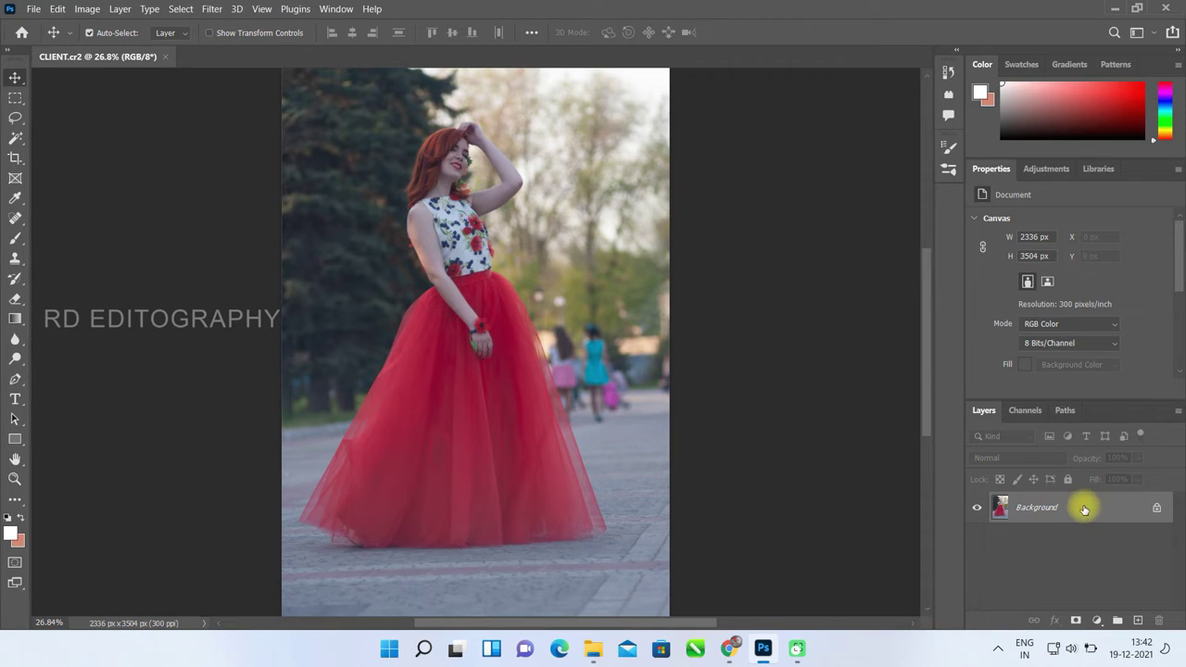
Duplicate the Background into Layer 1 and launch the Camera Raw Filter on it.
key(ctrl+j)
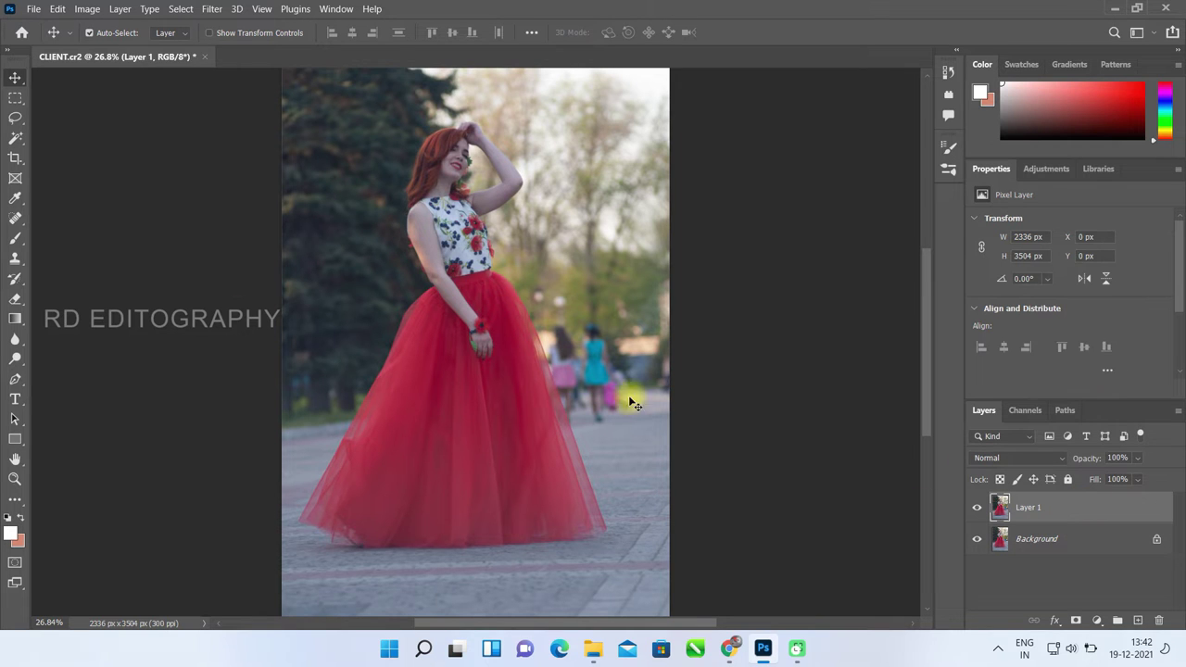
click(218, 9)
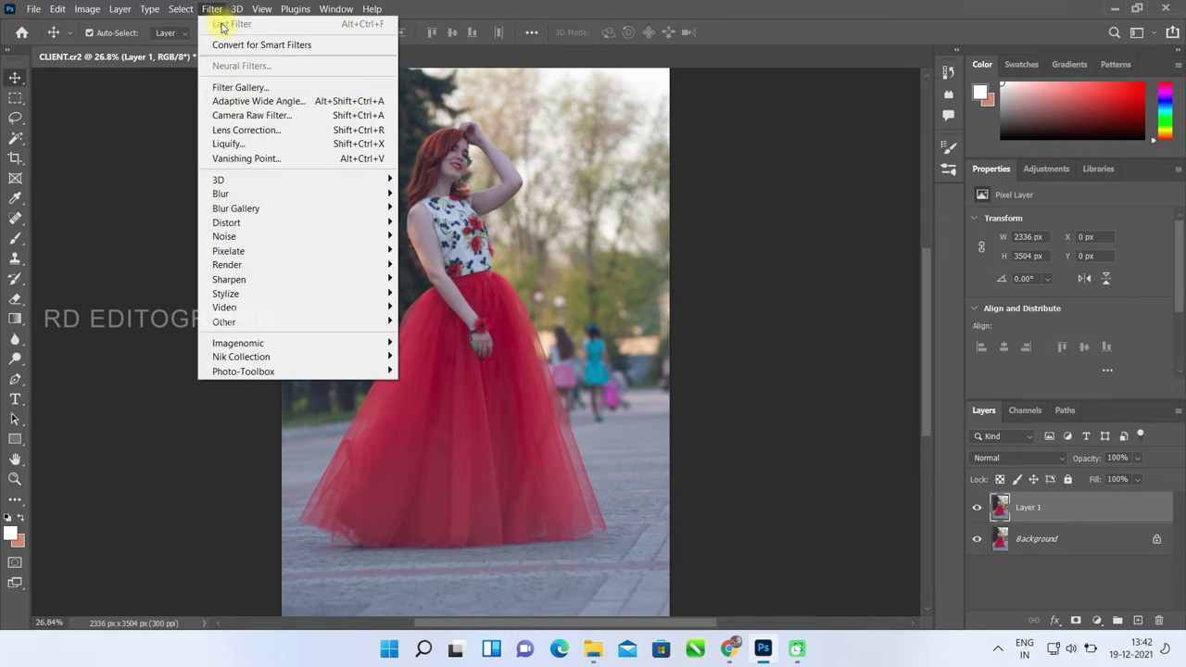
click(265, 117)
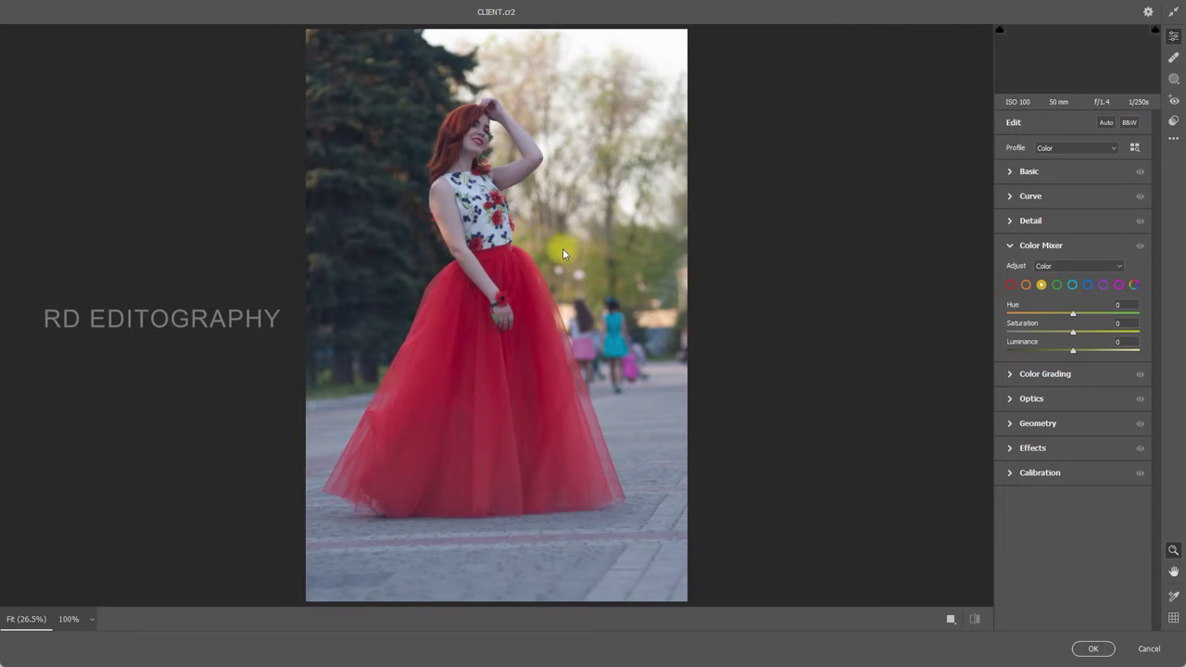
Set Basic to Temperature +12, Contrast -12, Highlights -100, Shadows +100, Whites +61, Blacks -24, Vibrance +48.
click(1009, 246)
click(1010, 173)
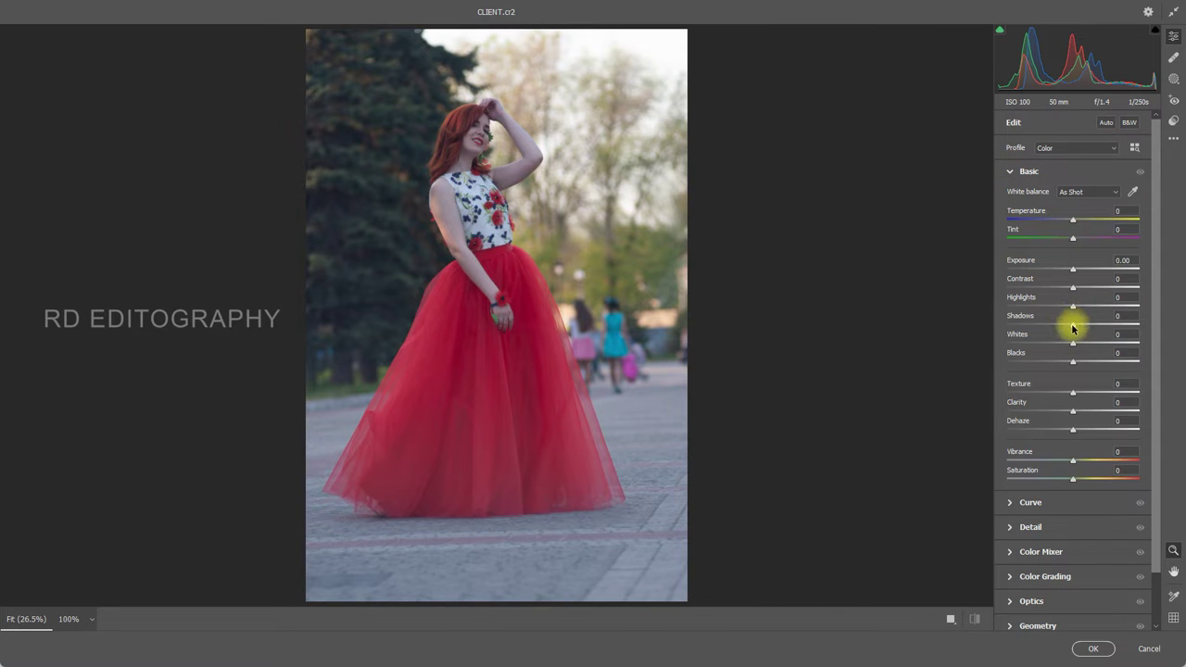
drag(1074, 326, 1172, 325)
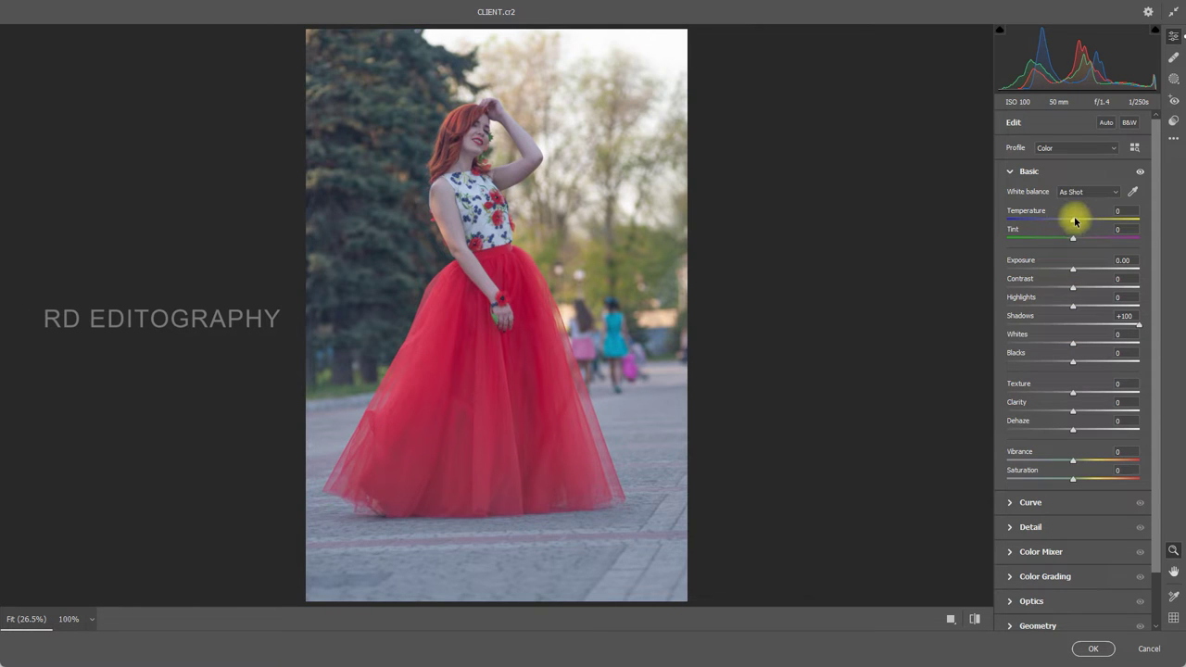
drag(1072, 222, 1081, 222)
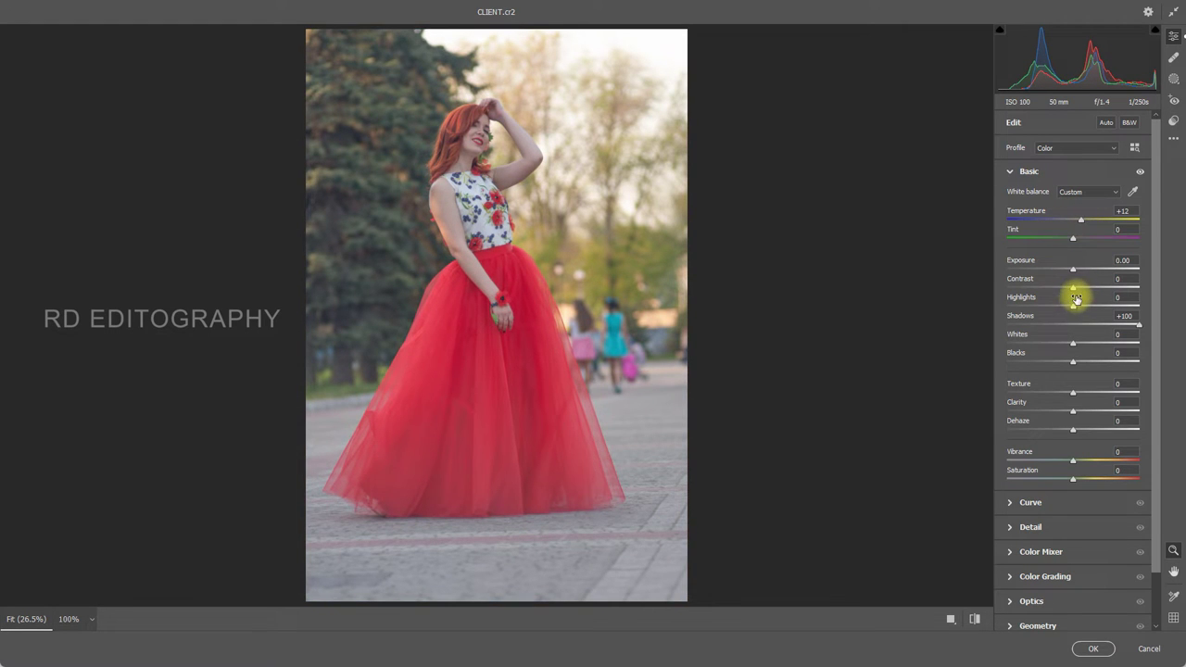
drag(1072, 290, 1066, 291)
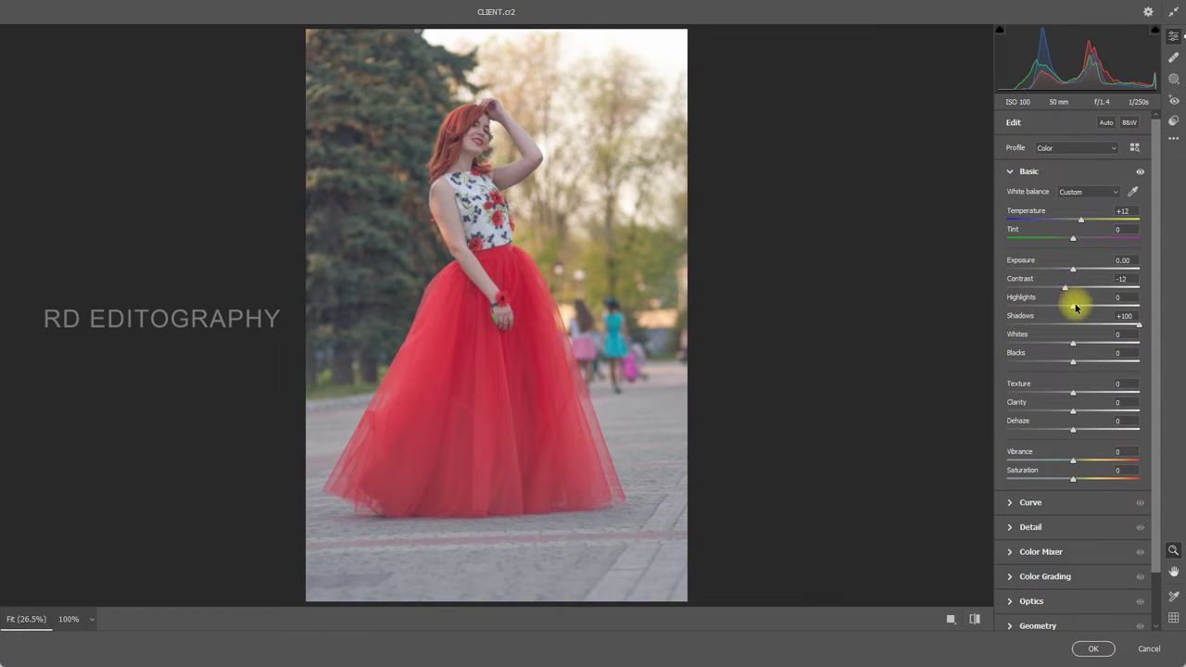
drag(1073, 303, 987, 311)
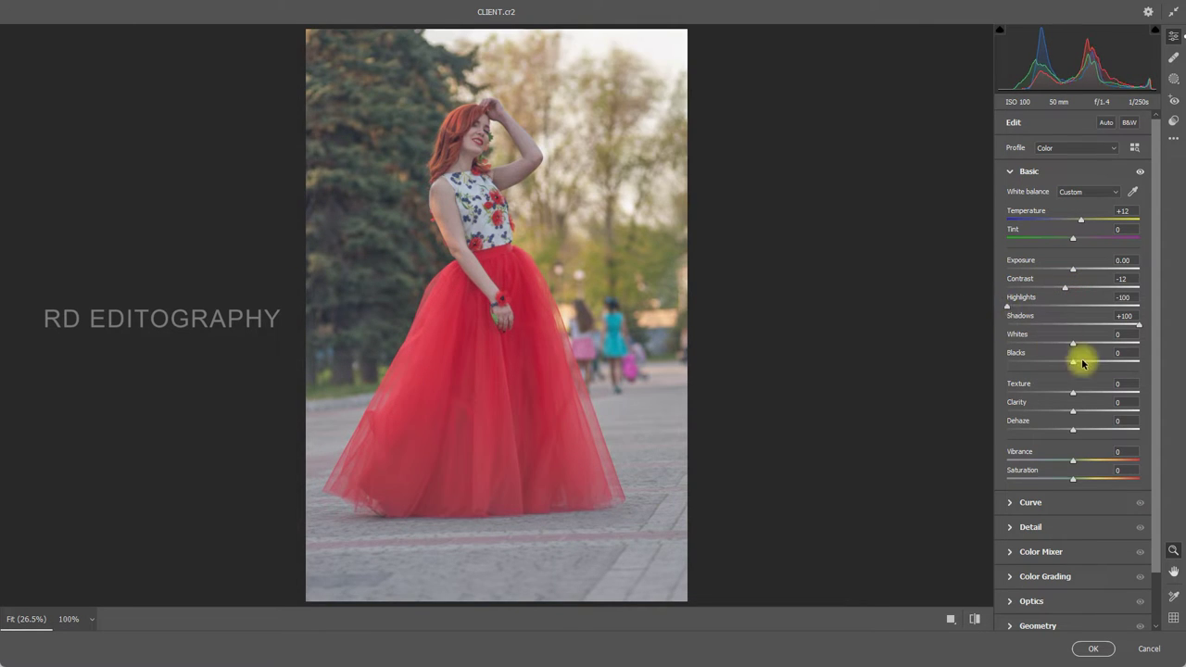
mouse_move(1075, 345)
mouse_down()
mouse_move(1139, 345)
mouse_move(1059, 365)
mouse_up()
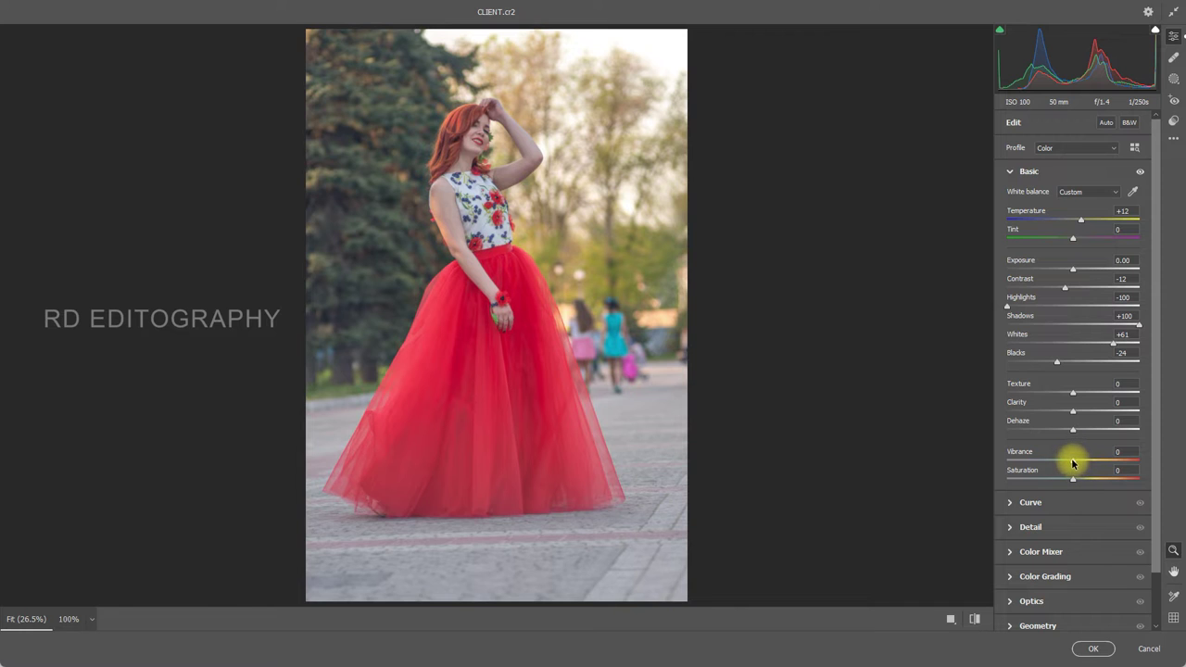
drag(1093, 461, 1103, 460)
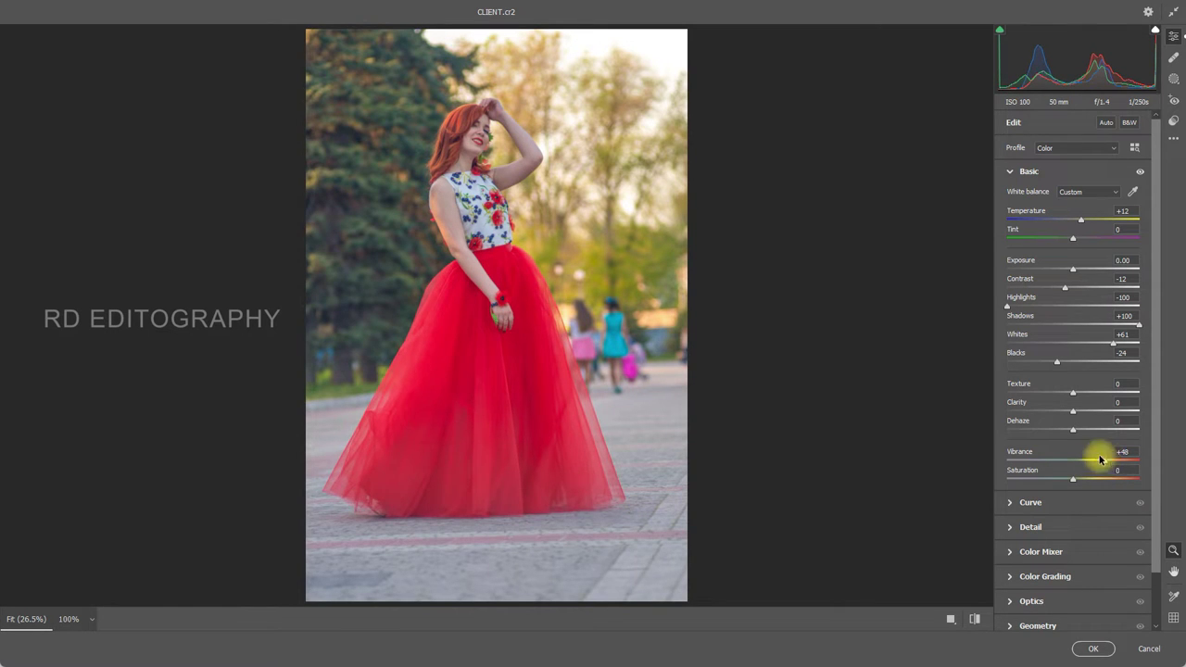
click(1009, 172)
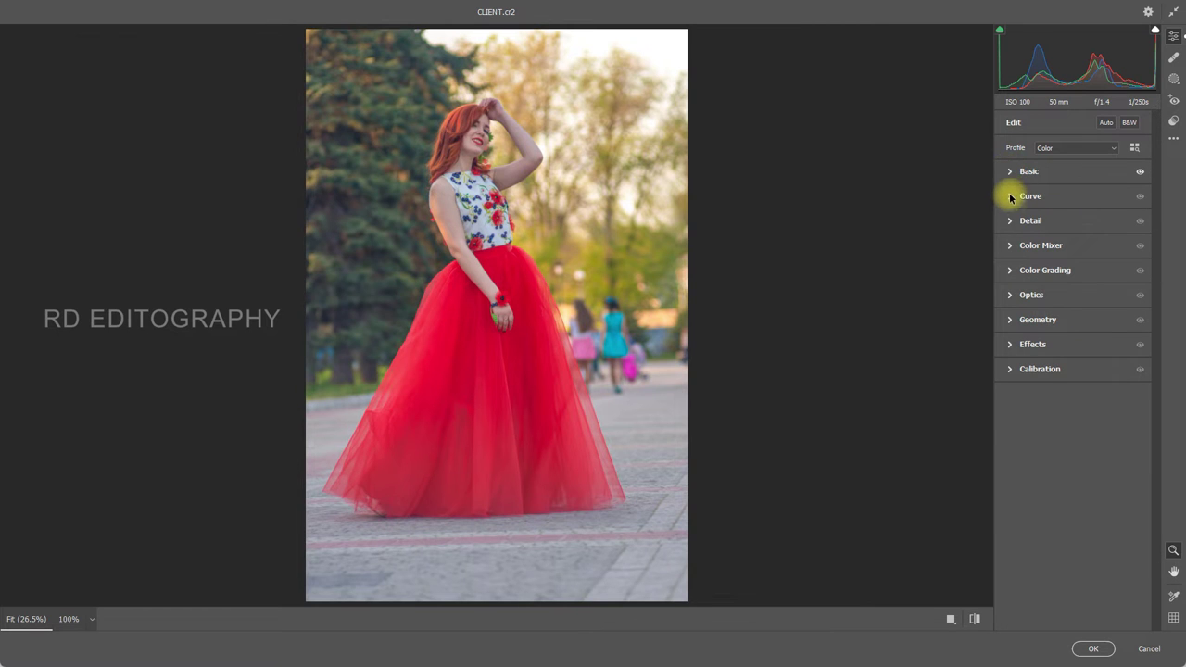
In Color Mixer, raise red saturation to +23 and set orange saturation +12, luminance +21.
click(1007, 245)
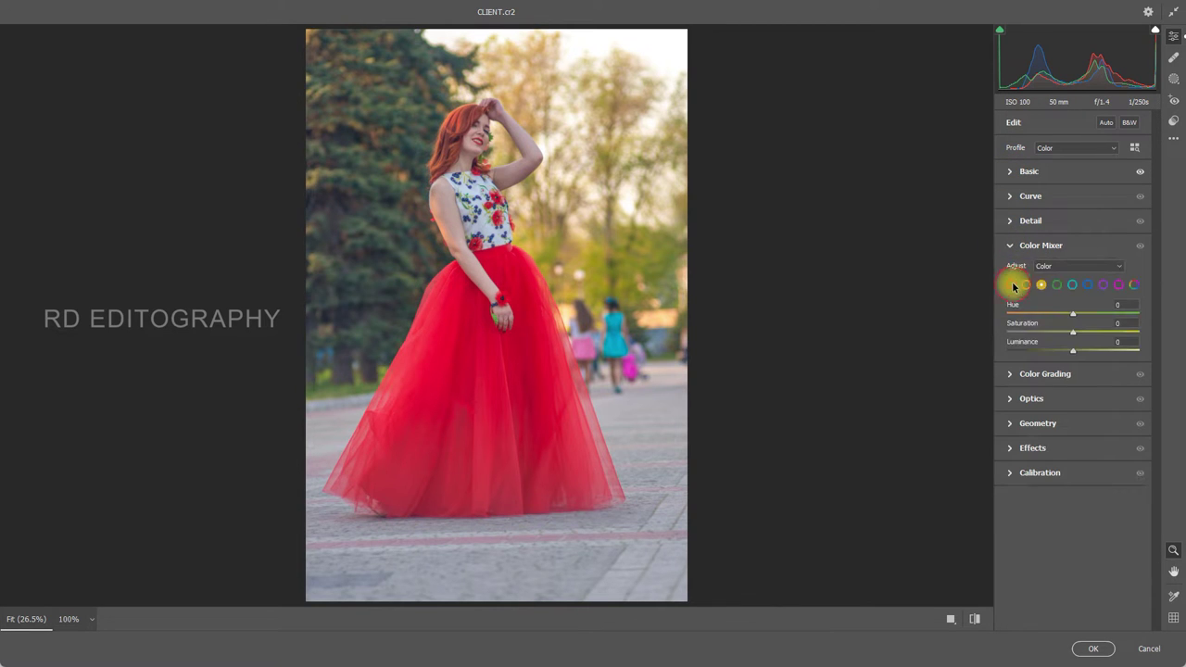
mouse_move(1075, 330)
mouse_down()
mouse_move(1062, 336)
mouse_move(1091, 341)
mouse_up()
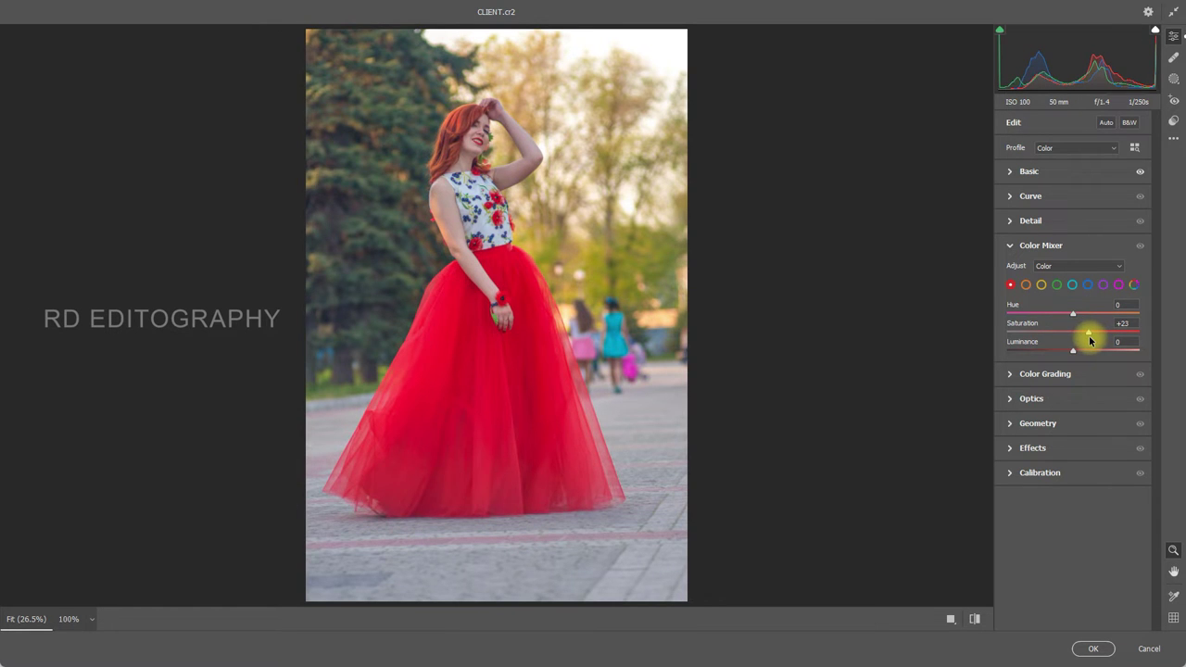
click(1029, 289)
drag(1075, 354, 1088, 353)
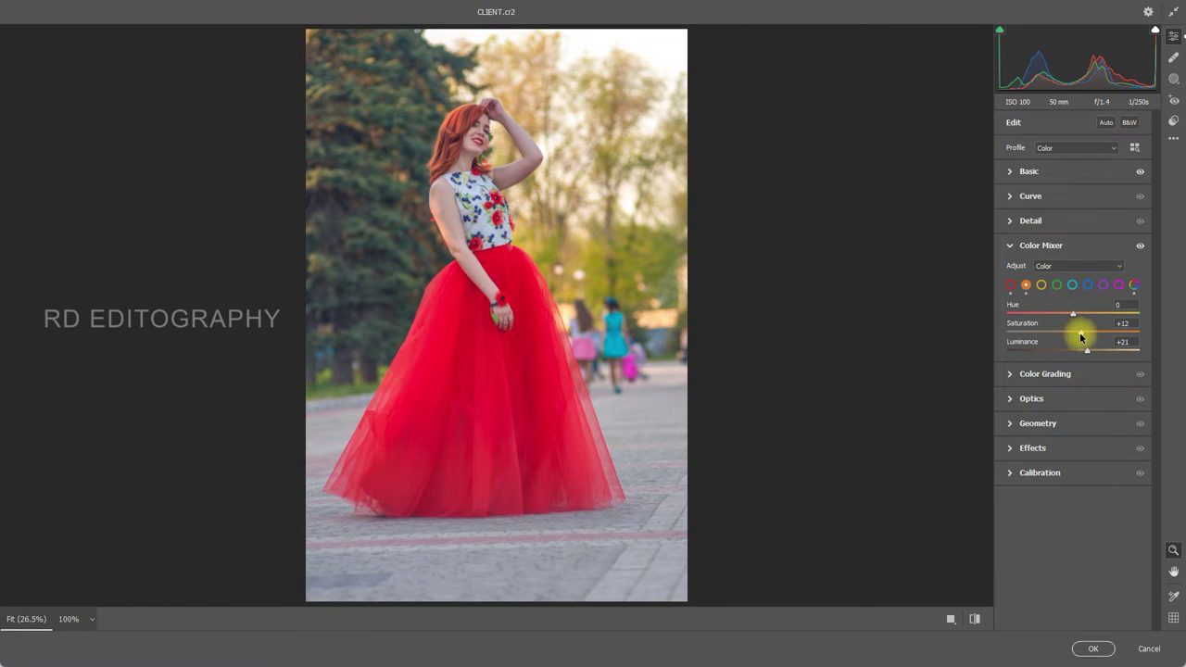
Set yellows to Hue +100, Saturation -27, Luminance +19 to green the foliage.
click(1041, 287)
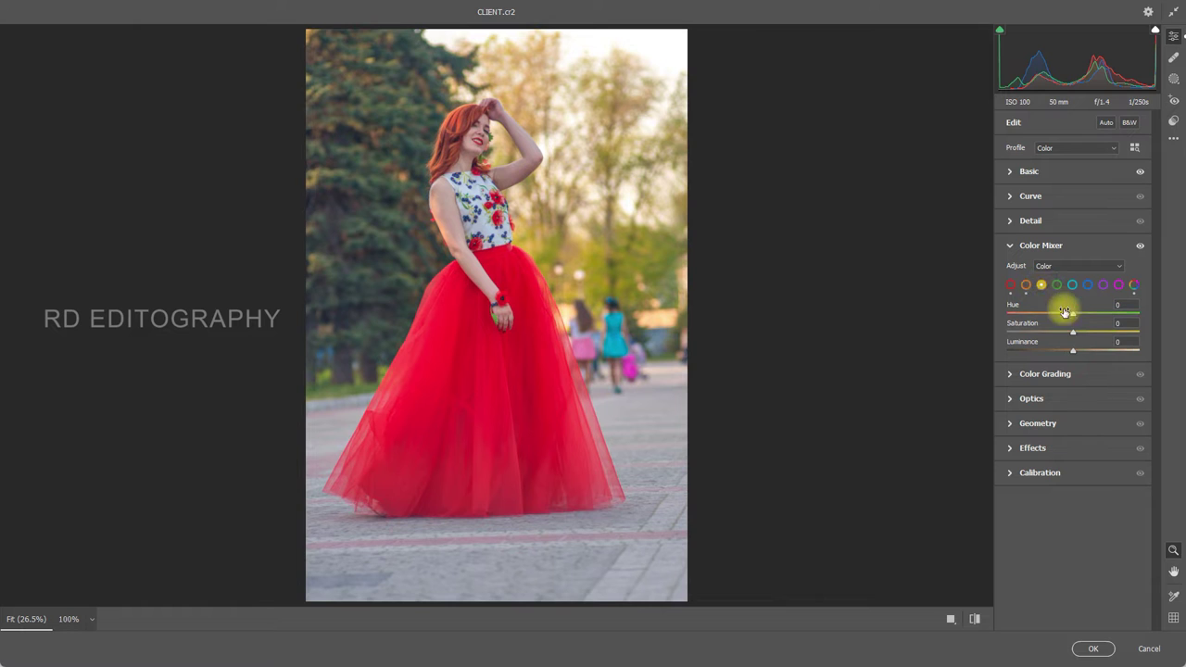
mouse_move(1073, 316)
mouse_down()
mouse_move(1156, 312)
mouse_move(980, 318)
mouse_move(1124, 315)
mouse_move(1158, 332)
mouse_move(982, 337)
mouse_move(1139, 342)
mouse_up()
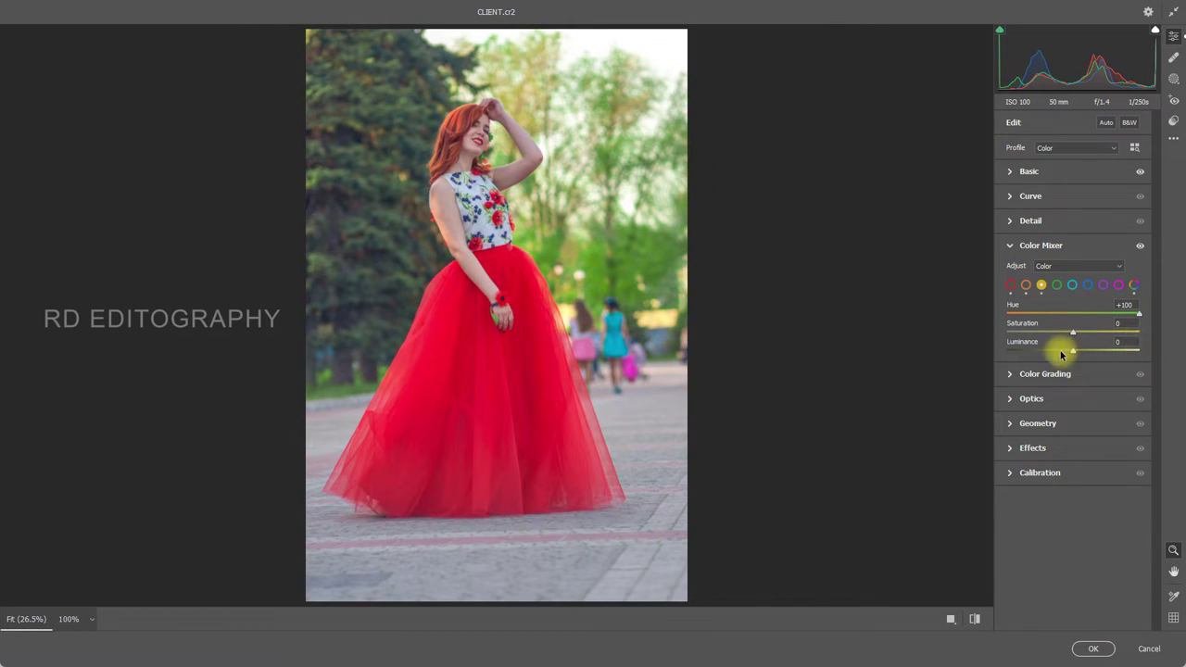
mouse_move(1072, 336)
mouse_down()
mouse_move(1107, 334)
mouse_move(1045, 340)
mouse_up()
drag(1074, 352, 1086, 353)
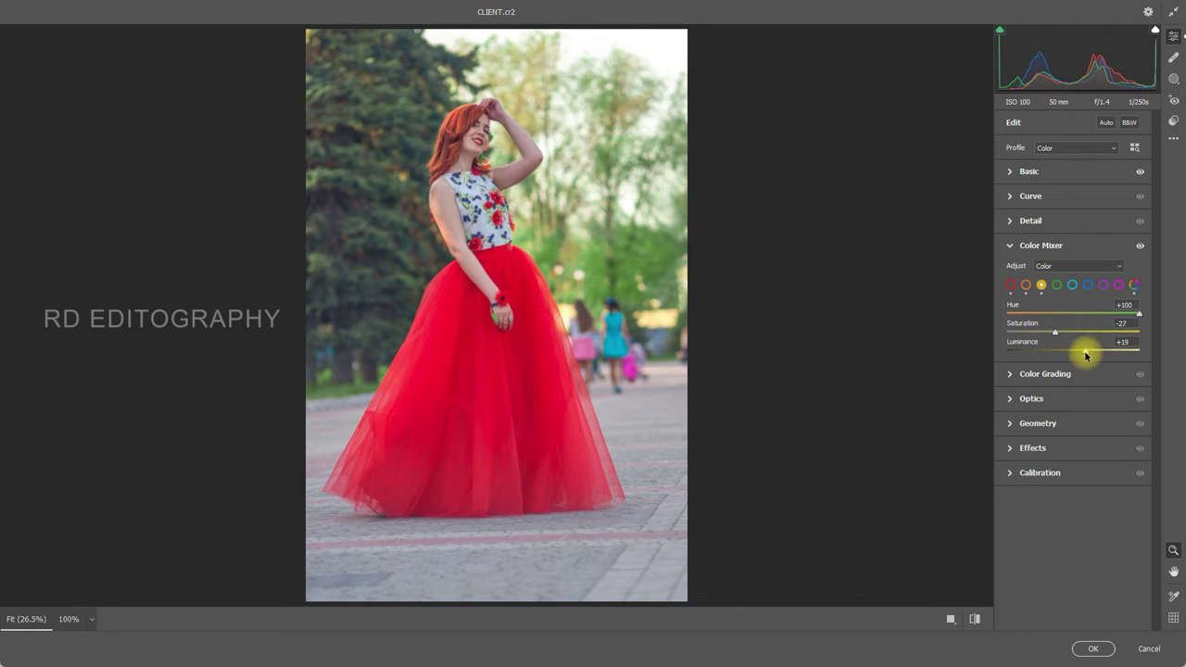
Adjust green saturation and set aquas to Hue +28, Saturation +100, Luminance +22.
click(1058, 288)
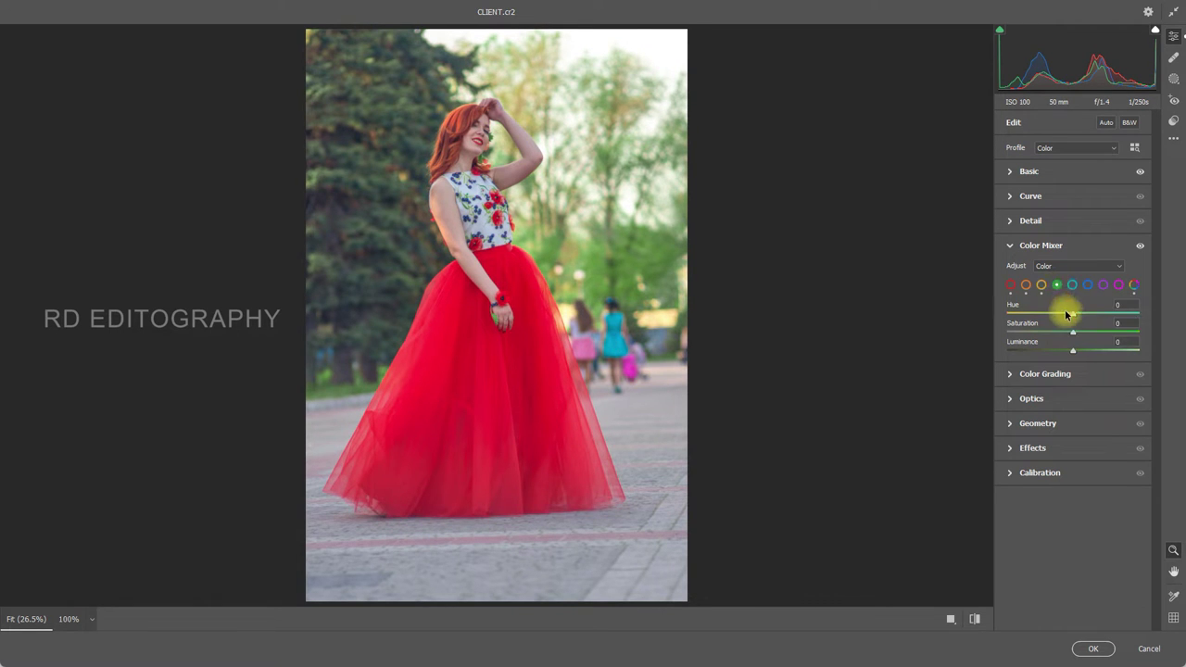
mouse_move(1073, 333)
mouse_down()
mouse_move(1007, 338)
mouse_move(1100, 339)
mouse_move(1007, 316)
mouse_move(1103, 329)
mouse_move(1090, 345)
mouse_move(1050, 344)
mouse_move(1080, 350)
mouse_up()
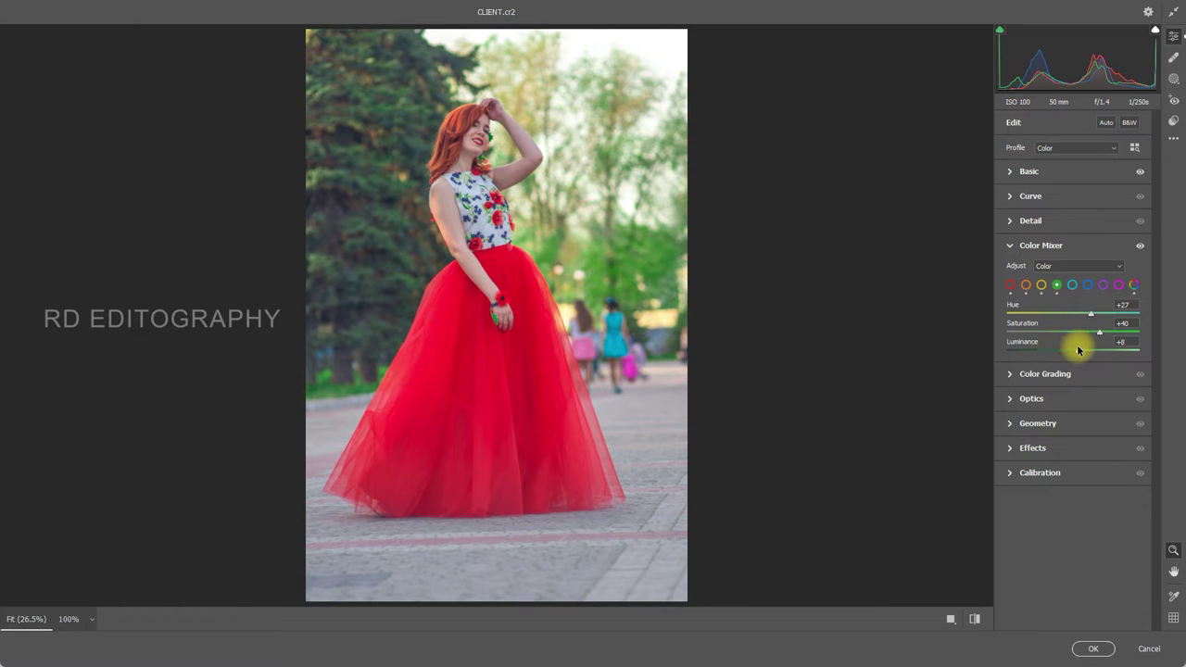
click(1072, 284)
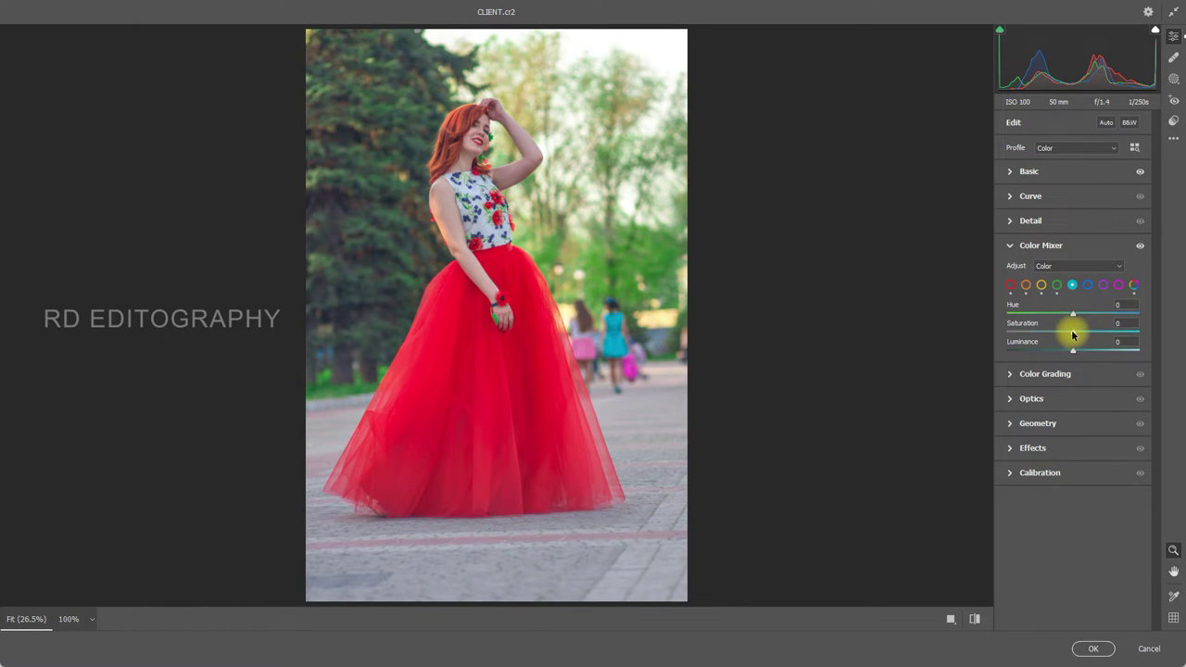
mouse_move(1074, 334)
mouse_down()
mouse_move(1037, 331)
mouse_move(1154, 344)
mouse_up()
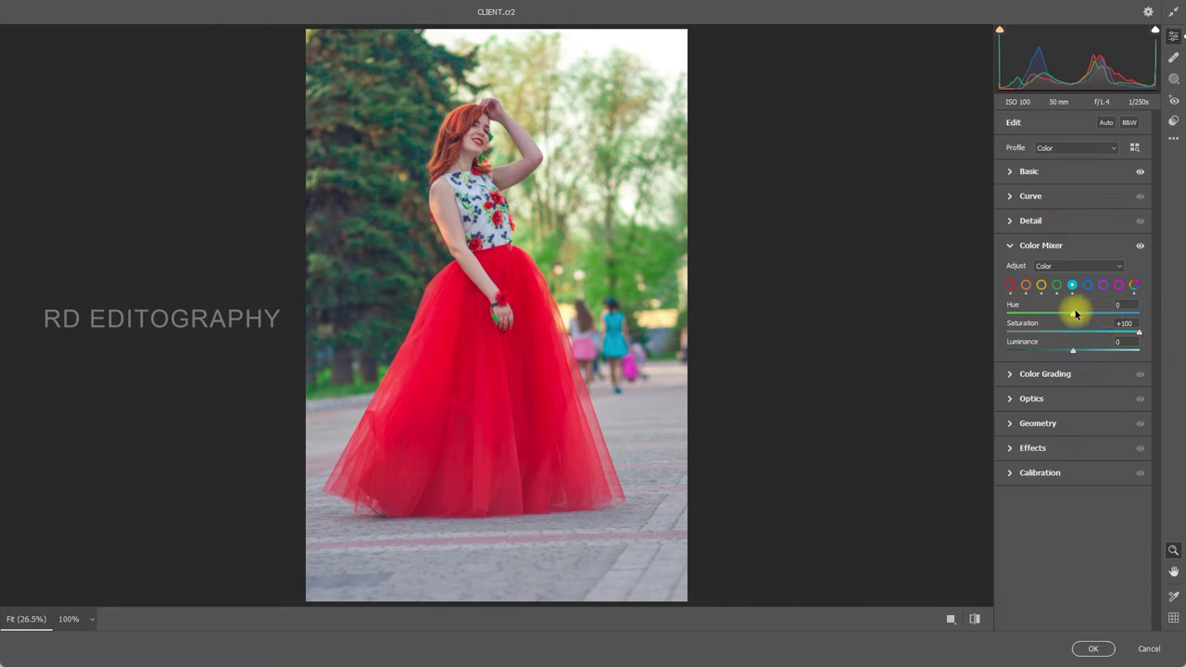
drag(1074, 317, 1180, 324)
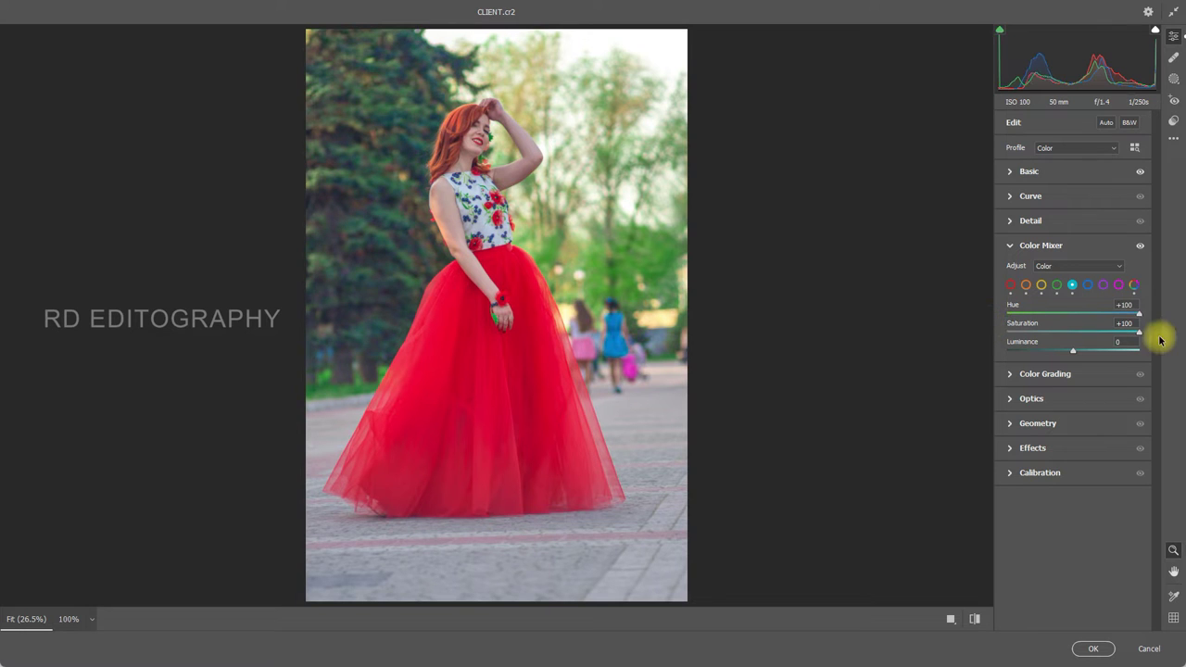
mouse_move(1139, 314)
mouse_down()
mouse_move(951, 325)
mouse_move(1094, 332)
mouse_up()
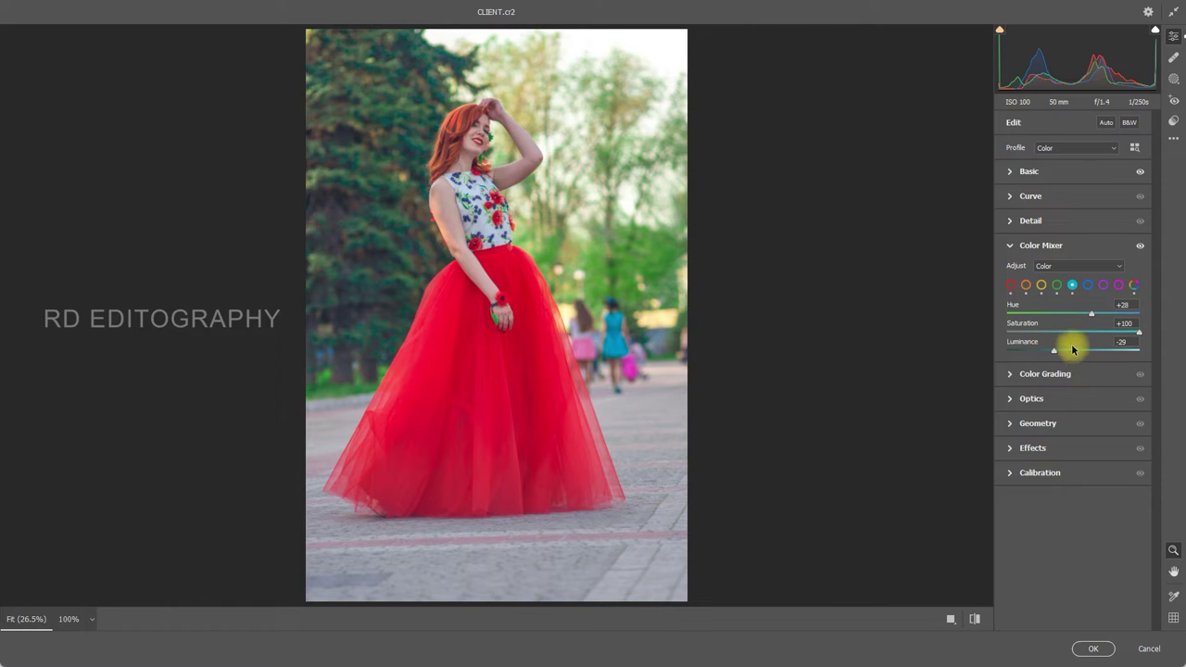
drag(1073, 349, 1038, 349)
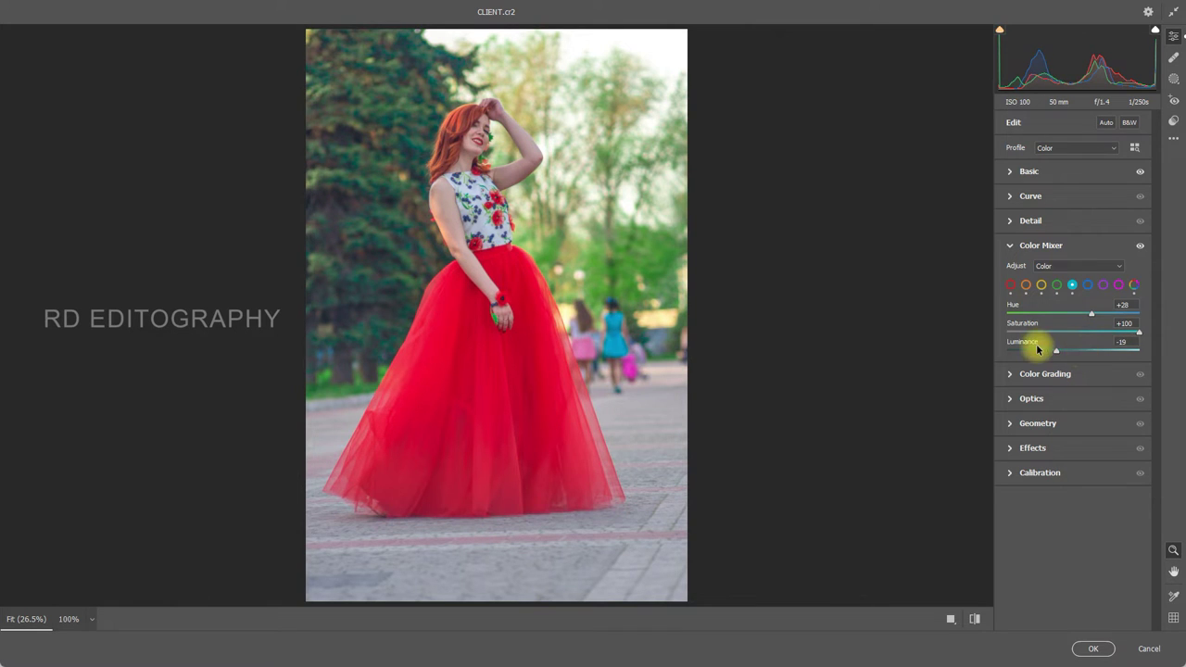
drag(1063, 349, 1088, 349)
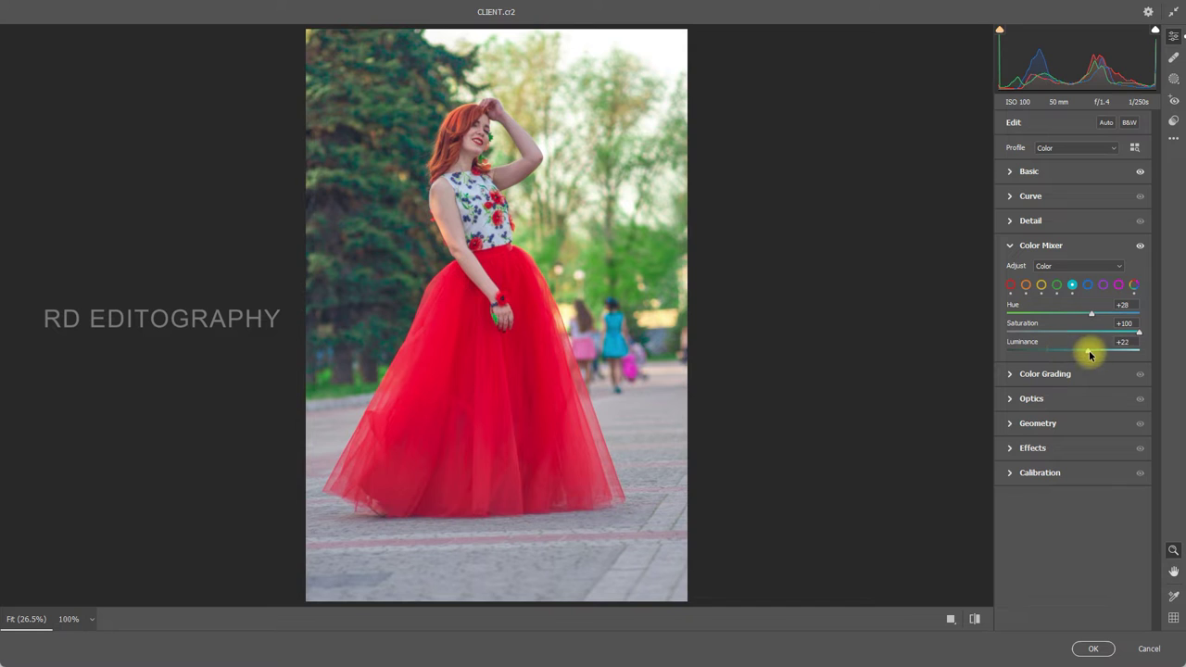
Set blues to Saturation -41 and Luminance +42.
click(1088, 288)
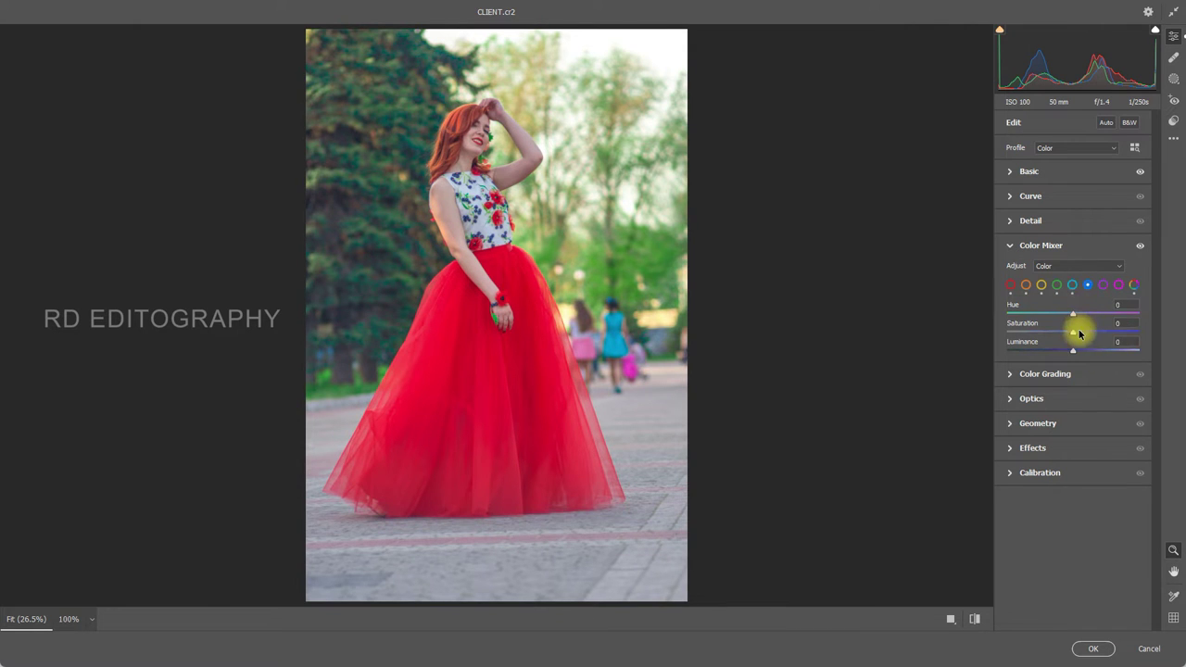
mouse_move(1072, 333)
mouse_down()
mouse_move(1125, 338)
mouse_move(1058, 336)
mouse_move(1101, 350)
mouse_move(1047, 348)
mouse_up()
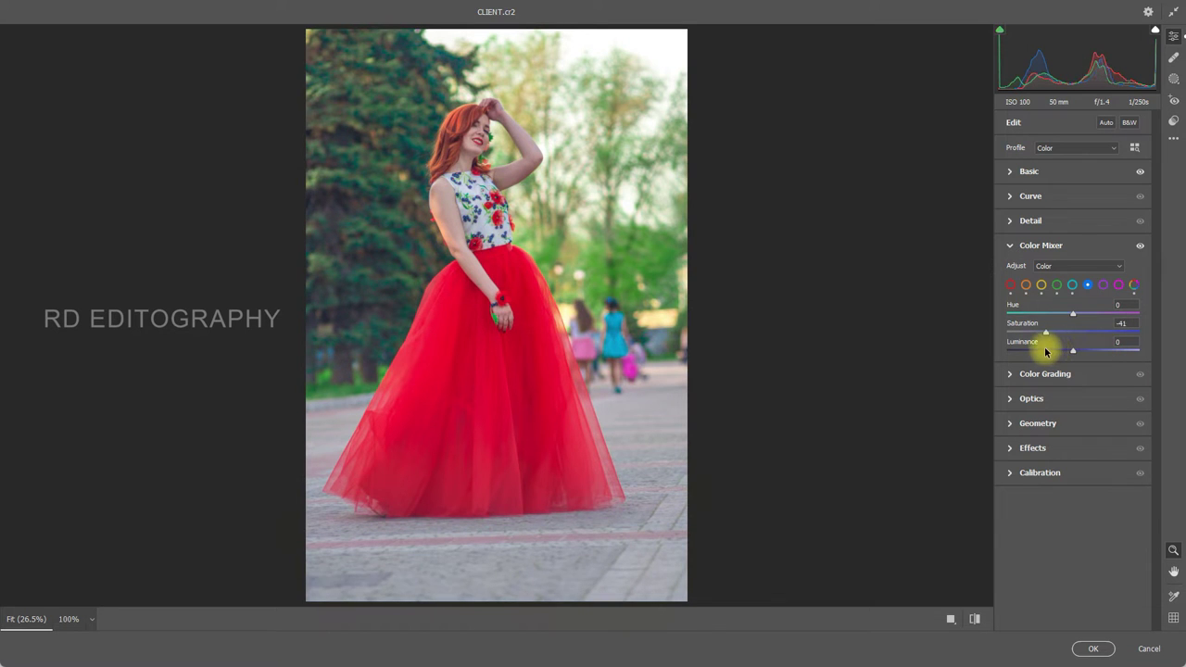
mouse_move(1074, 353)
mouse_down()
mouse_move(1045, 348)
mouse_move(1101, 351)
mouse_up()
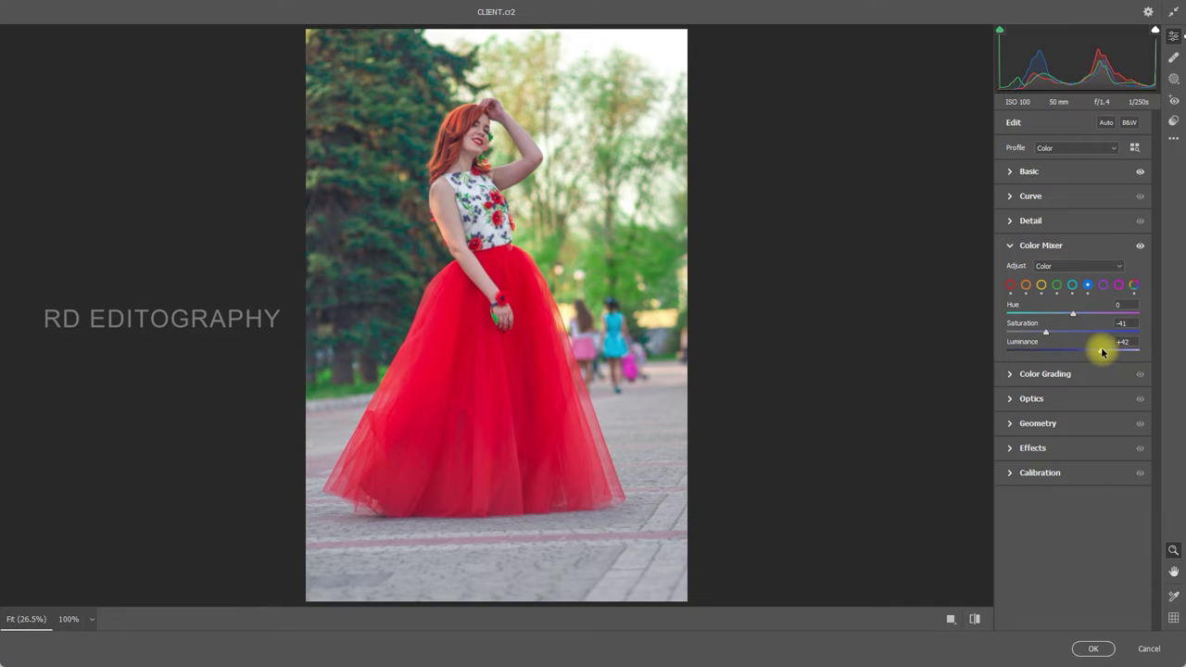
Set purples to Saturation -38 and Luminance +36.
click(1101, 287)
mouse_move(1074, 335)
mouse_down()
mouse_move(982, 342)
mouse_move(1133, 363)
mouse_move(1026, 360)
mouse_up()
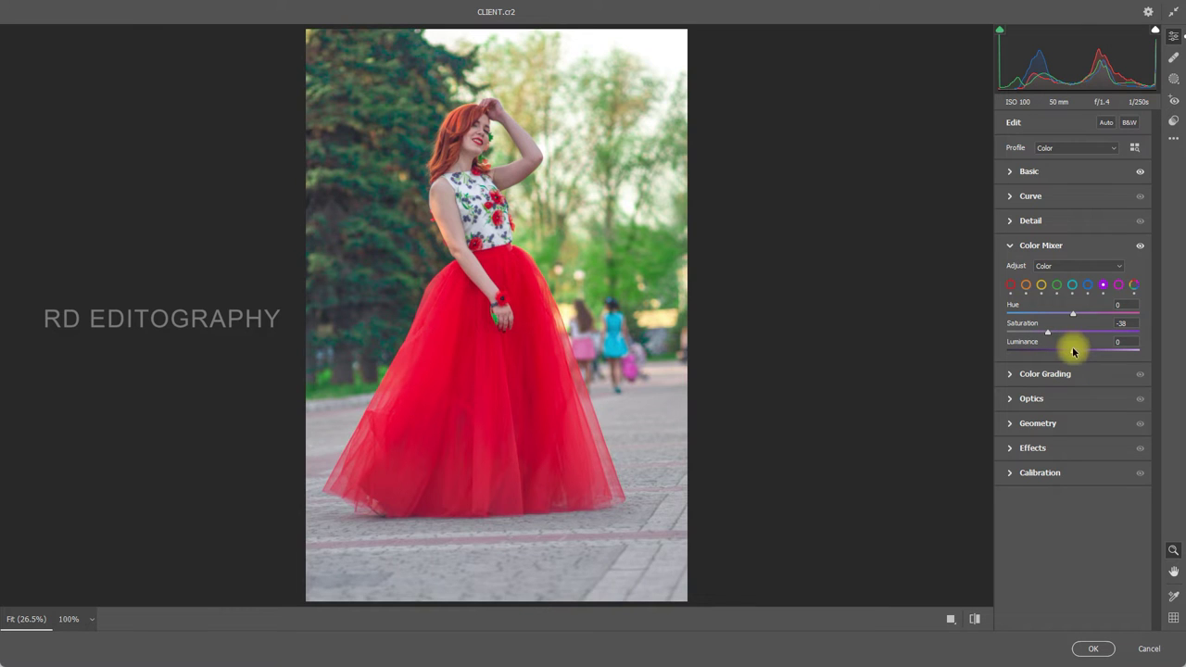
mouse_move(1071, 350)
mouse_down()
mouse_move(1103, 346)
mouse_move(1083, 352)
mouse_move(1095, 353)
mouse_up()
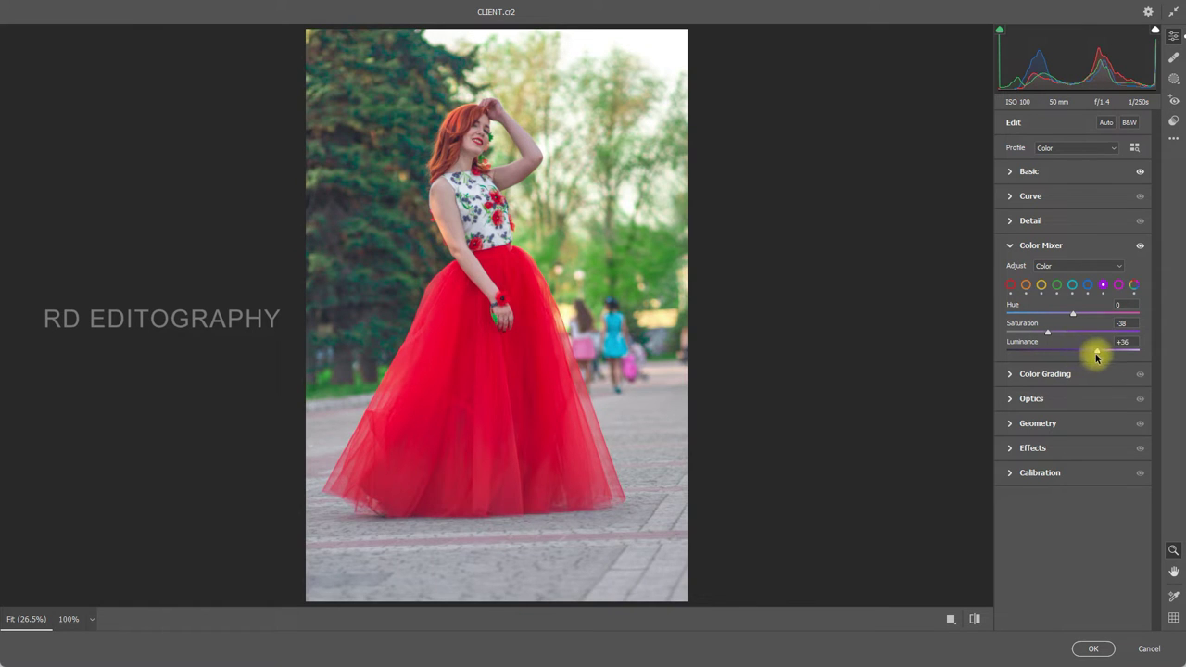
Set magentas to Saturation -15, Luminance +49, then show the Before/After side-by-side view.
click(1118, 286)
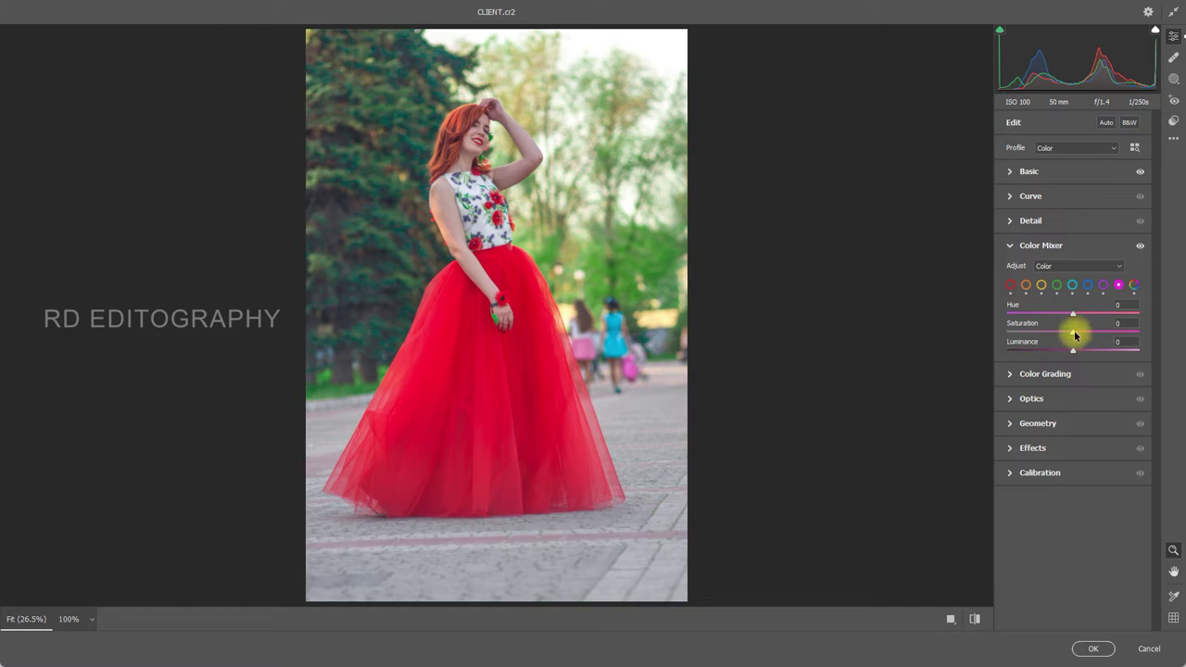
drag(1072, 332, 1005, 331)
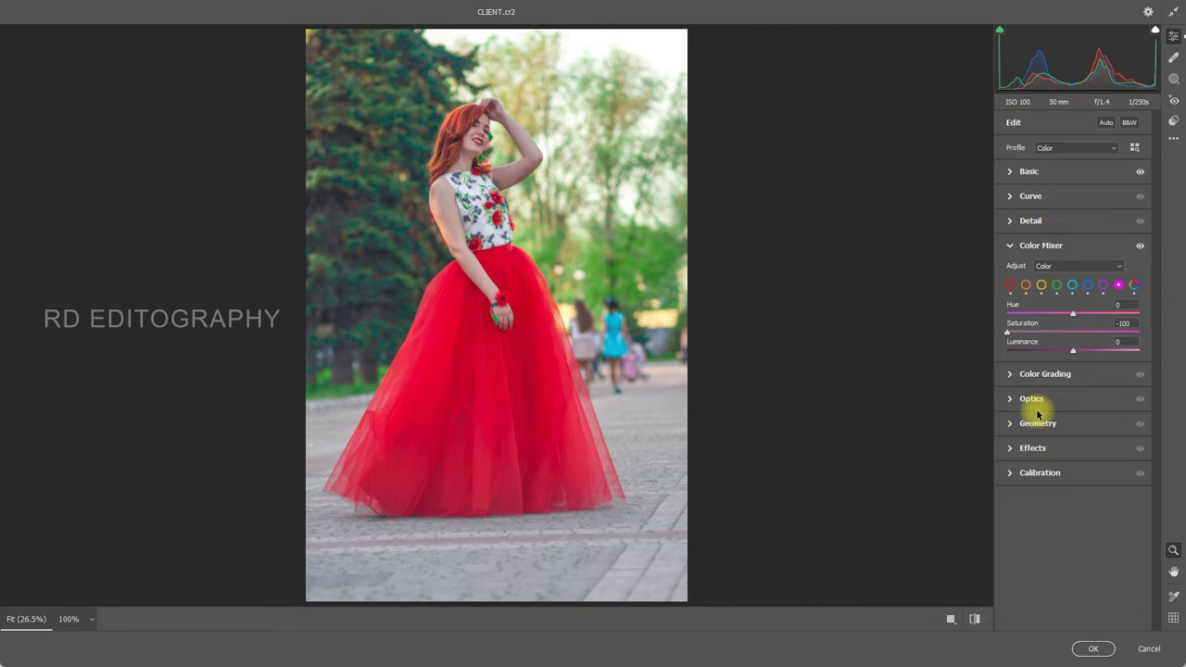
key(ctrl+z)
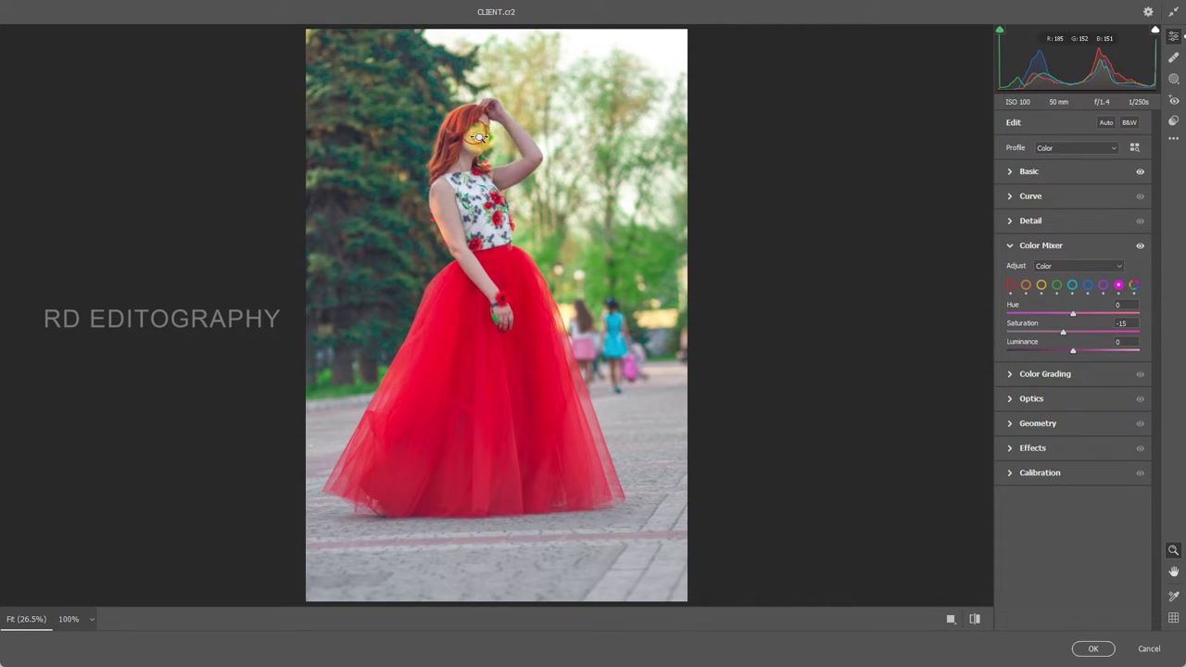
drag(477, 137, 630, 290)
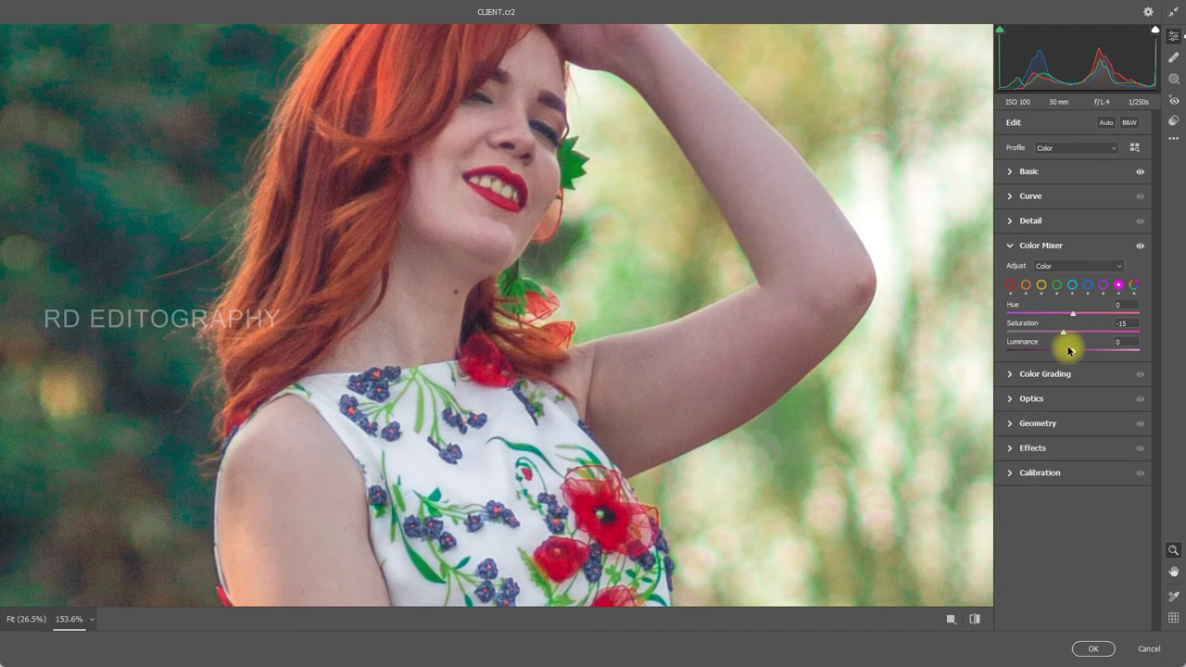
mouse_move(1072, 350)
mouse_down()
mouse_move(1012, 355)
mouse_move(1105, 374)
mouse_up()
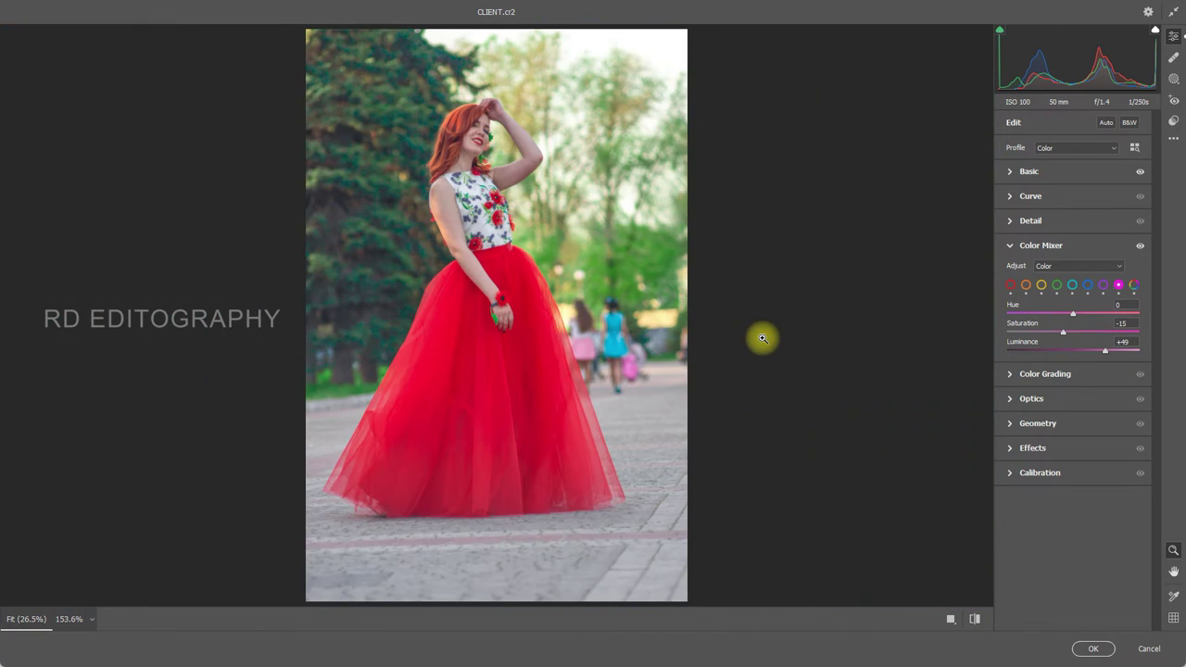
click(776, 346)
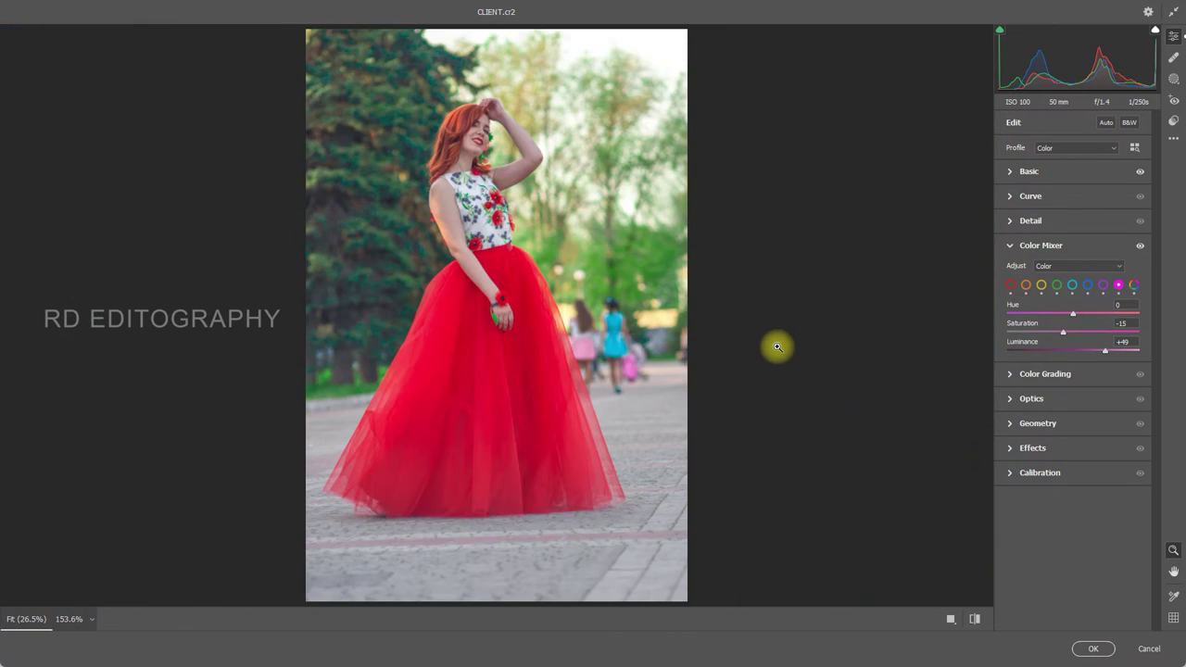
click(1009, 246)
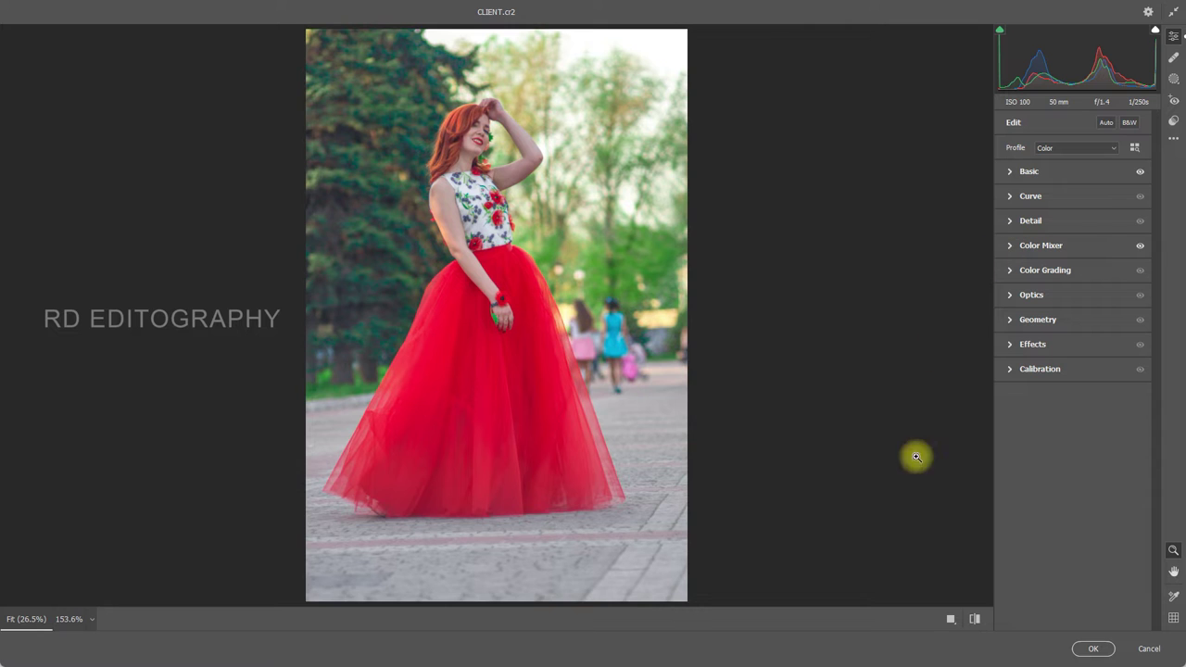
click(950, 619)
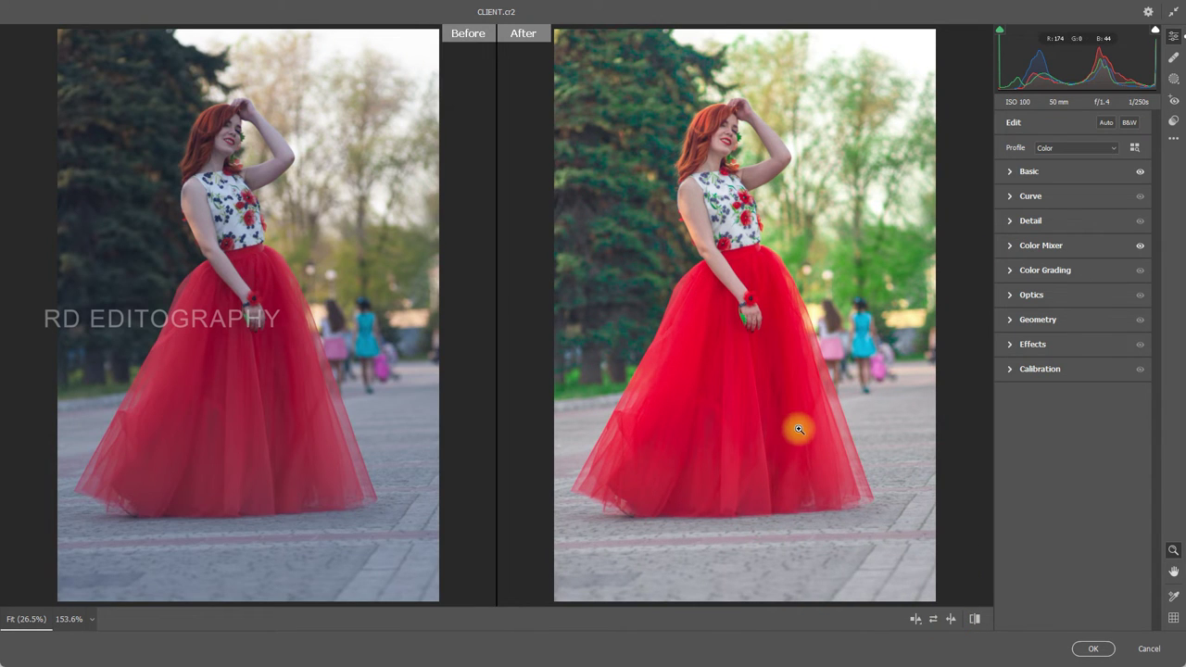
In Calibration, set Red Primary Hue +8, Saturation +16 and Green Primary Saturation +17.
click(1008, 369)
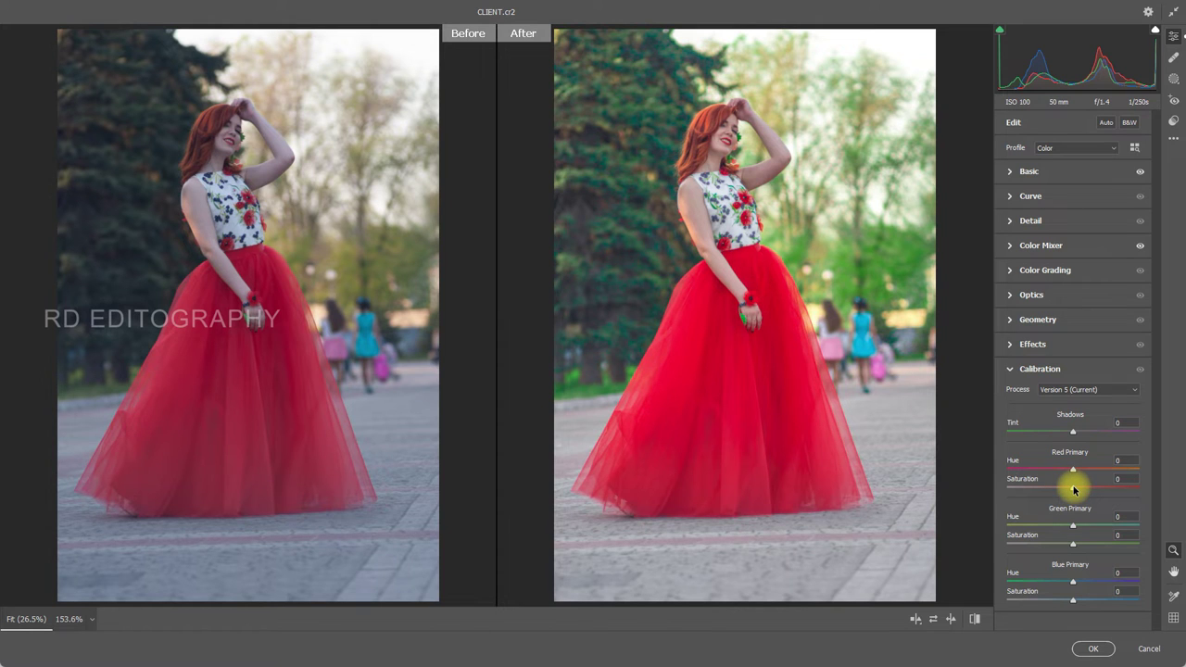
mouse_move(1073, 487)
mouse_down()
mouse_move(1092, 491)
mouse_move(1067, 473)
mouse_move(1079, 474)
mouse_up()
drag(1073, 544, 1093, 544)
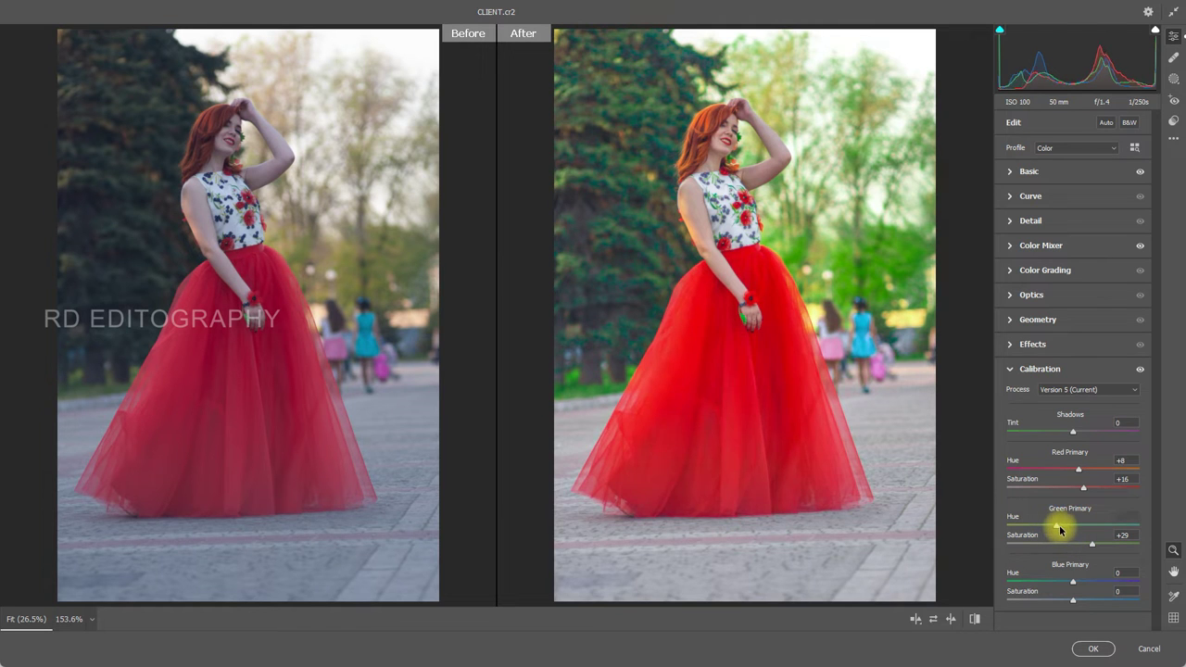
mouse_move(1074, 525)
mouse_down()
mouse_move(1084, 527)
mouse_move(1071, 531)
mouse_up()
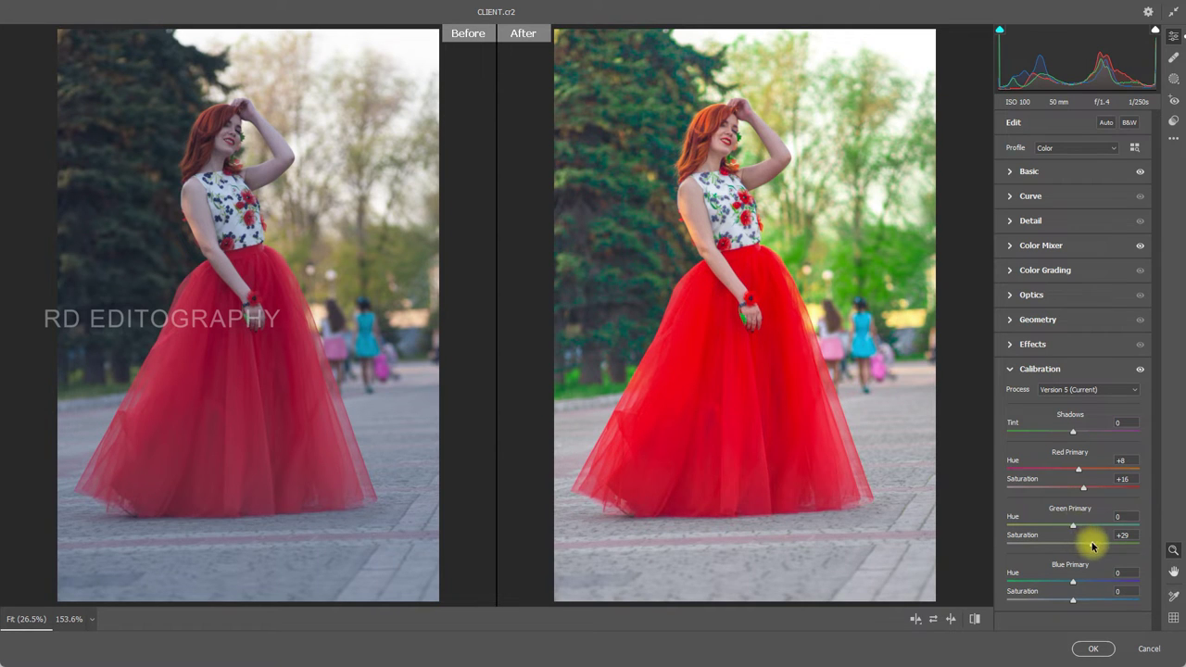
drag(1092, 547, 1084, 544)
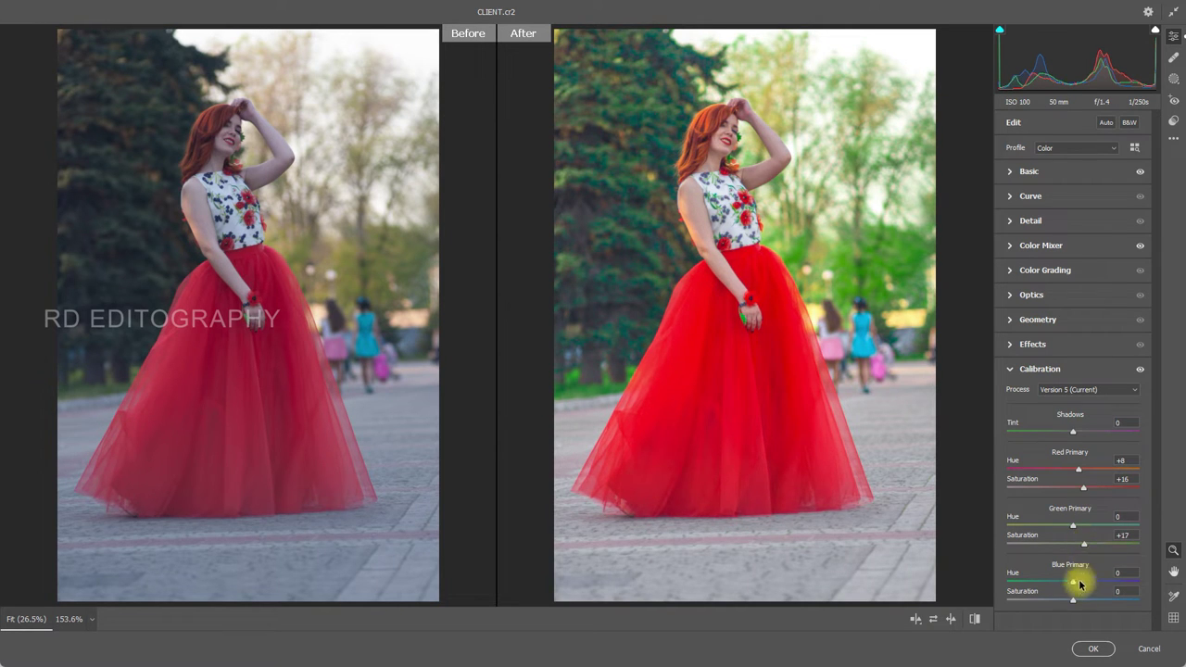
Set Blue Primary Hue -21 and Saturation +21.
mouse_move(1072, 599)
mouse_down()
mouse_move(1028, 595)
mouse_move(1087, 600)
mouse_up()
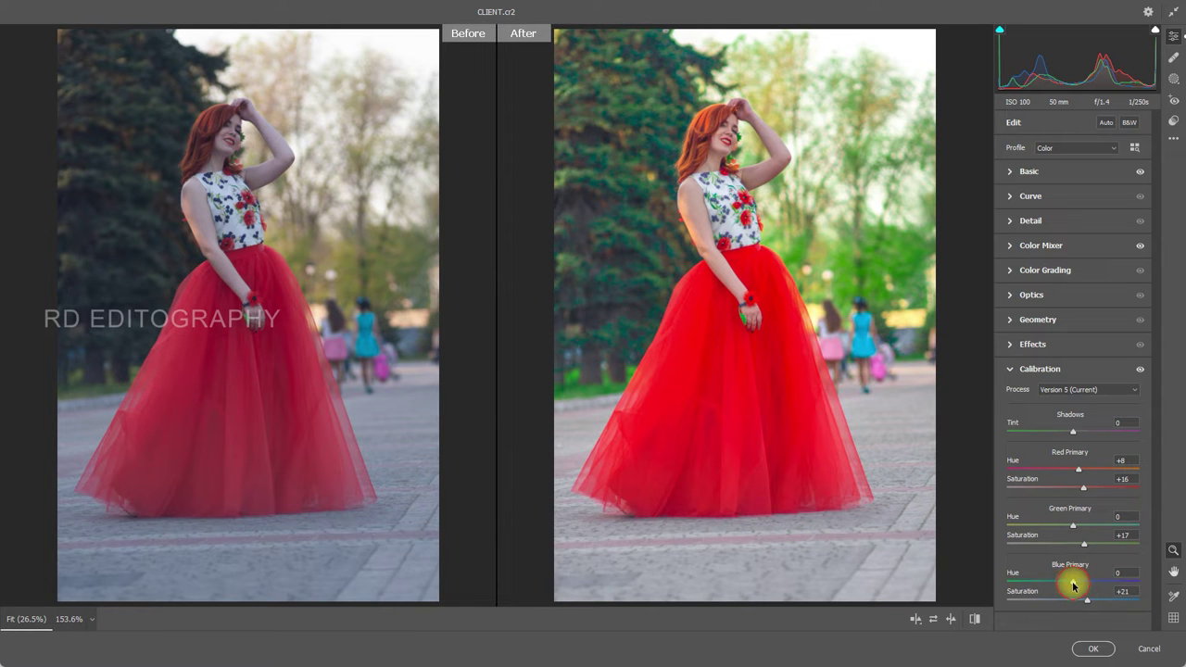
drag(1072, 580, 1050, 581)
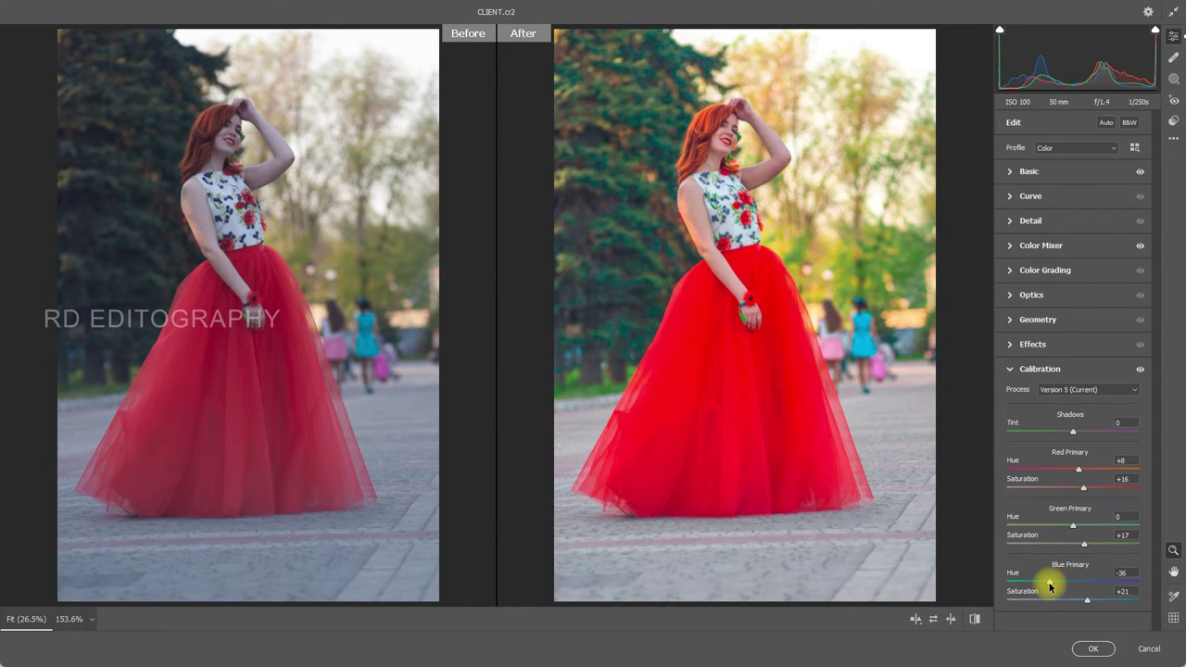
drag(1050, 581, 1058, 593)
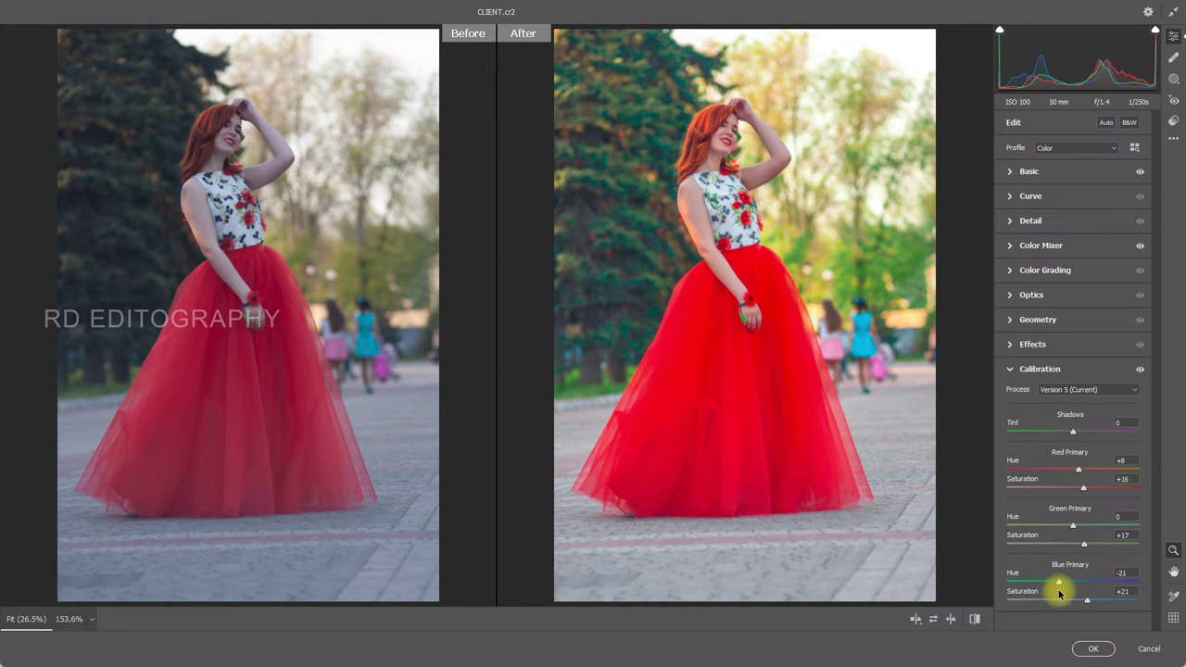
alt+click(775, 369)
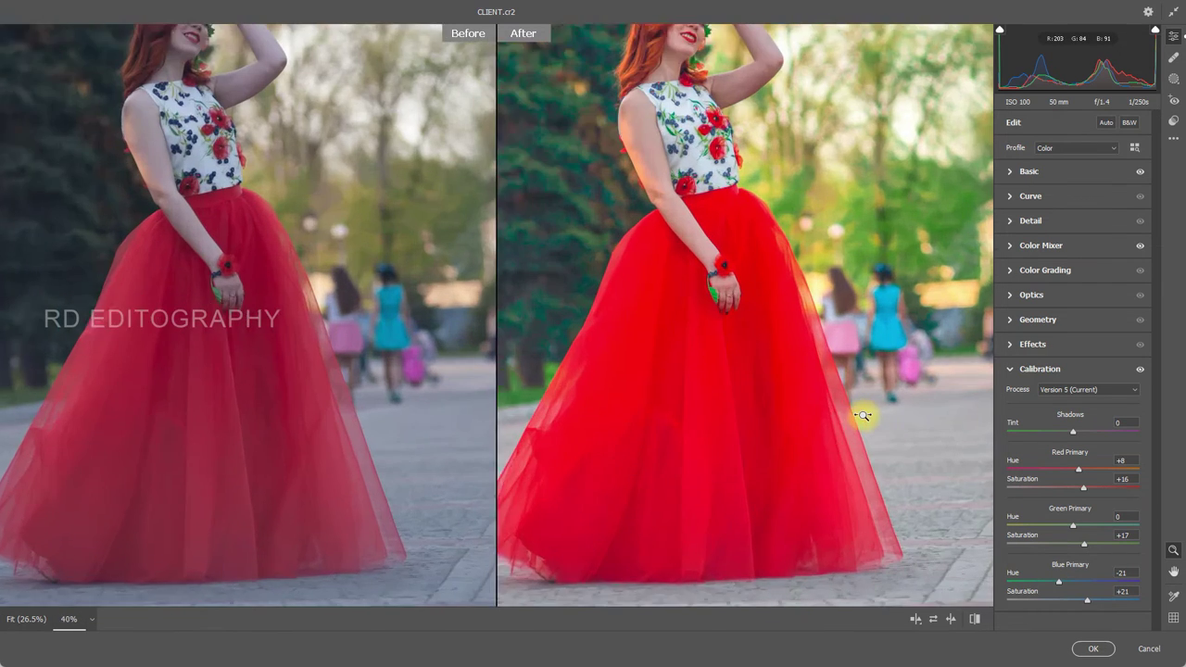
drag(774, 370, 823, 404)
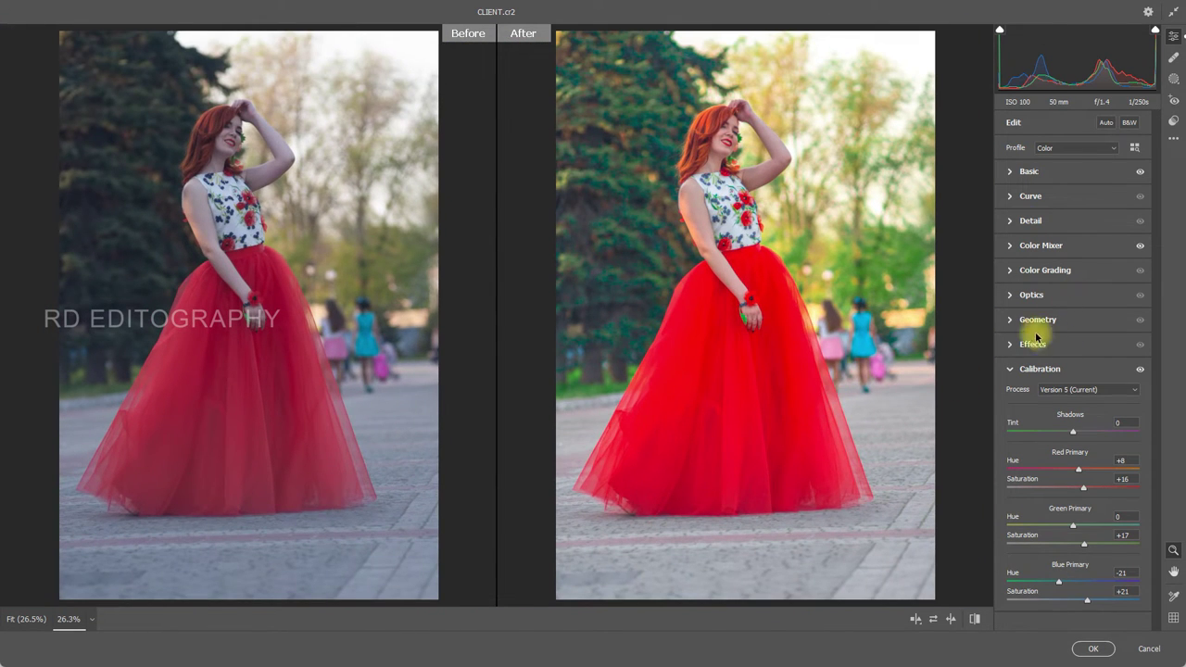
click(1009, 370)
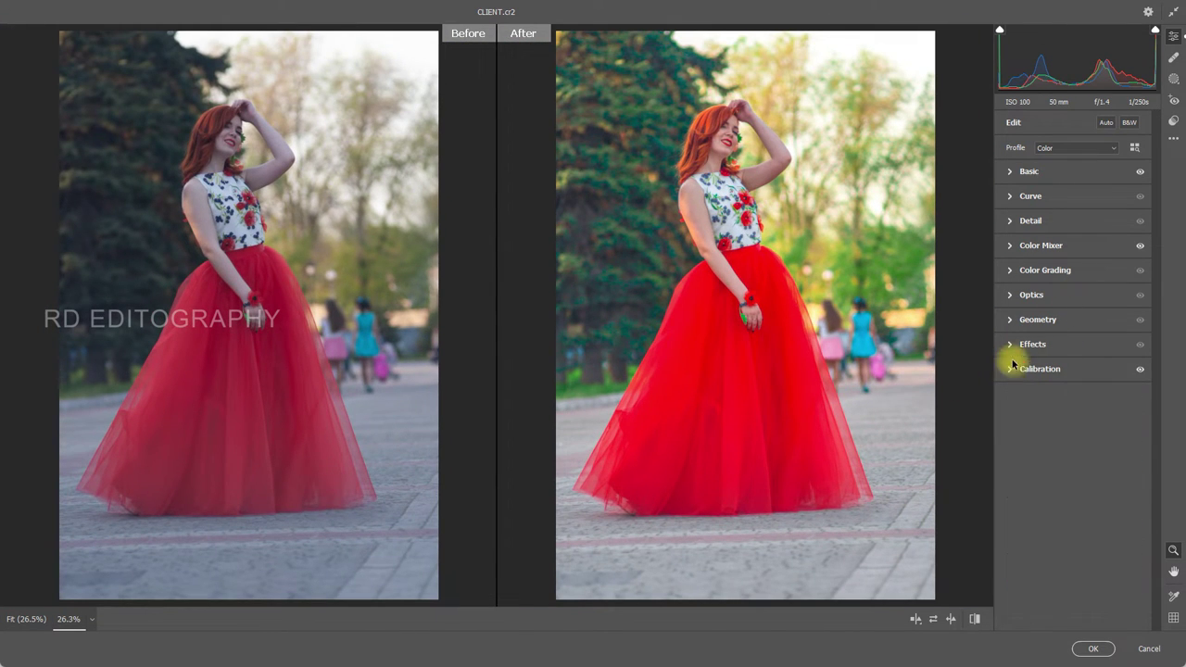
Reset magenta hue to 0 and set Red Hue +7, keeping red saturation at +23.
click(1009, 246)
click(1118, 286)
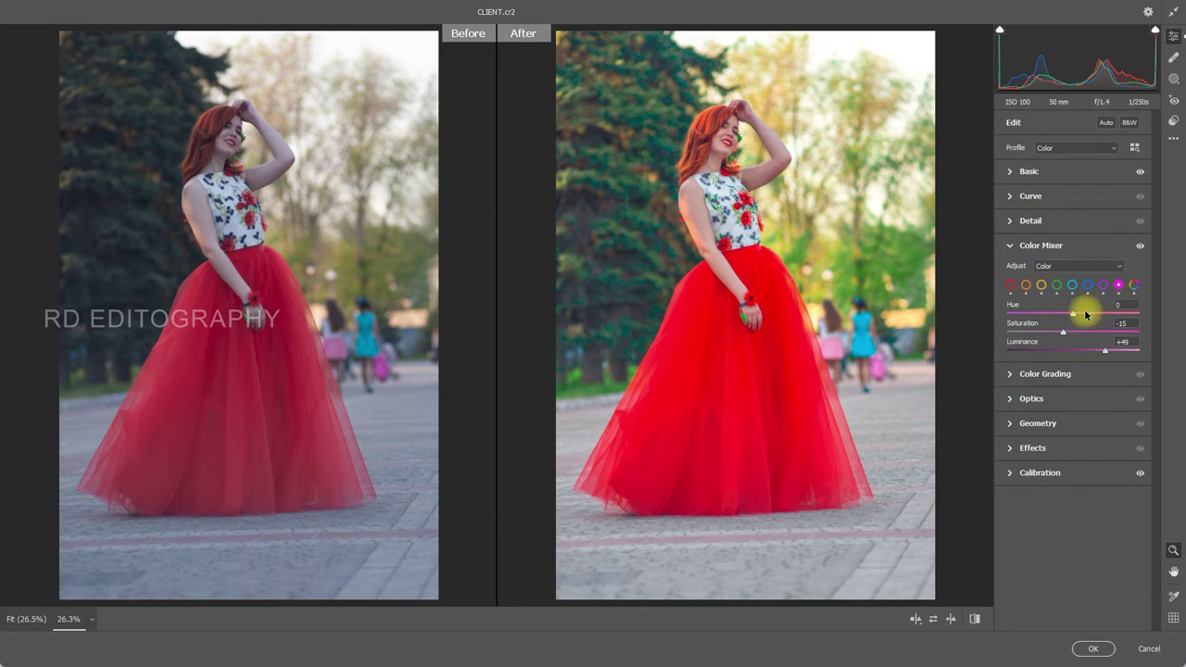
mouse_move(1074, 316)
mouse_down()
mouse_move(1121, 337)
mouse_move(1076, 350)
mouse_up()
click(1121, 305)
text(0)
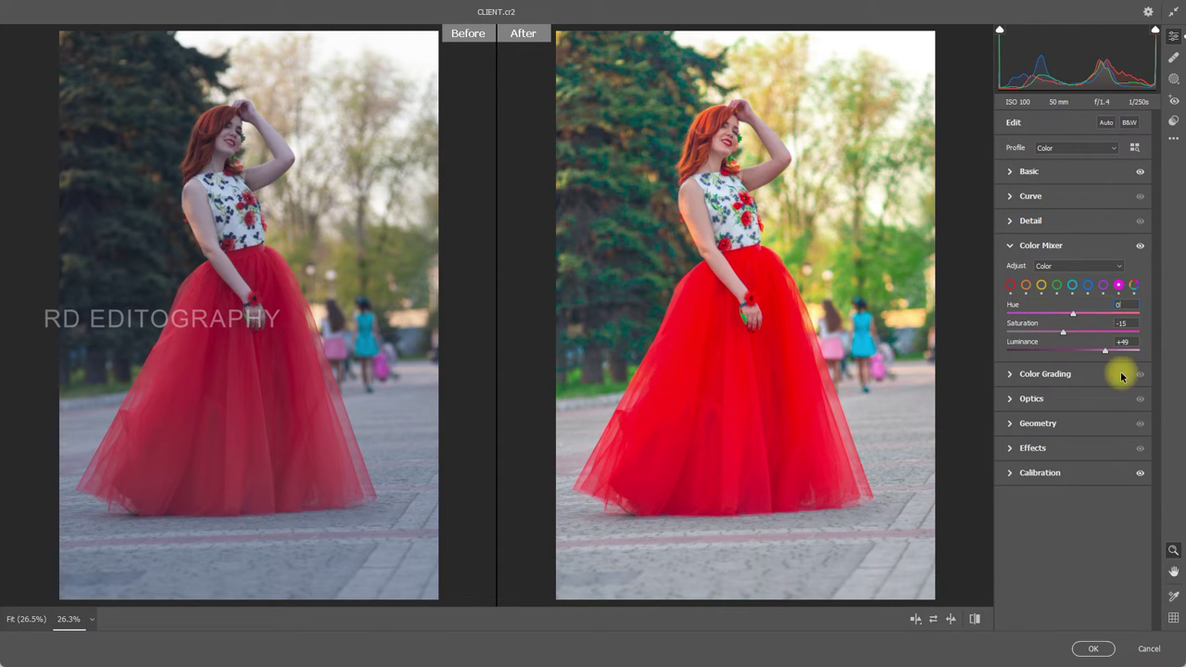
click(1010, 289)
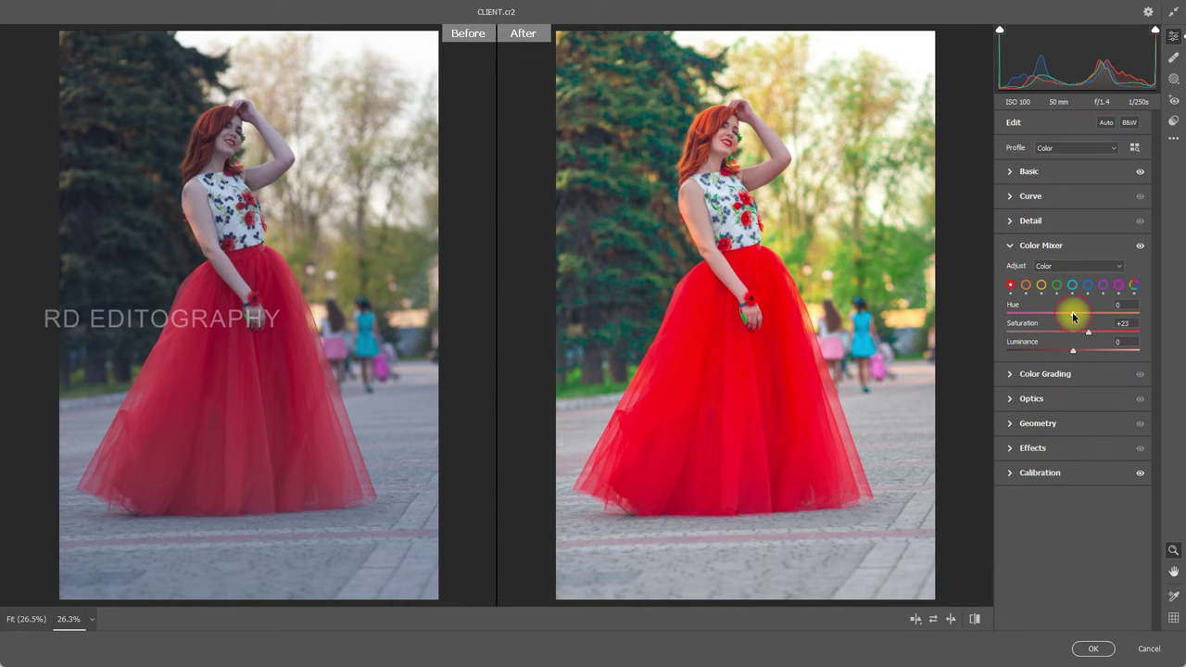
mouse_move(1072, 317)
mouse_down()
mouse_move(1086, 317)
mouse_move(1053, 317)
mouse_move(1077, 313)
mouse_up()
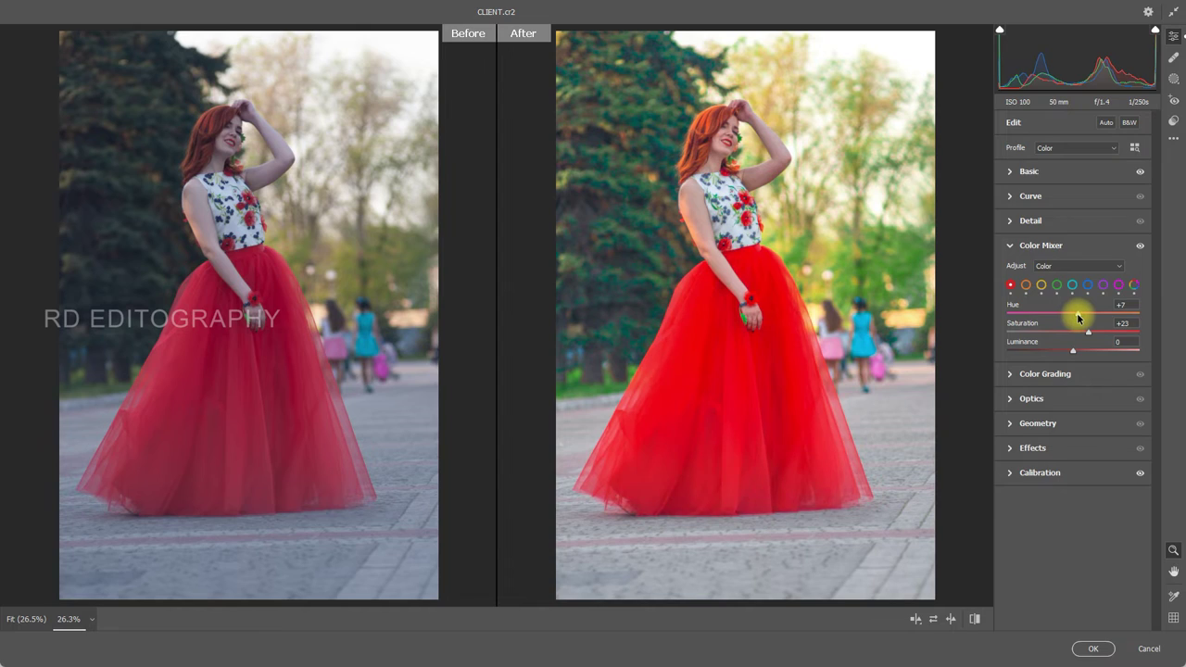
scroll(713, 132, up, 3)
scroll(825, 290, up, 3)
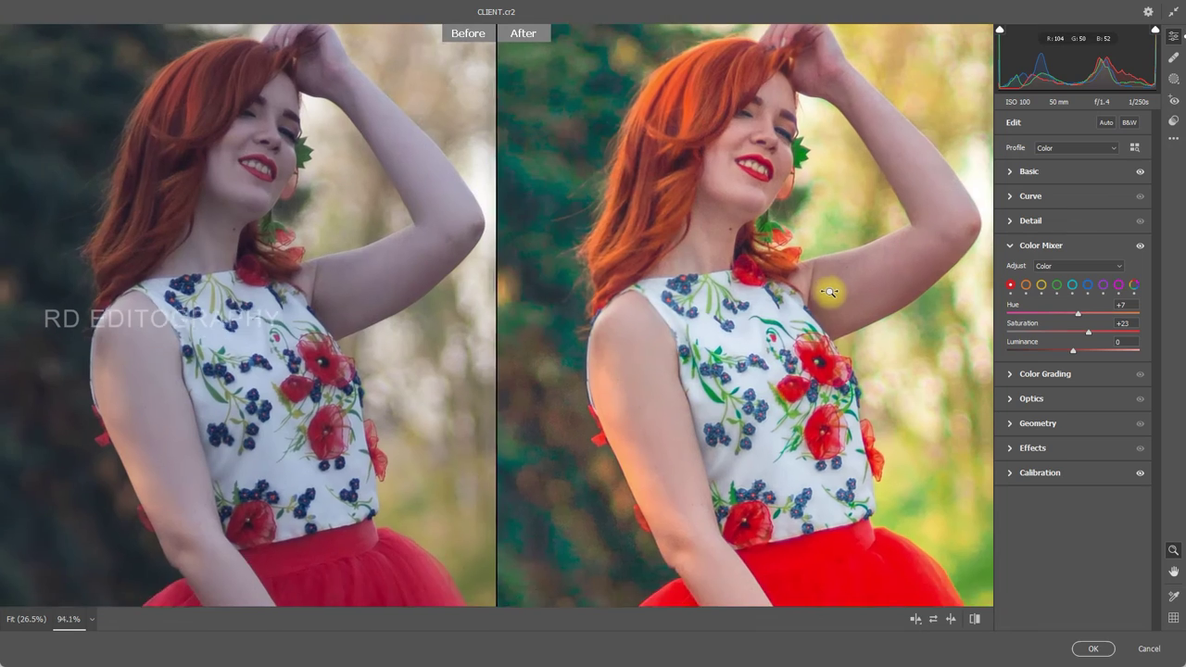
scroll(831, 294, down, 5)
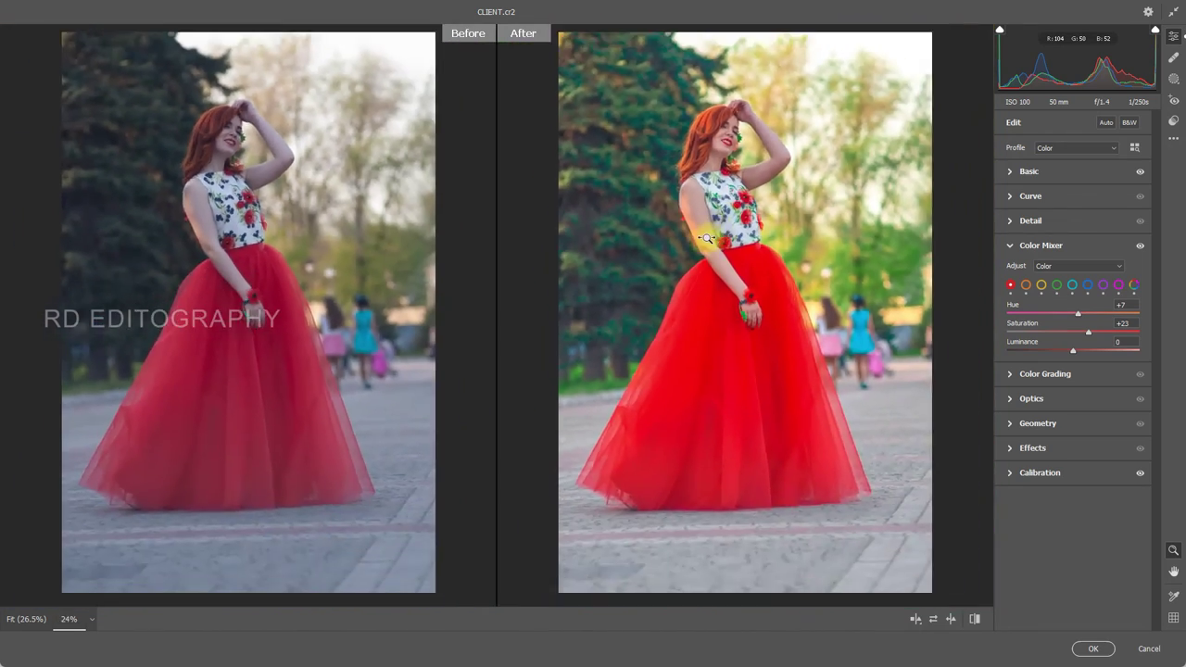
click(1011, 246)
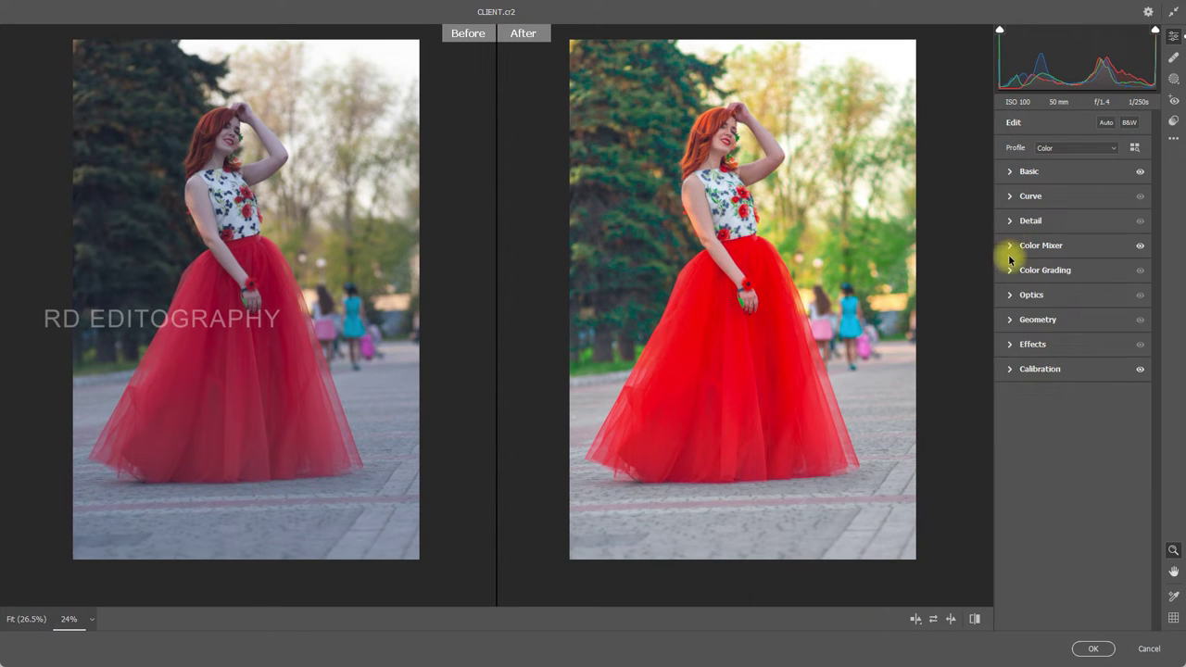
In Color Grading Highlights, set Hue 57, Saturation 11, Blending 100 and Balance +29.
click(1010, 270)
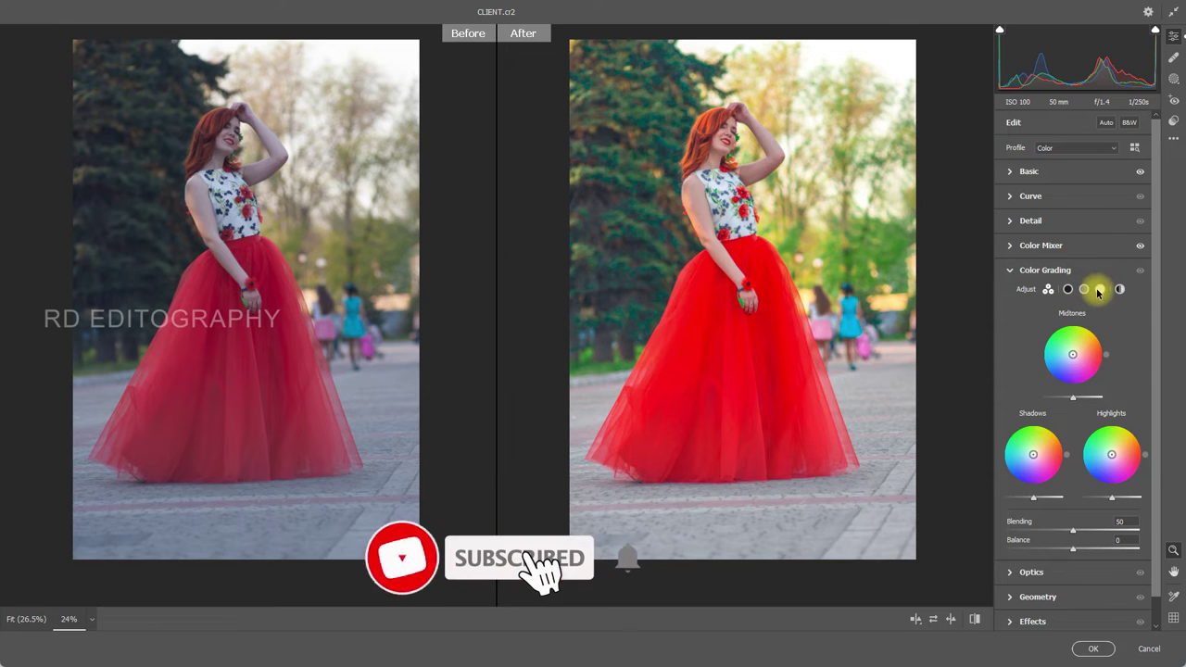
click(1099, 289)
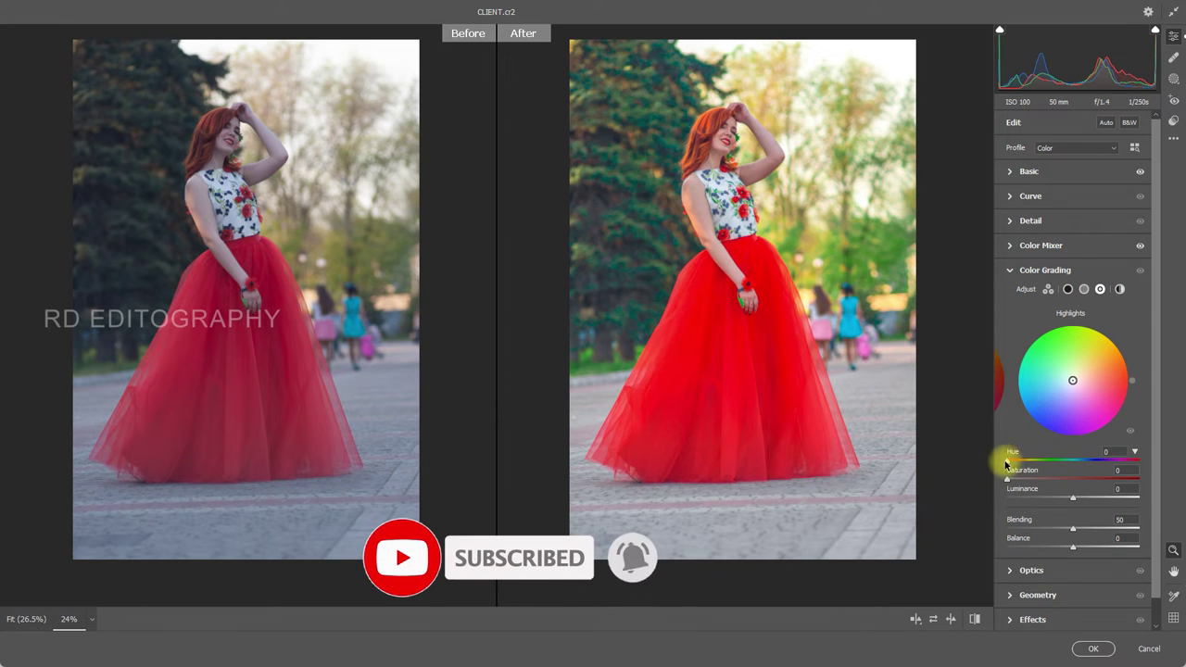
drag(1007, 478, 1042, 486)
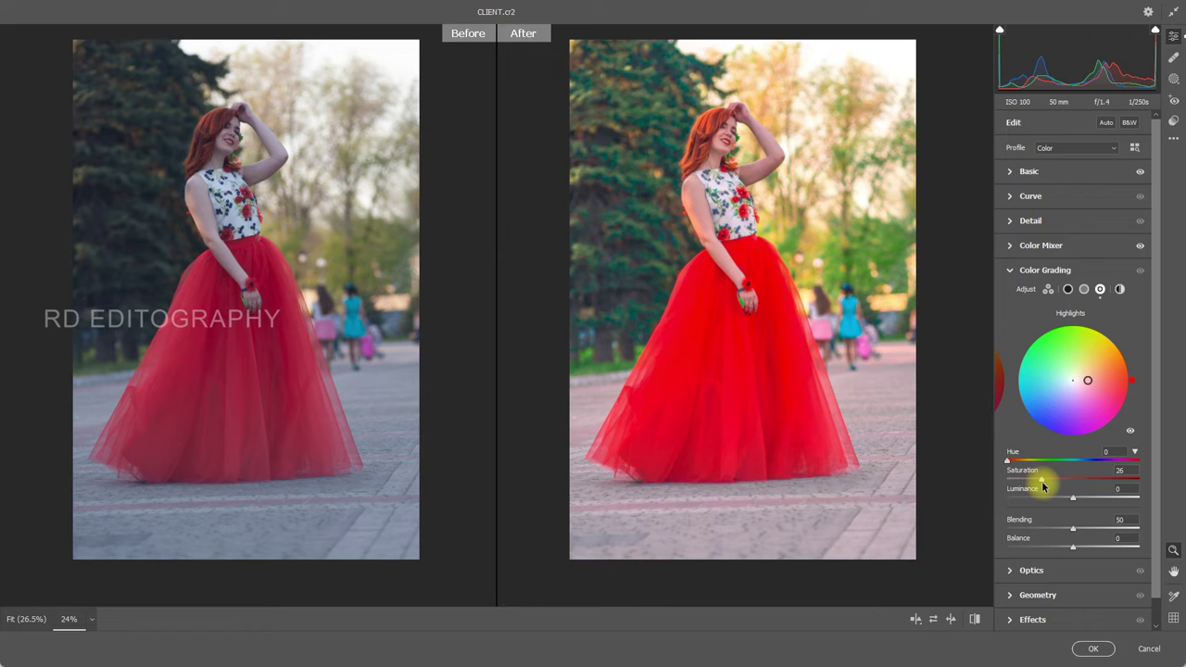
click(1075, 530)
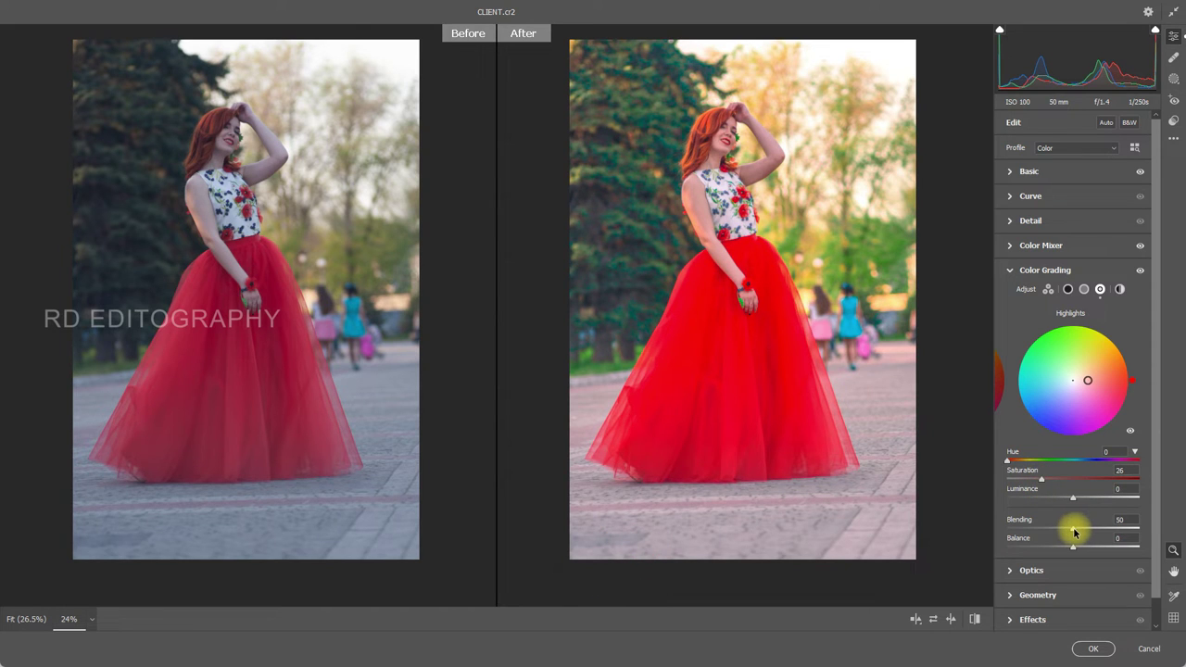
drag(1074, 531, 1146, 530)
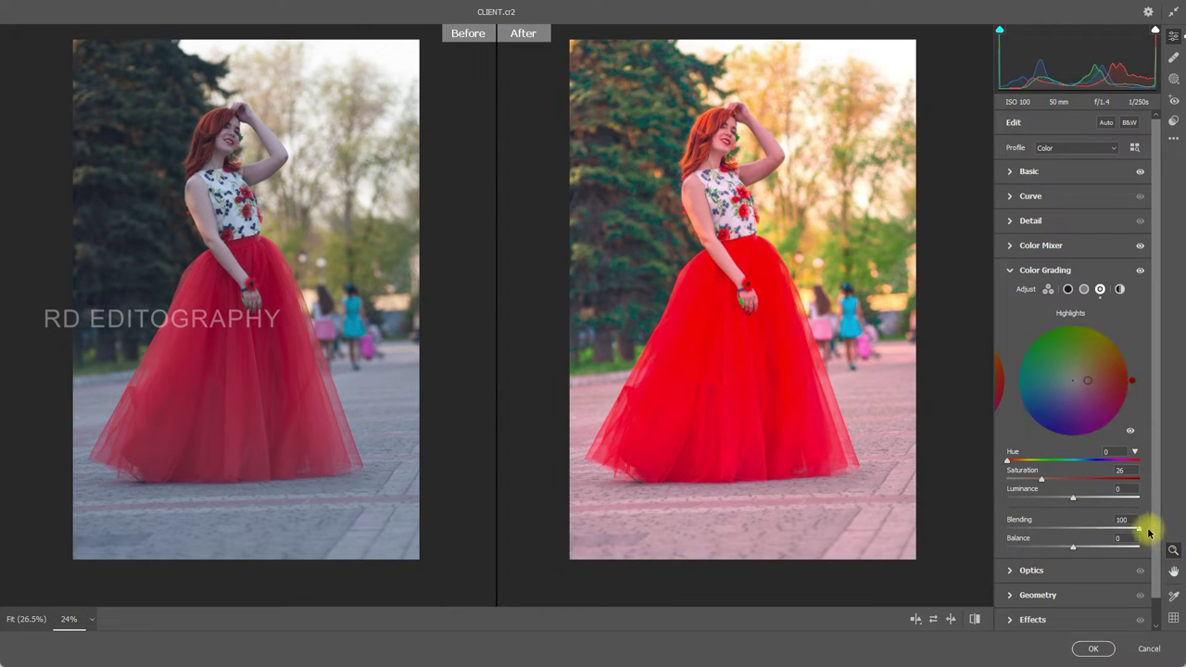
mouse_move(1041, 479)
mouse_down()
mouse_move(1012, 484)
mouse_move(1026, 490)
mouse_up()
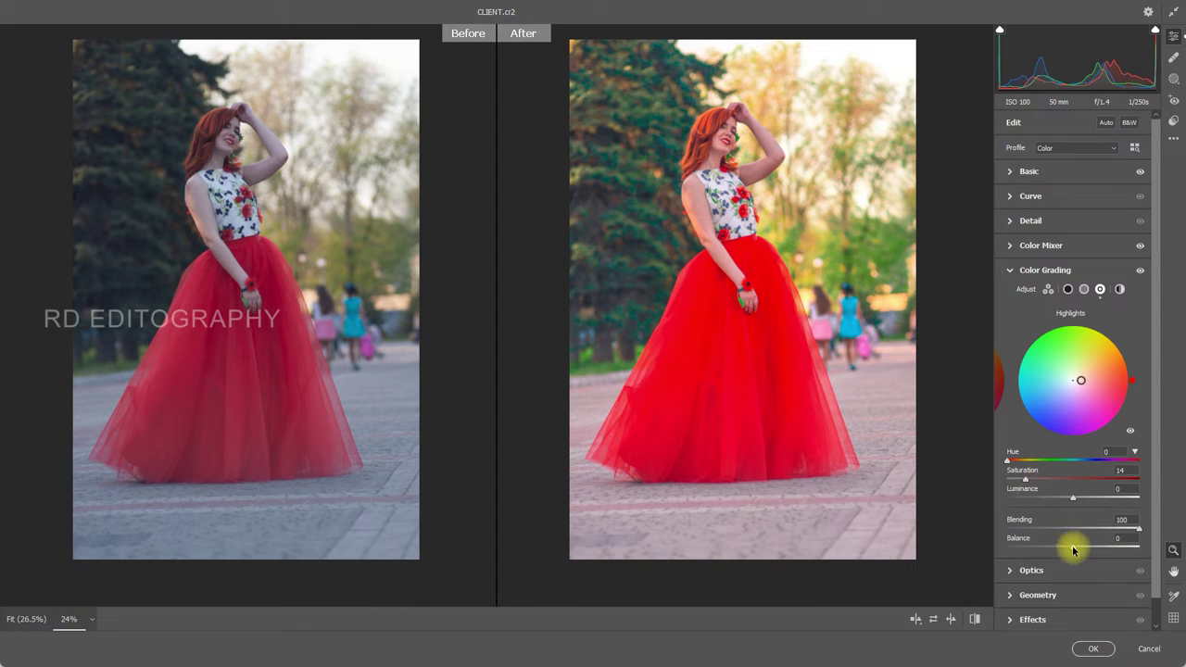
mouse_move(1066, 546)
mouse_down()
mouse_move(1009, 549)
mouse_move(1143, 550)
mouse_move(1025, 546)
mouse_move(1128, 555)
mouse_move(1093, 562)
mouse_up()
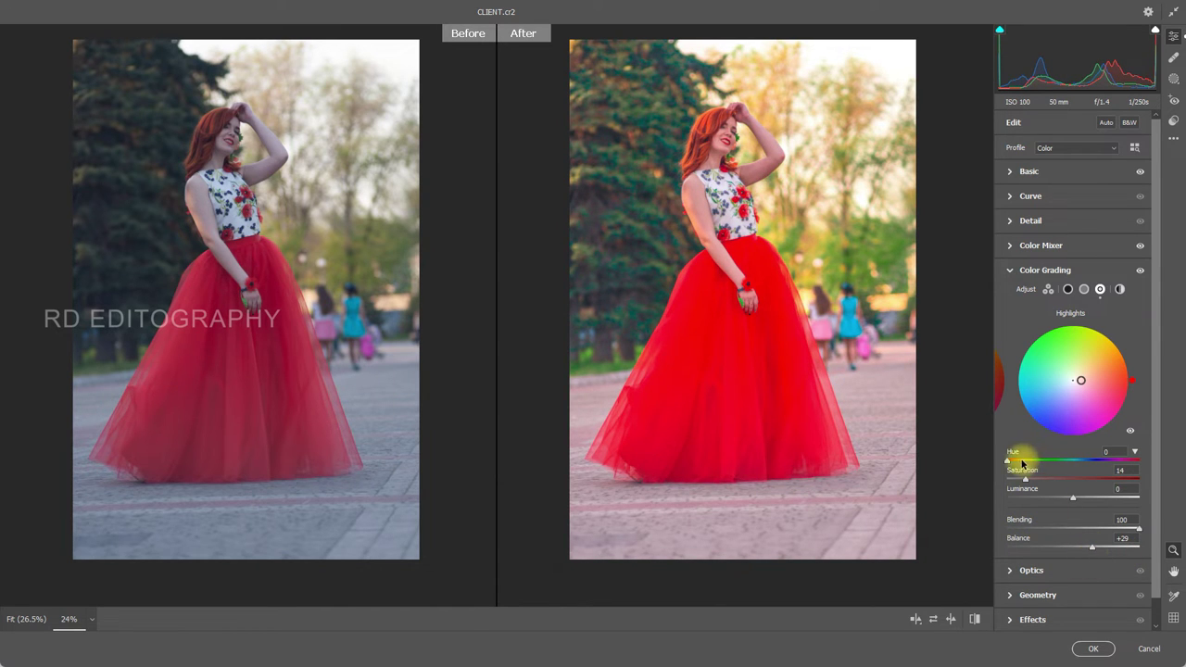
mouse_move(1024, 482)
mouse_down()
mouse_move(1034, 466)
mouse_move(1086, 469)
mouse_move(1028, 467)
mouse_up()
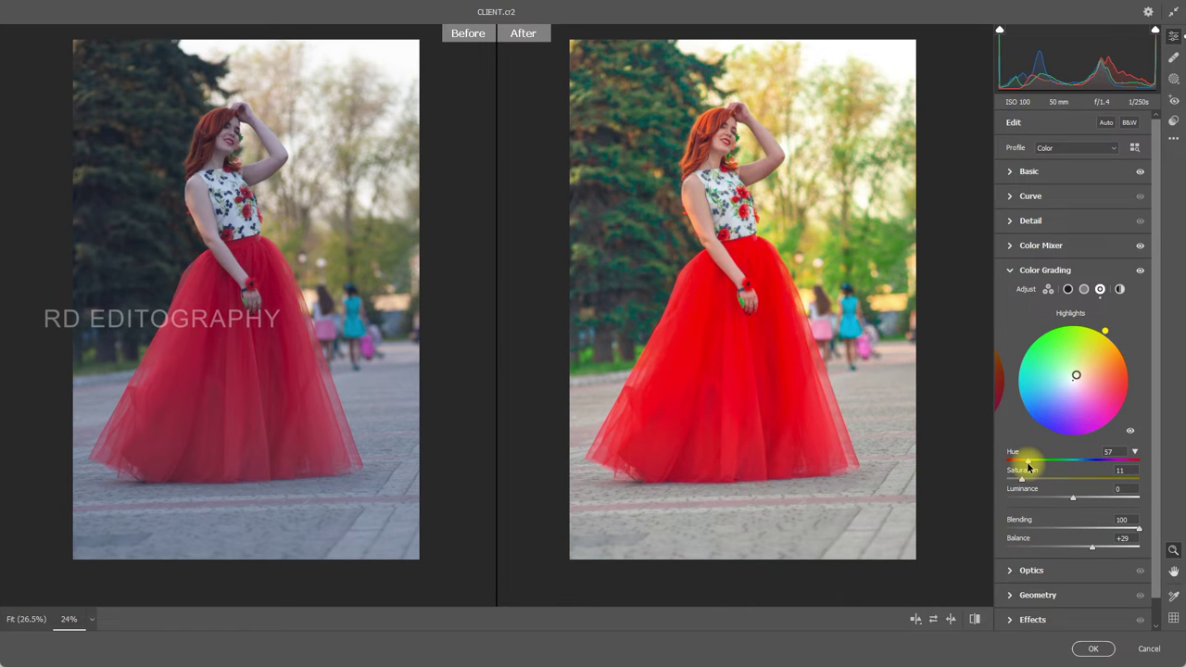
scroll(684, 321, down, 3)
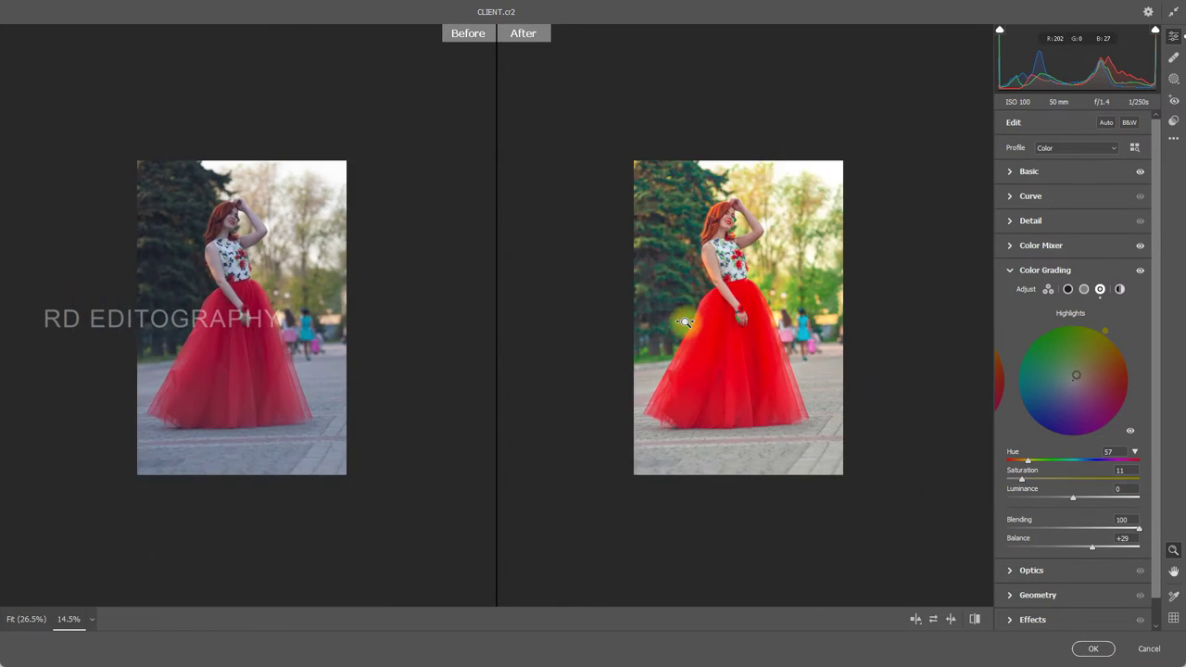
drag(683, 321, 735, 362)
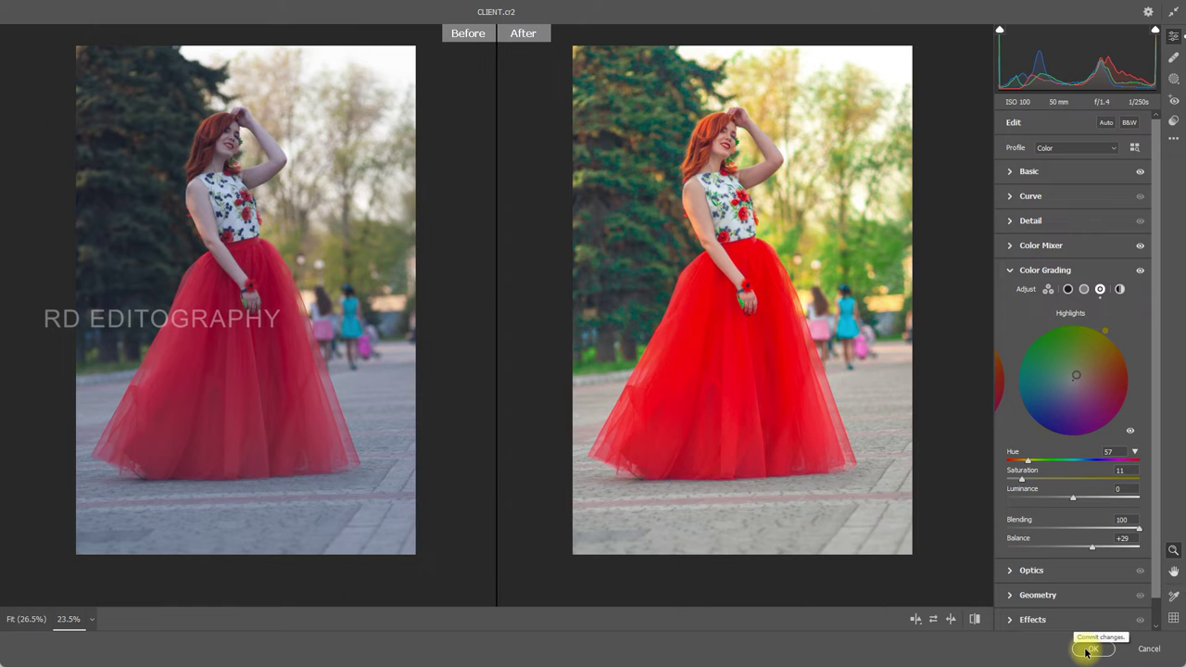
Commit the Camera Raw grade to Layer 1 and toggle its visibility to compare with the original.
click(1088, 648)
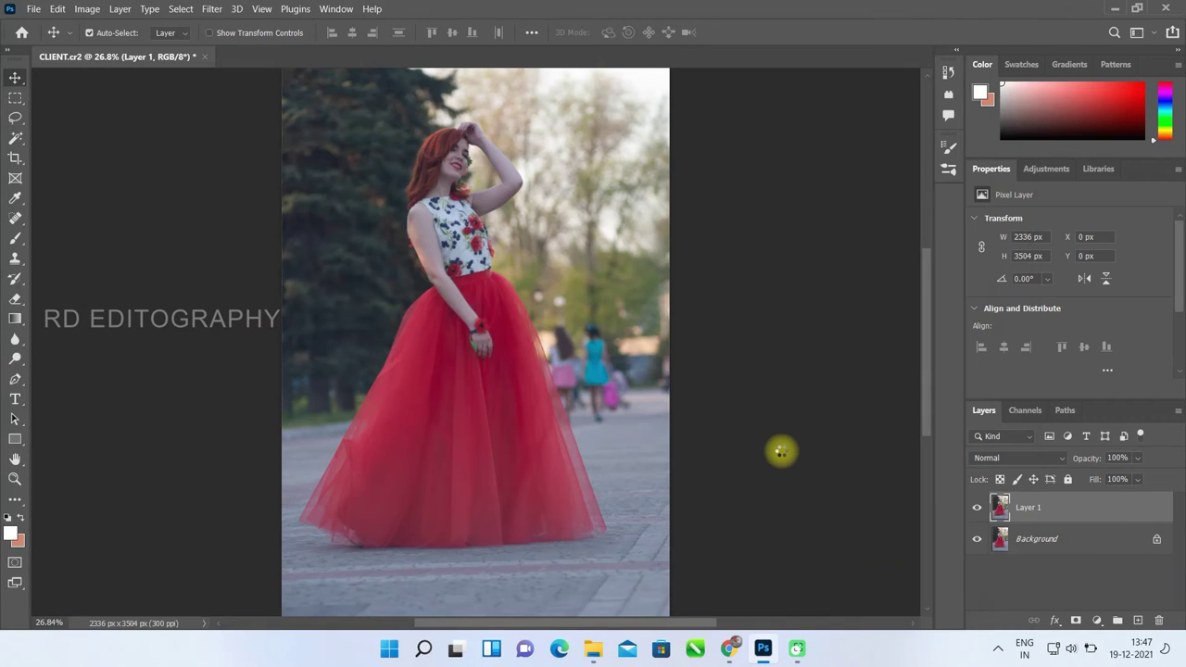
click(977, 508)
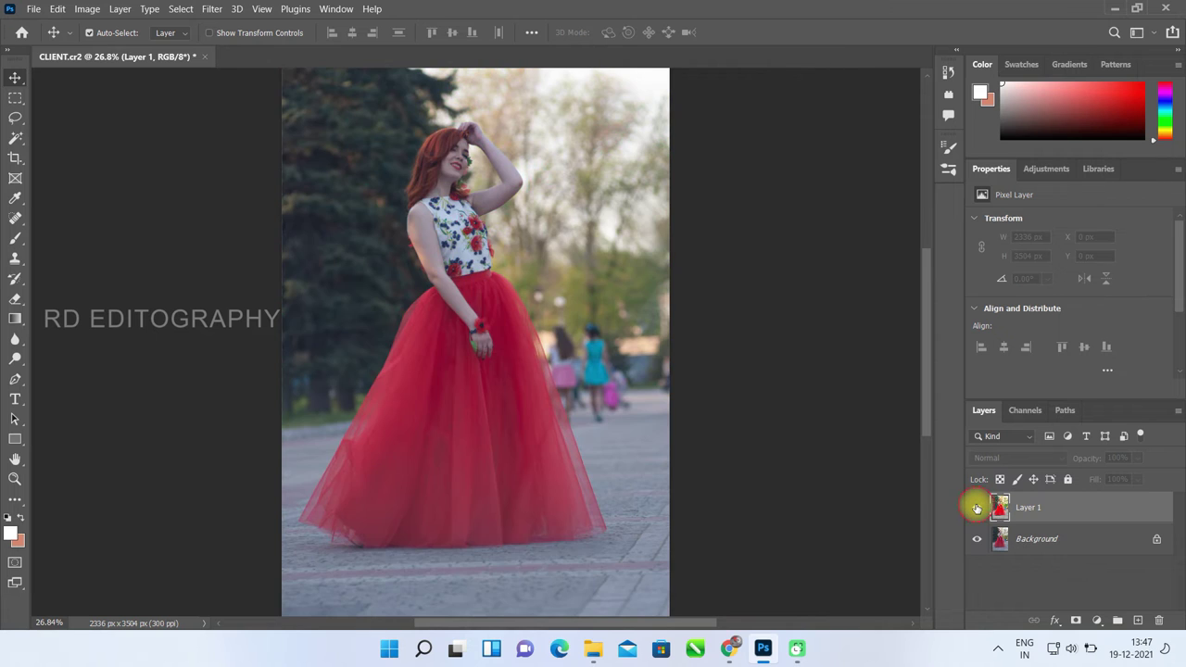
click(976, 508)
click(977, 508)
click(976, 507)
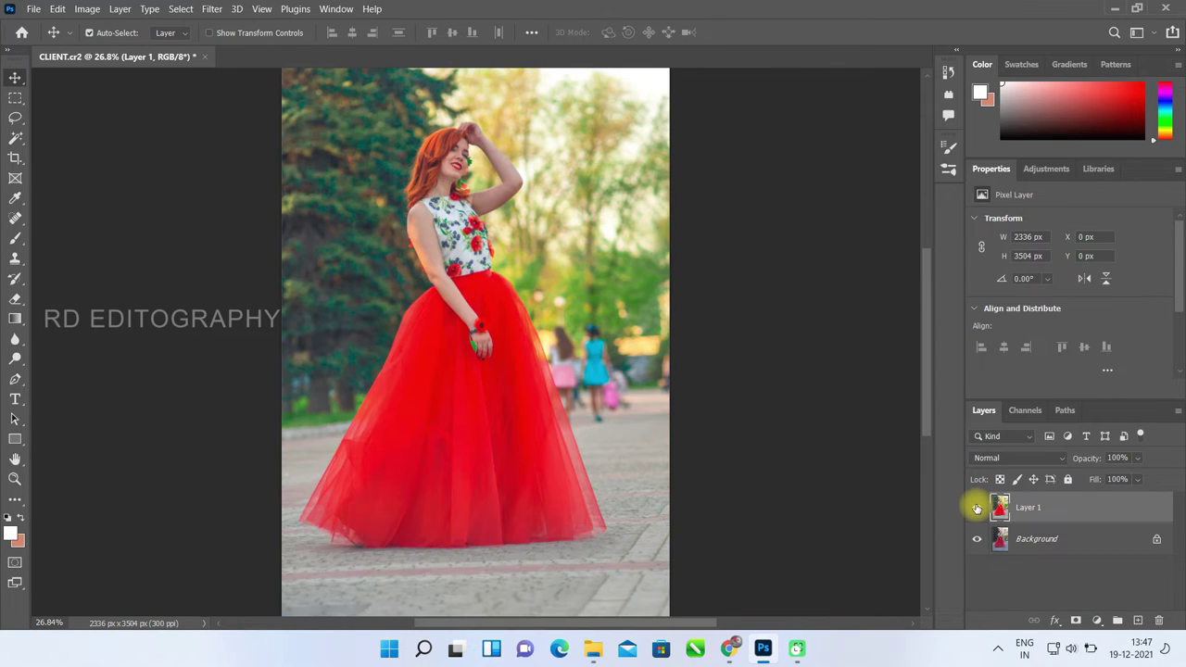
click(976, 508)
click(977, 507)
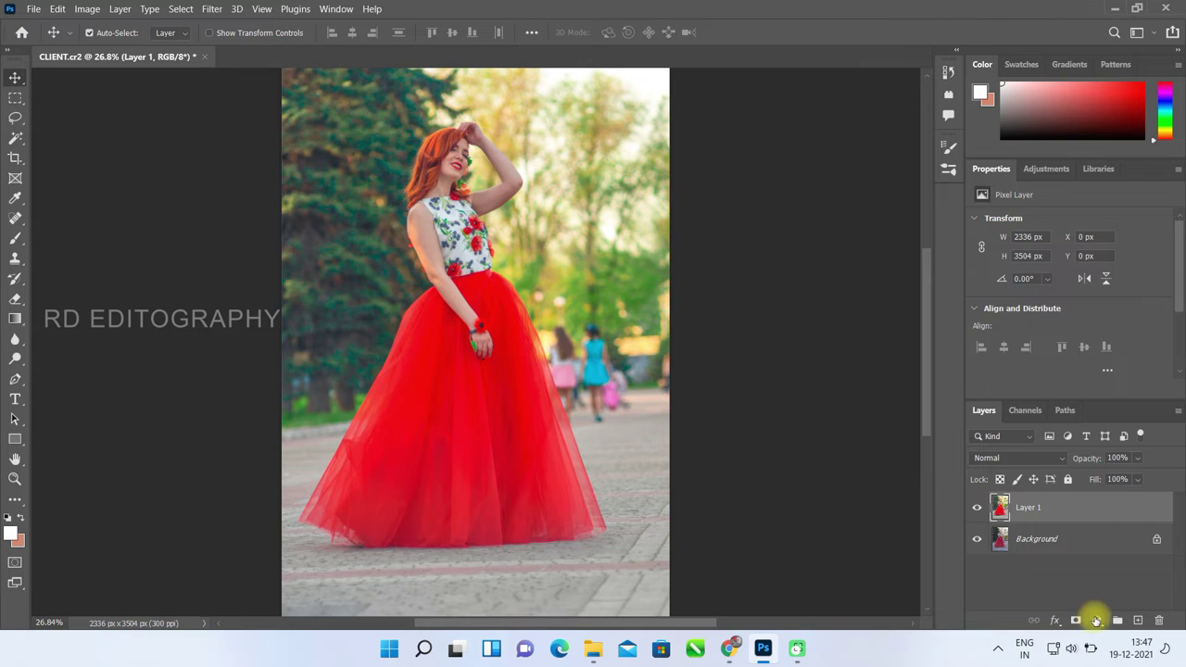
click(1097, 620)
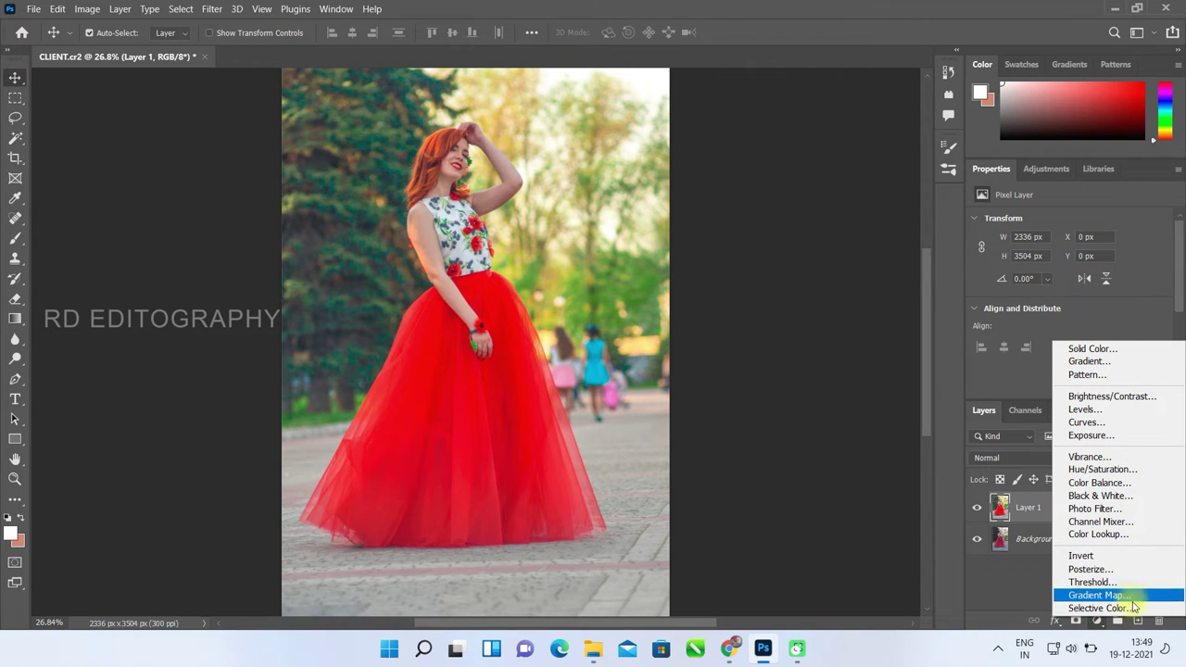
Add a Selective Color layer with Reds at Cyan +22, Magenta 0, Yellow +3, Black +4.
click(1133, 609)
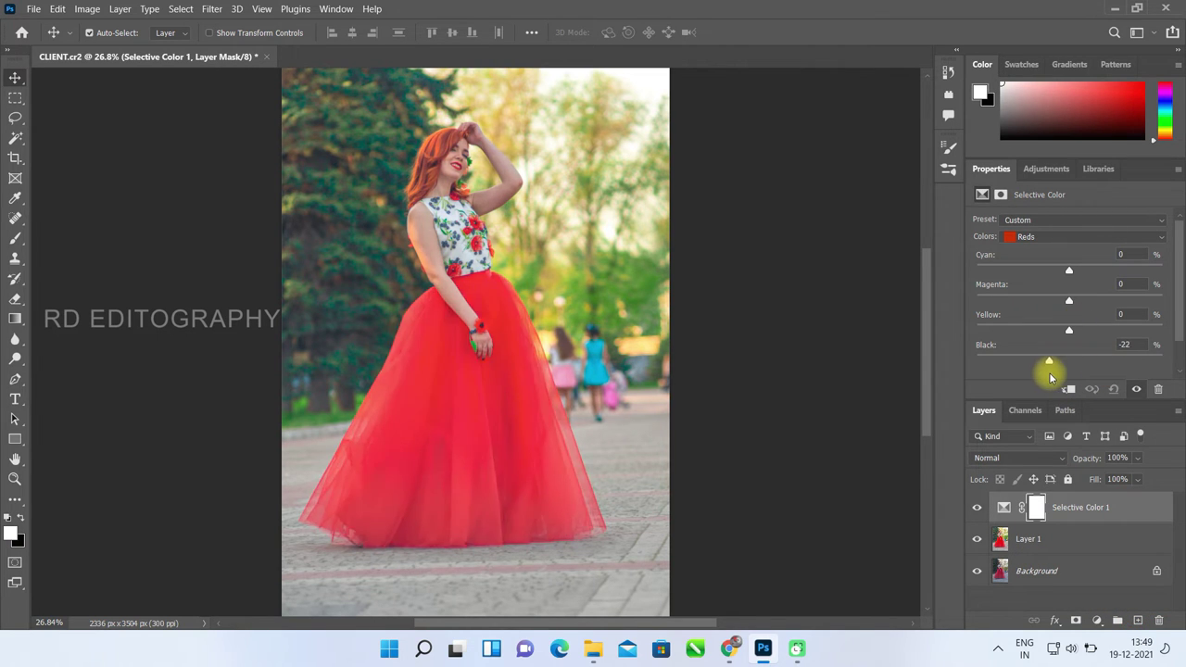
mouse_move(1068, 363)
mouse_down()
mouse_move(1075, 380)
mouse_move(1053, 374)
mouse_move(1073, 375)
mouse_up()
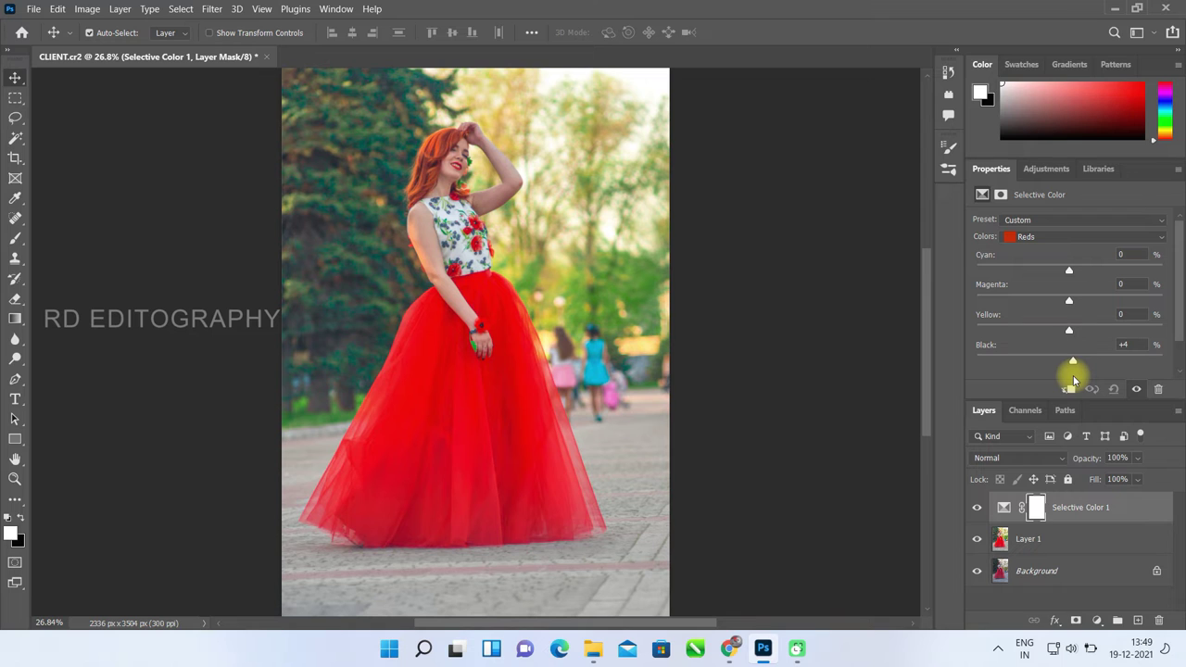
mouse_move(1068, 331)
mouse_down()
mouse_move(1084, 336)
mouse_move(1051, 333)
mouse_move(1075, 341)
mouse_move(1072, 327)
mouse_move(1115, 305)
mouse_move(1016, 305)
mouse_move(1071, 312)
mouse_move(1062, 312)
mouse_up()
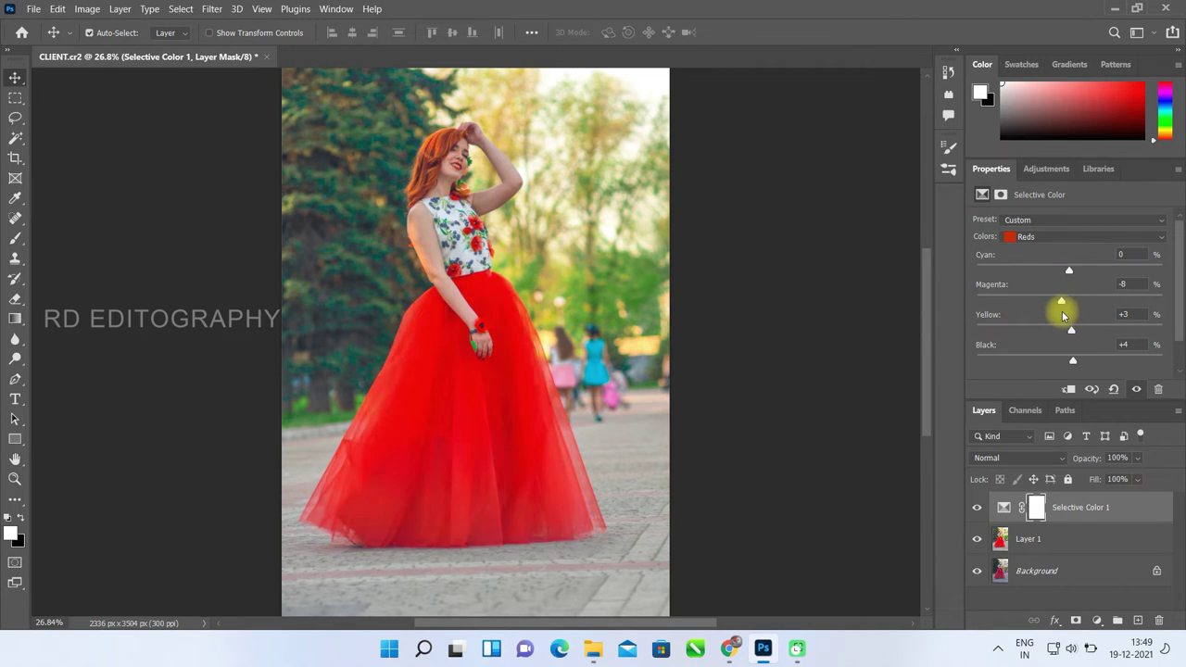
click(1124, 286)
text(0)
mouse_move(1070, 271)
mouse_down()
mouse_move(1137, 275)
mouse_move(1042, 284)
mouse_move(1130, 291)
mouse_move(1019, 294)
mouse_move(1090, 301)
mouse_up()
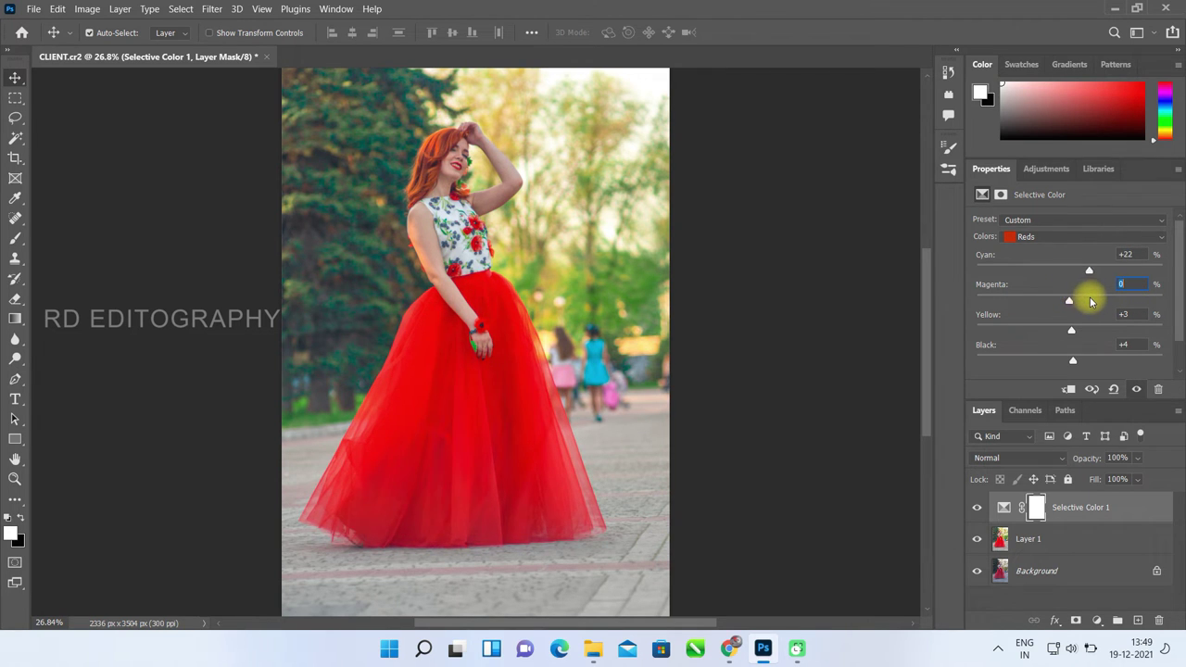
Set the Selective Color Yellows range to Cyan -42, Magenta +5, Yellow +5, Black +8.
click(1056, 239)
click(1045, 250)
mouse_move(1070, 363)
mouse_down()
mouse_move(1099, 358)
mouse_move(984, 364)
mouse_move(1099, 371)
mouse_move(1074, 374)
mouse_up()
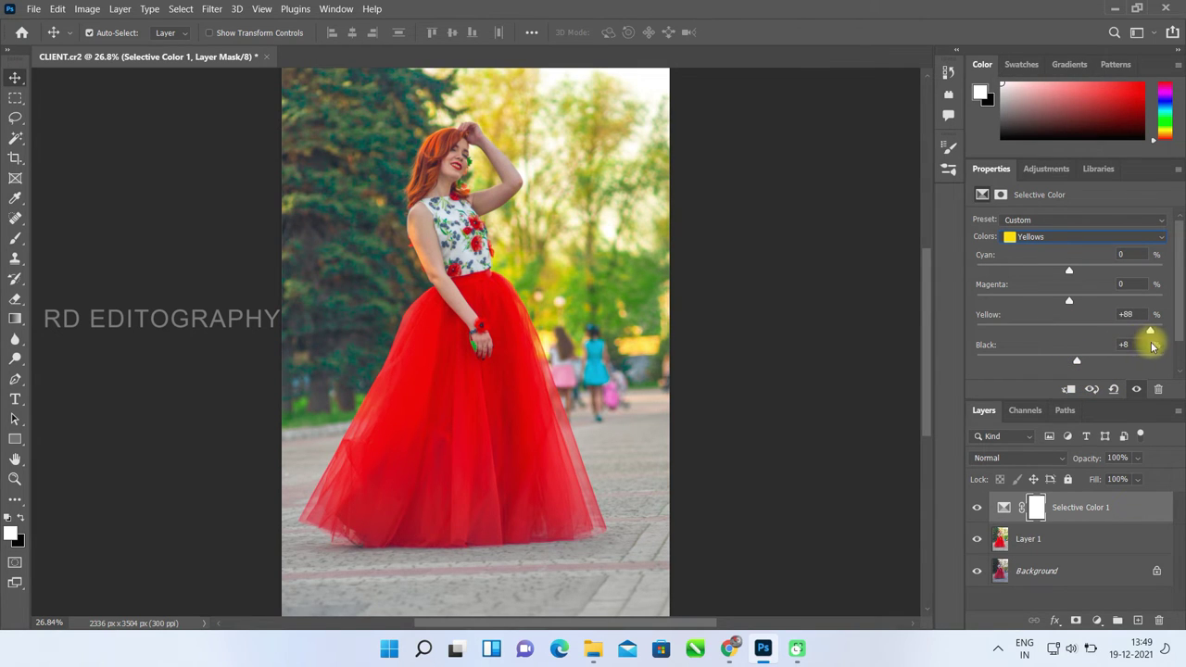
mouse_move(1077, 340)
mouse_down()
mouse_move(1002, 345)
mouse_move(1101, 352)
mouse_move(1016, 313)
mouse_move(962, 313)
mouse_move(1090, 321)
mouse_move(1073, 320)
mouse_up()
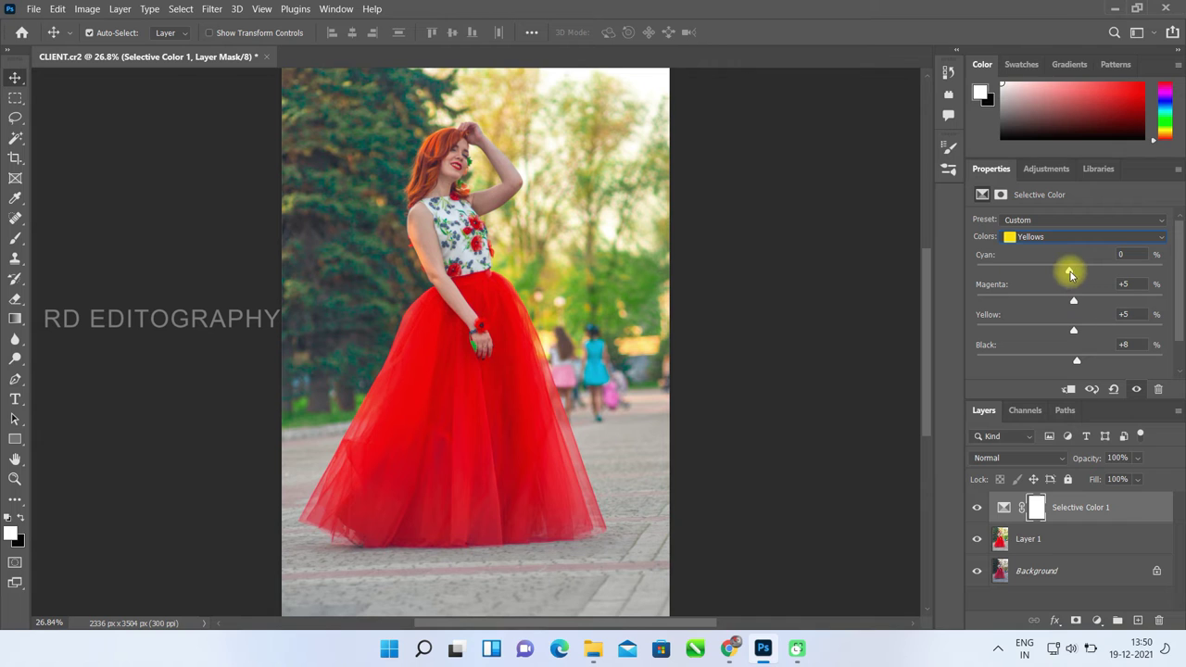
mouse_move(1070, 274)
mouse_down()
mouse_move(1133, 278)
mouse_move(979, 281)
mouse_move(1038, 312)
mouse_move(1026, 314)
mouse_up()
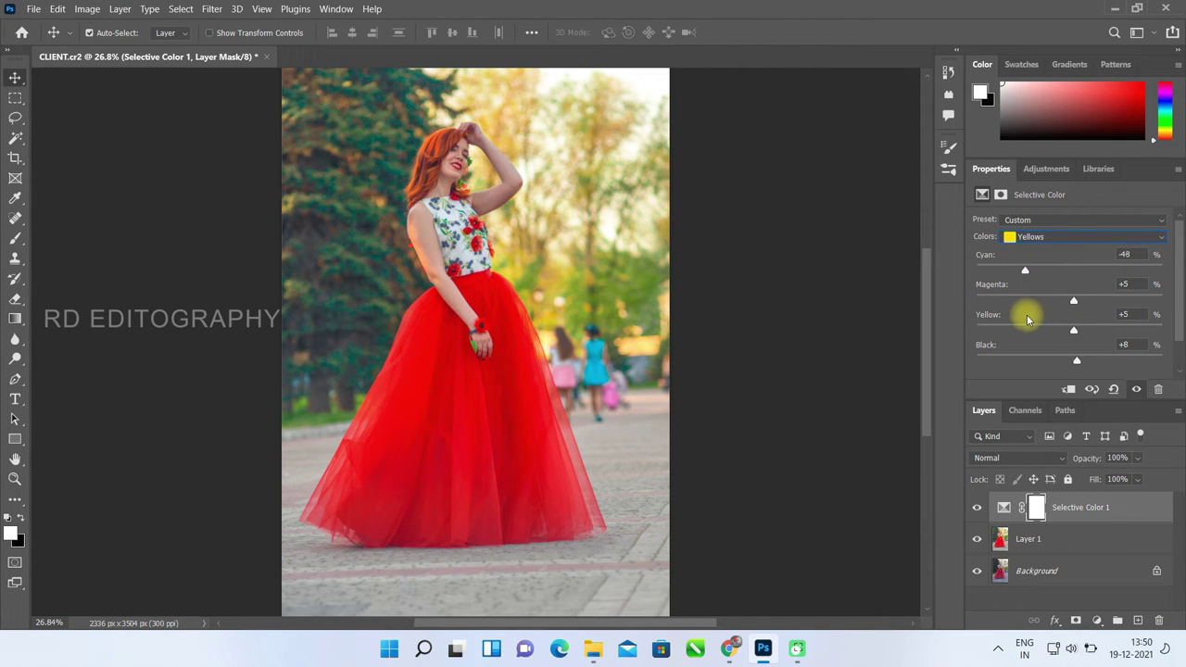
Switch the Selective Color range from Yellows to Greens.
click(1059, 237)
key(Escape)
key(Down)
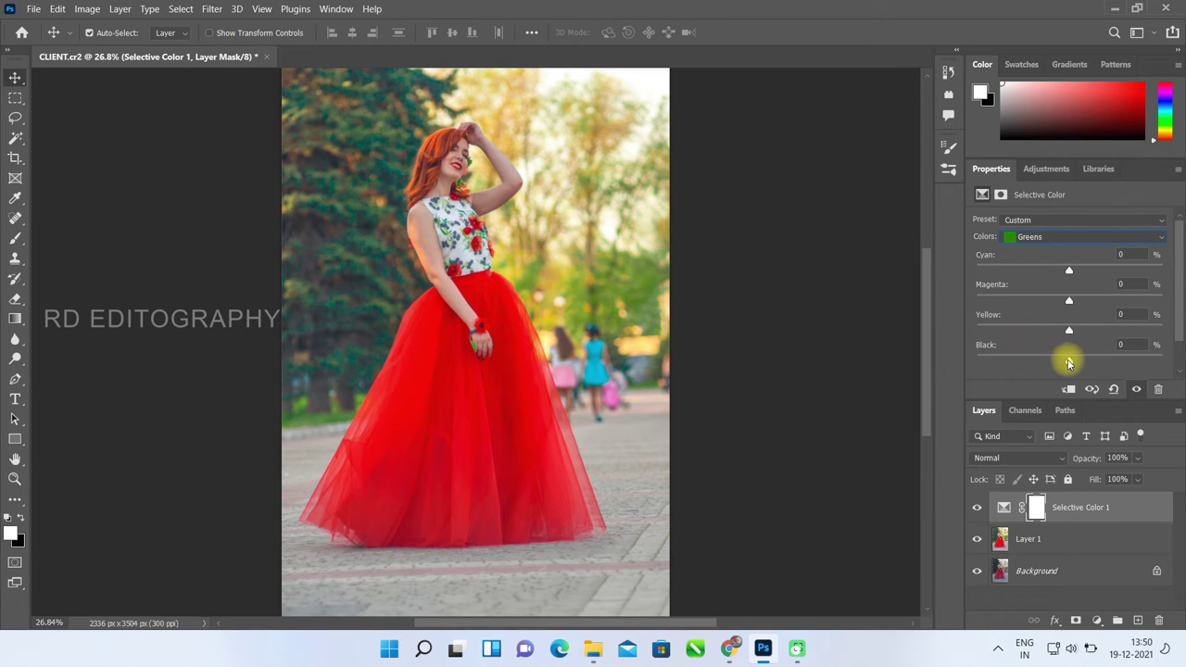
Adjust the Black slider for the Greens, Cyans and Blues ranges.
mouse_move(1066, 359)
mouse_down()
mouse_move(1091, 364)
mouse_move(1001, 371)
mouse_move(1087, 378)
mouse_move(968, 367)
mouse_move(1037, 378)
mouse_move(1017, 385)
mouse_up()
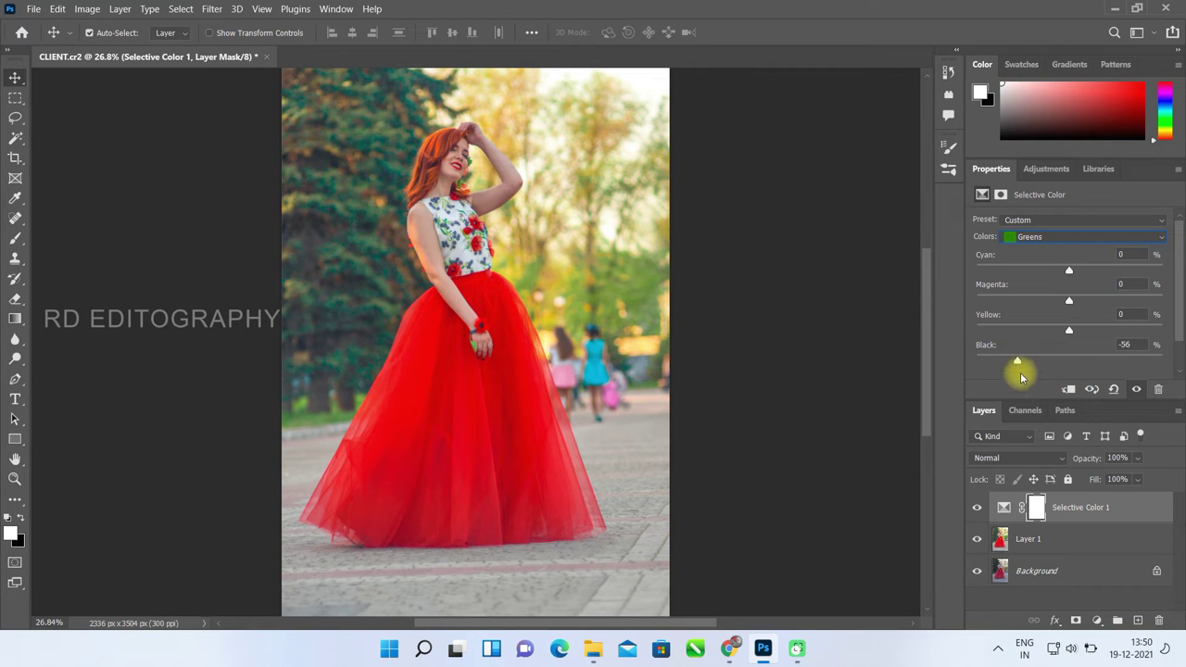
click(1059, 237)
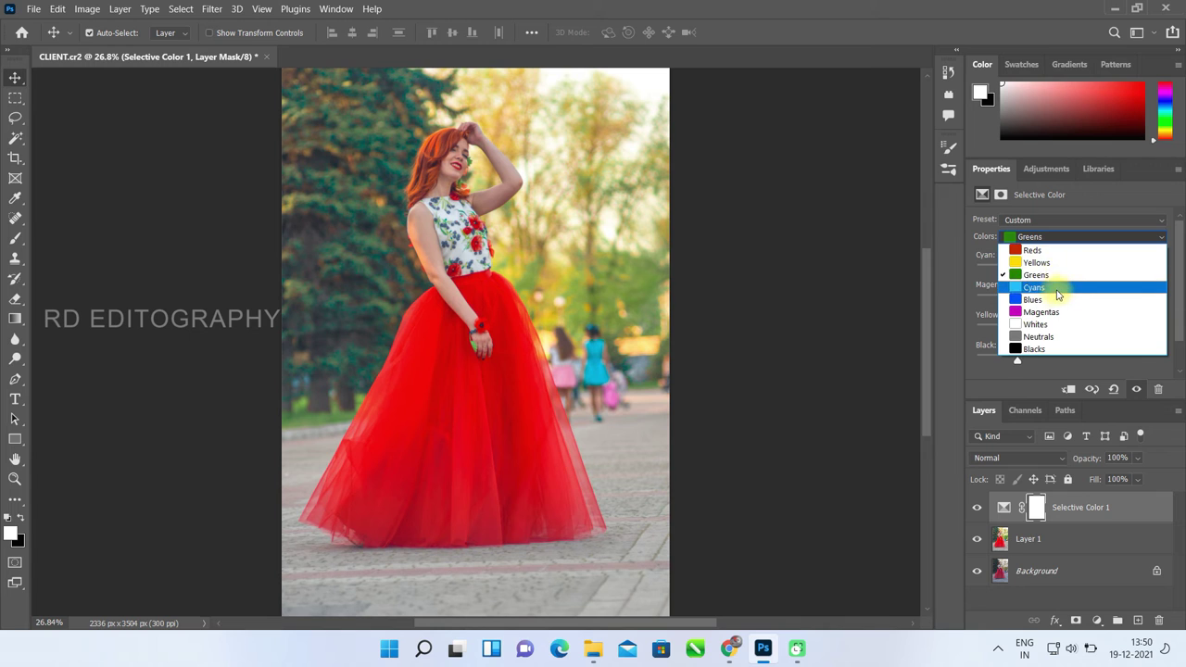
click(1058, 287)
mouse_move(1069, 362)
mouse_down()
mouse_move(1122, 360)
mouse_move(1019, 358)
mouse_move(1109, 375)
mouse_move(988, 352)
mouse_move(1077, 372)
mouse_move(1021, 364)
mouse_up()
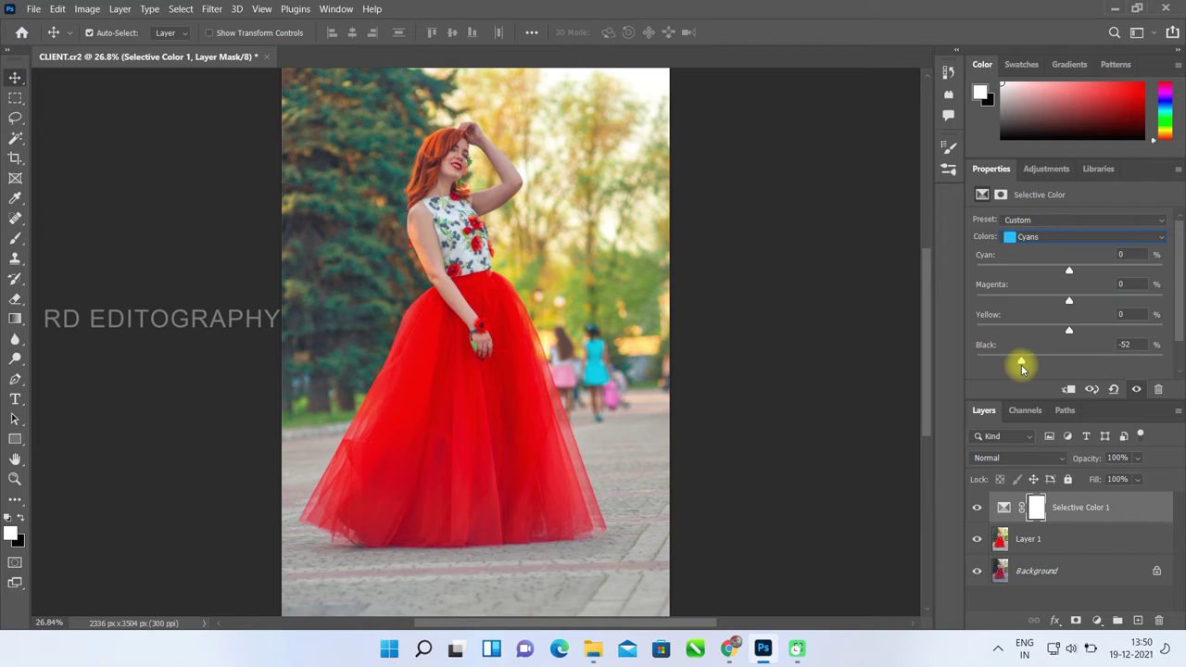
click(1045, 239)
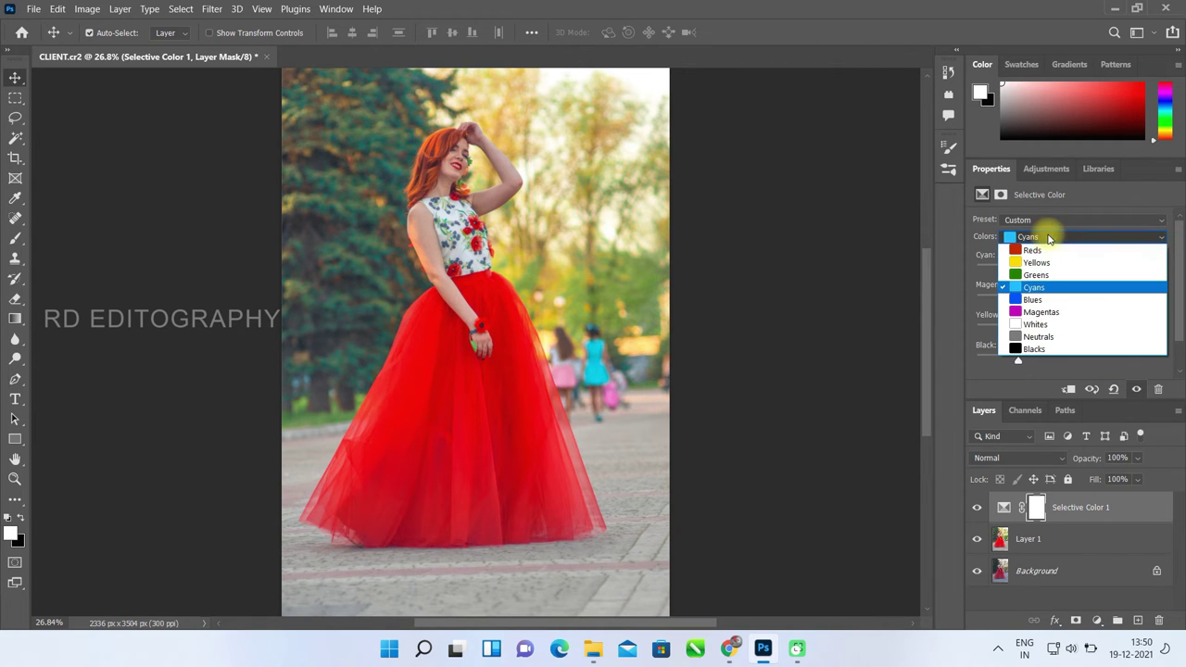
click(1057, 283)
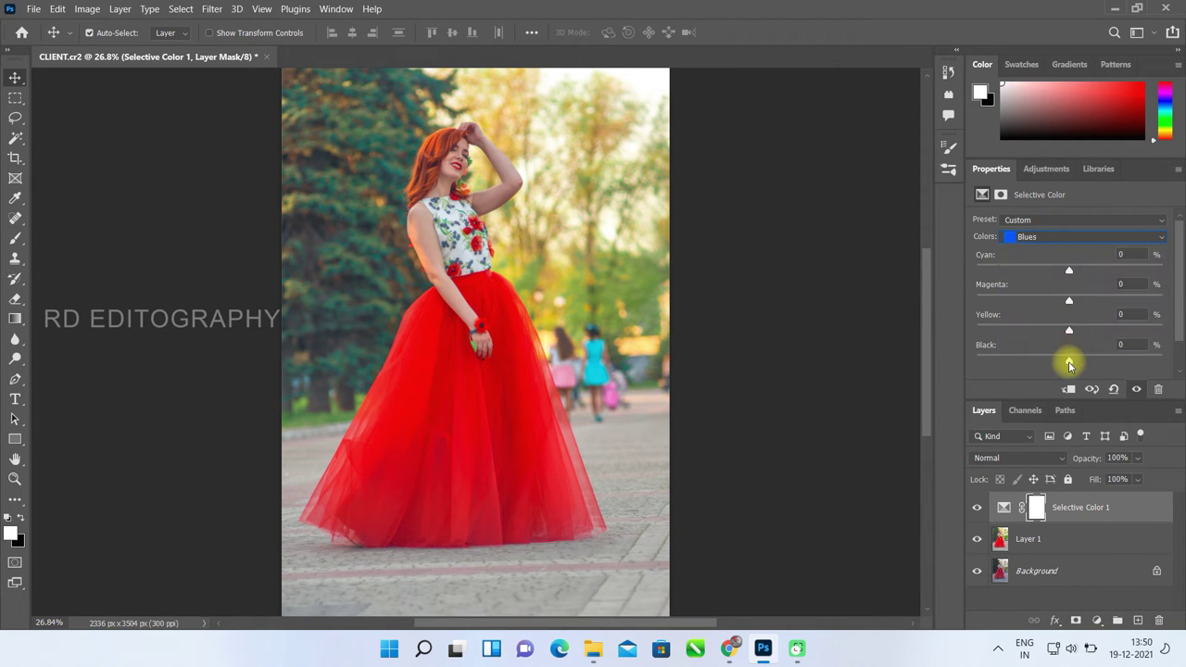
mouse_move(1068, 359)
mouse_down()
mouse_move(1127, 375)
mouse_move(1160, 362)
mouse_up()
mouse_move(1161, 360)
mouse_down()
mouse_move(960, 389)
mouse_move(1177, 400)
mouse_up()
Adjust the Black slider for the Magentas, Blacks and Neutrals ranges.
click(1049, 239)
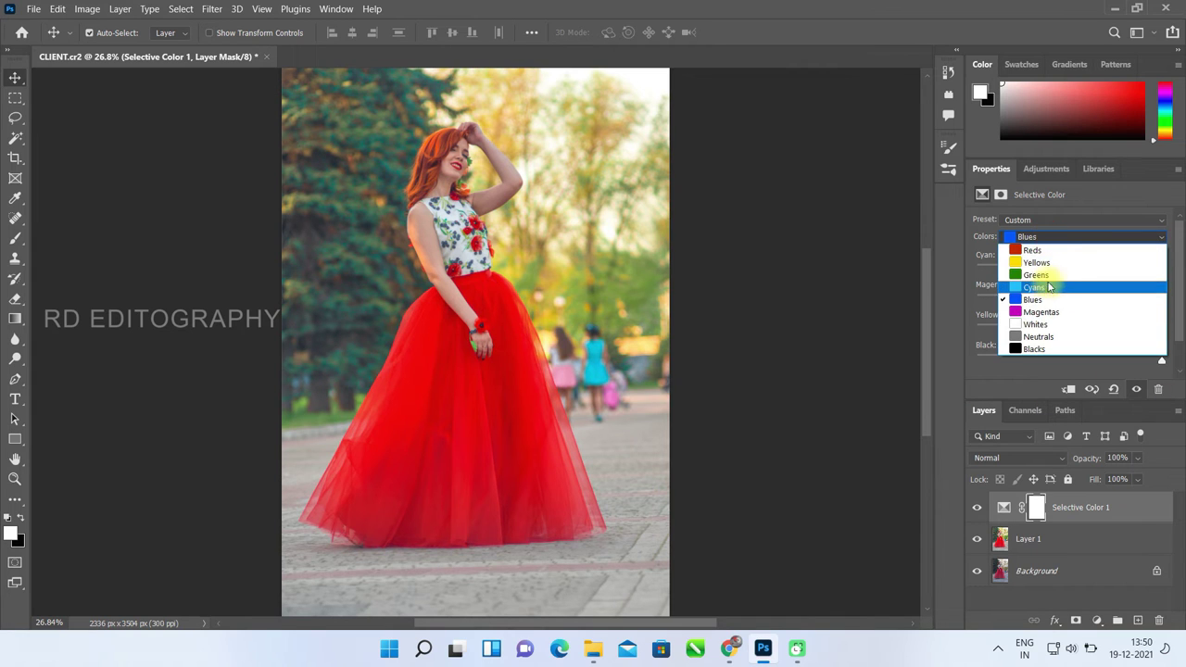
click(1051, 313)
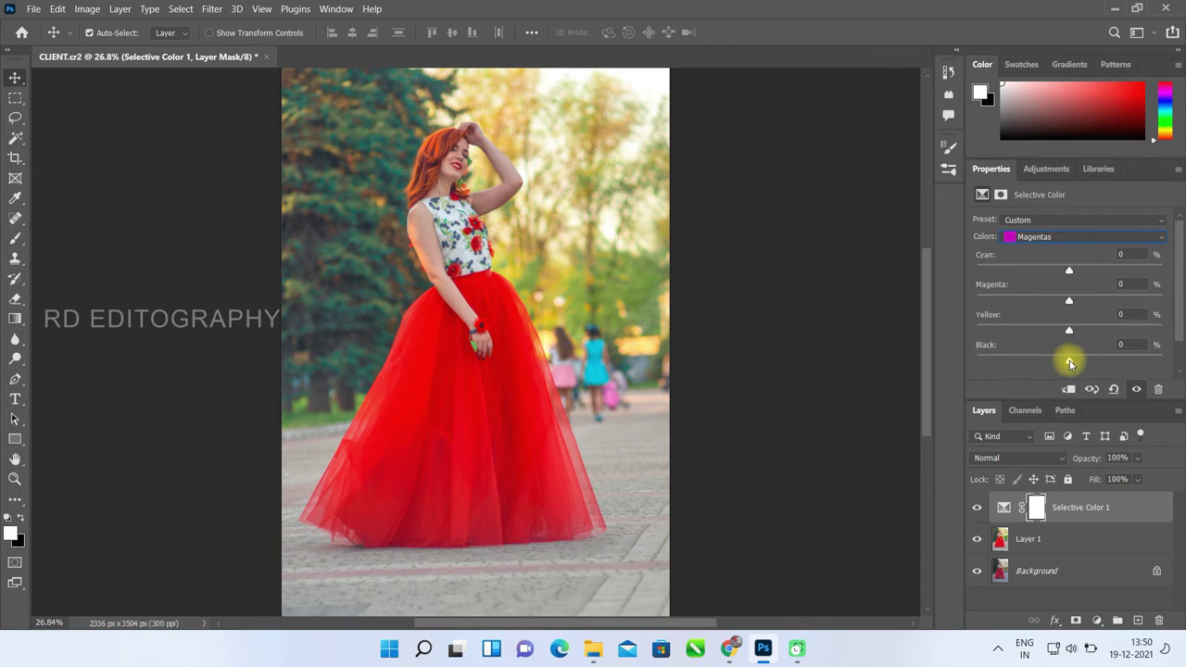
mouse_move(1069, 363)
mouse_down()
mouse_move(1084, 387)
mouse_move(966, 387)
mouse_move(1081, 403)
mouse_up()
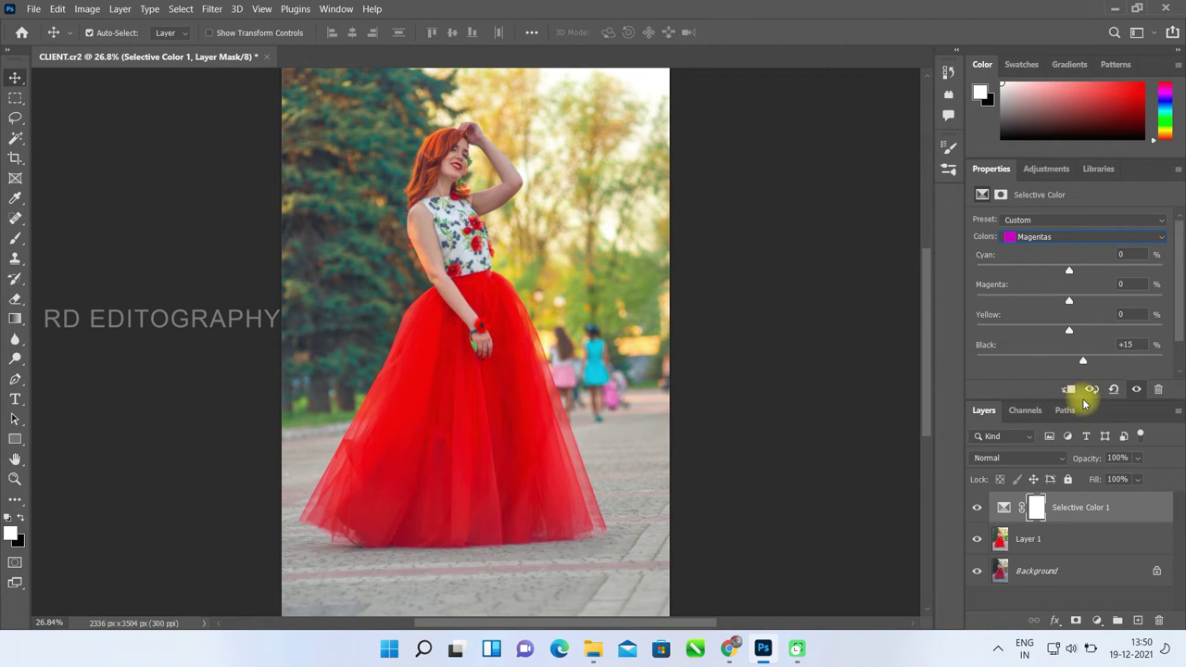
click(1059, 236)
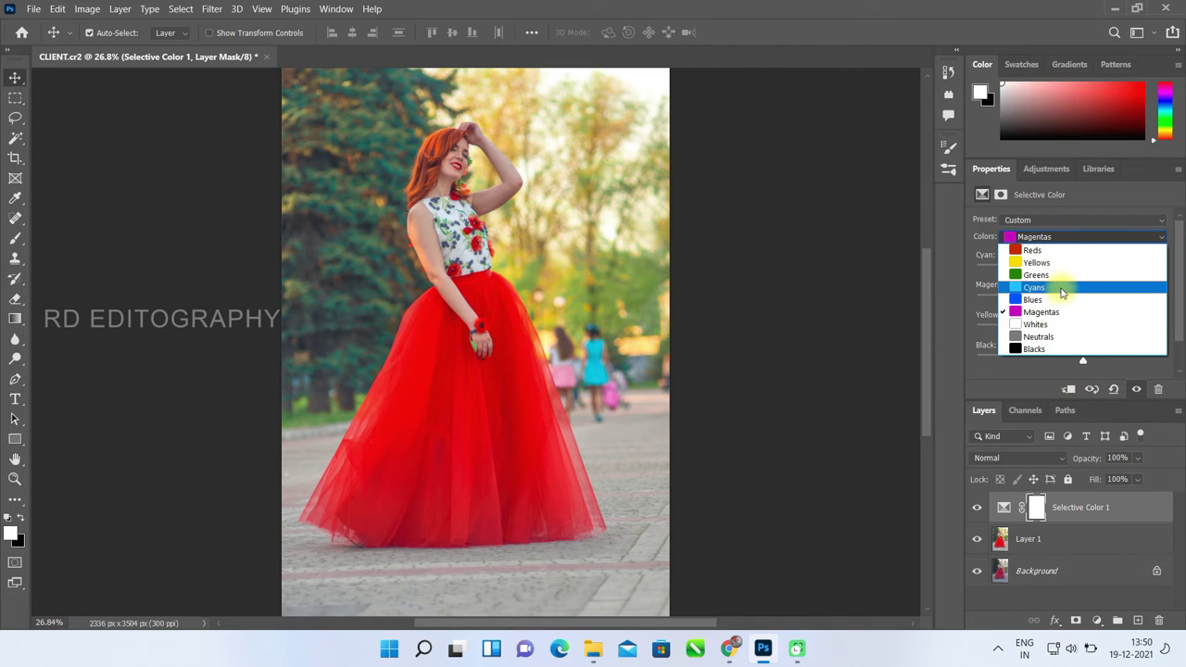
click(1056, 348)
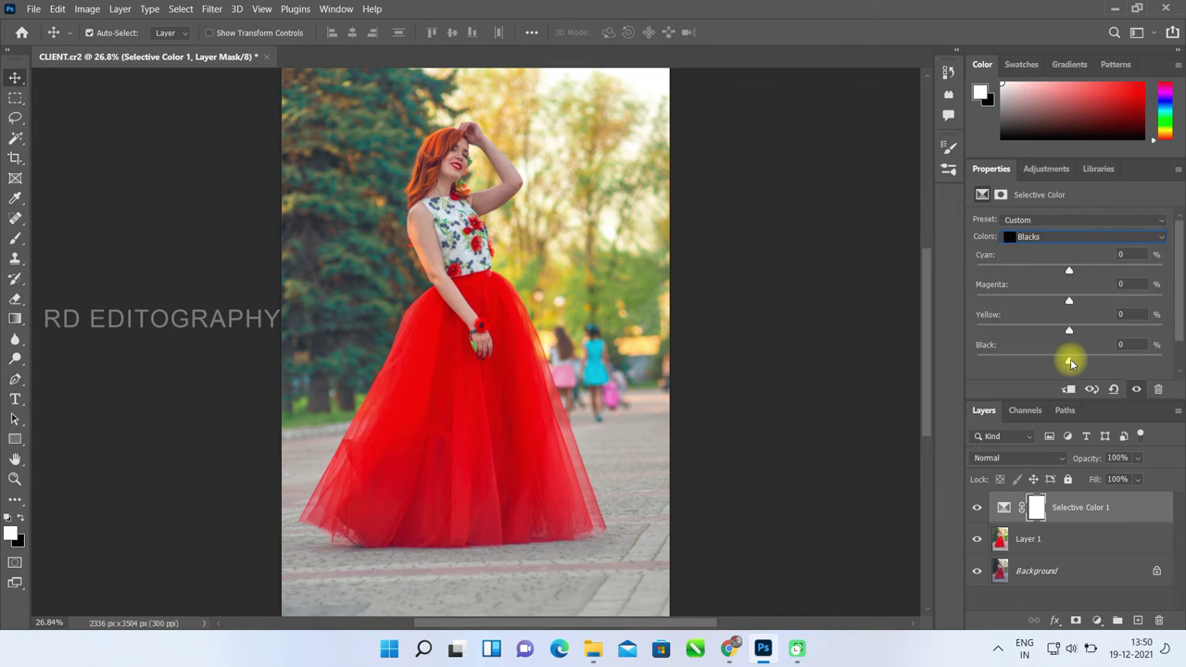
drag(1067, 359, 1079, 367)
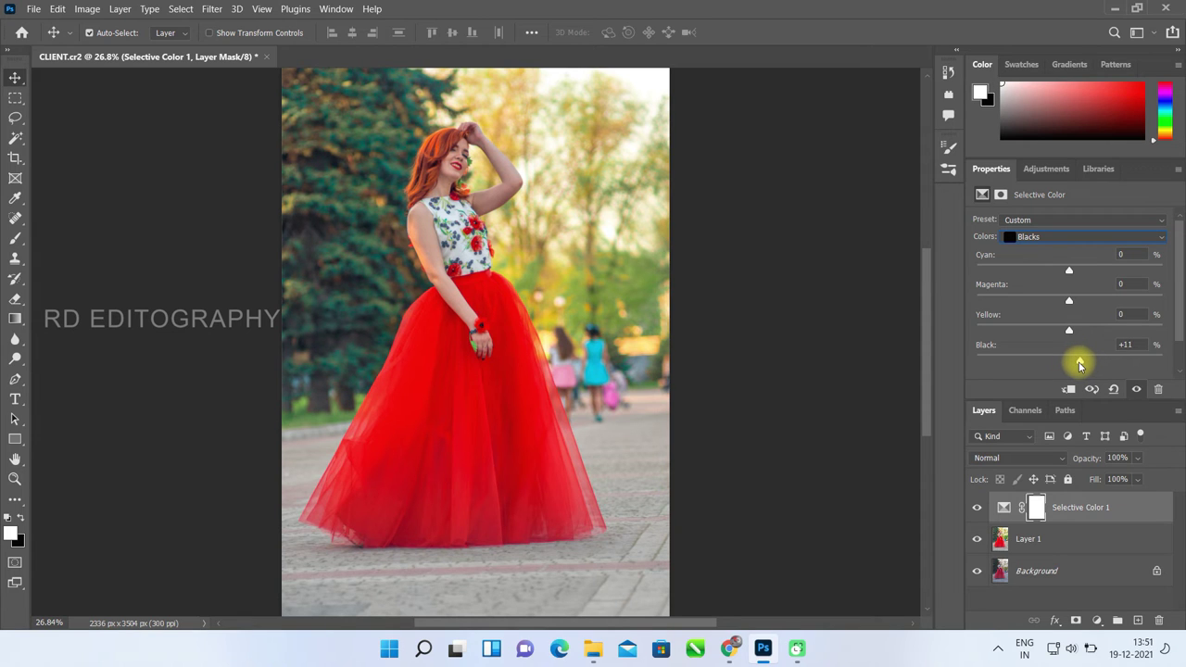
click(1057, 238)
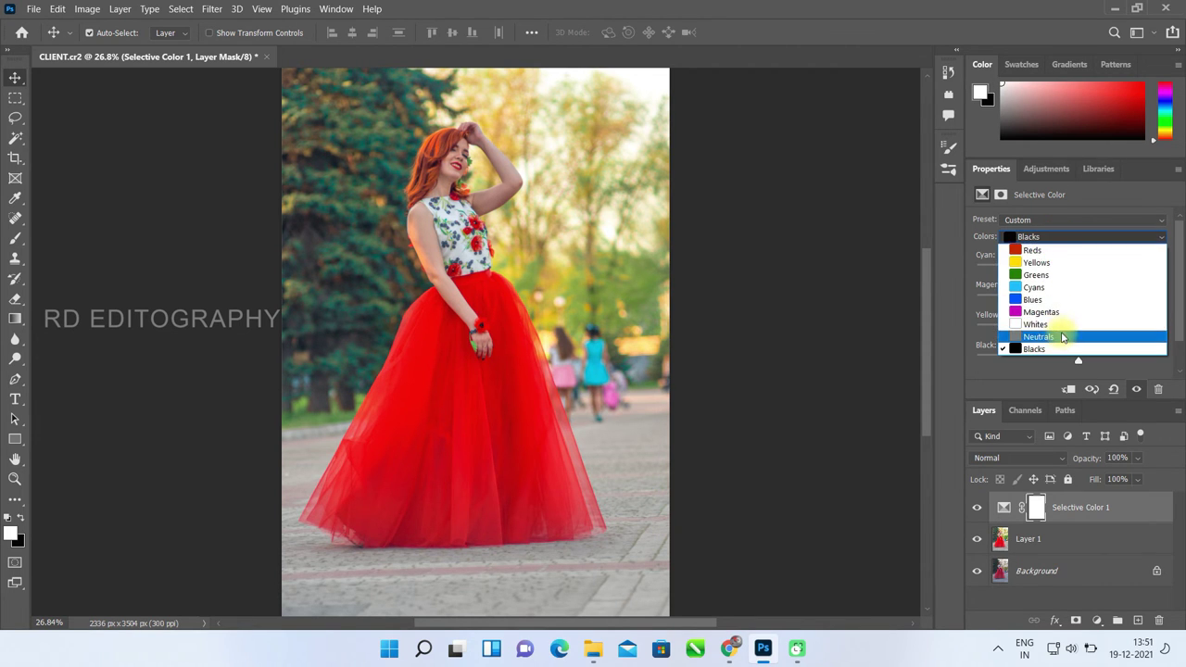
click(1062, 338)
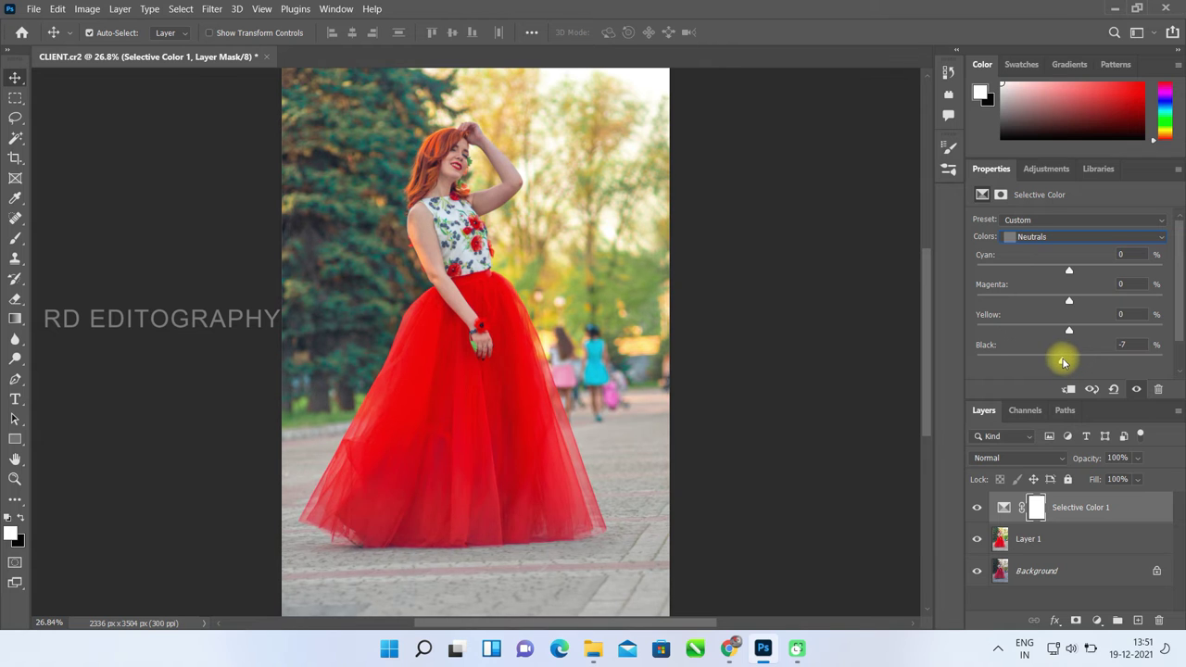
mouse_move(1070, 363)
mouse_down()
mouse_move(1058, 362)
mouse_move(1069, 361)
mouse_up()
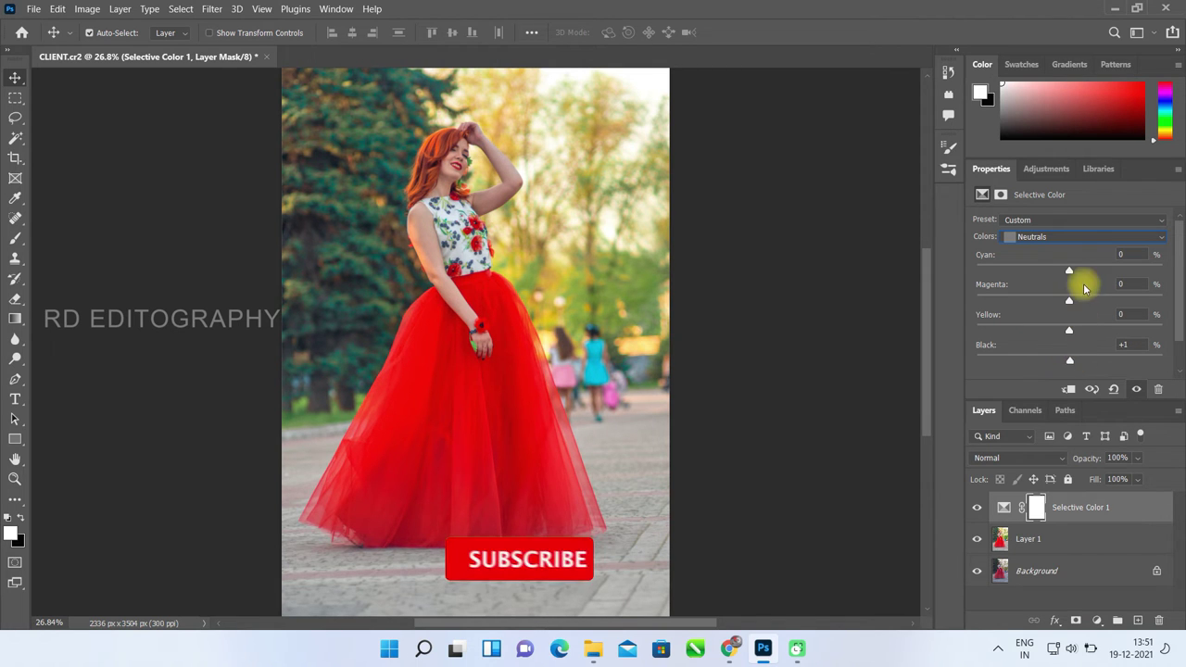
Set the Whites range to Cyan -25 and Black -37.
click(1059, 236)
click(1056, 324)
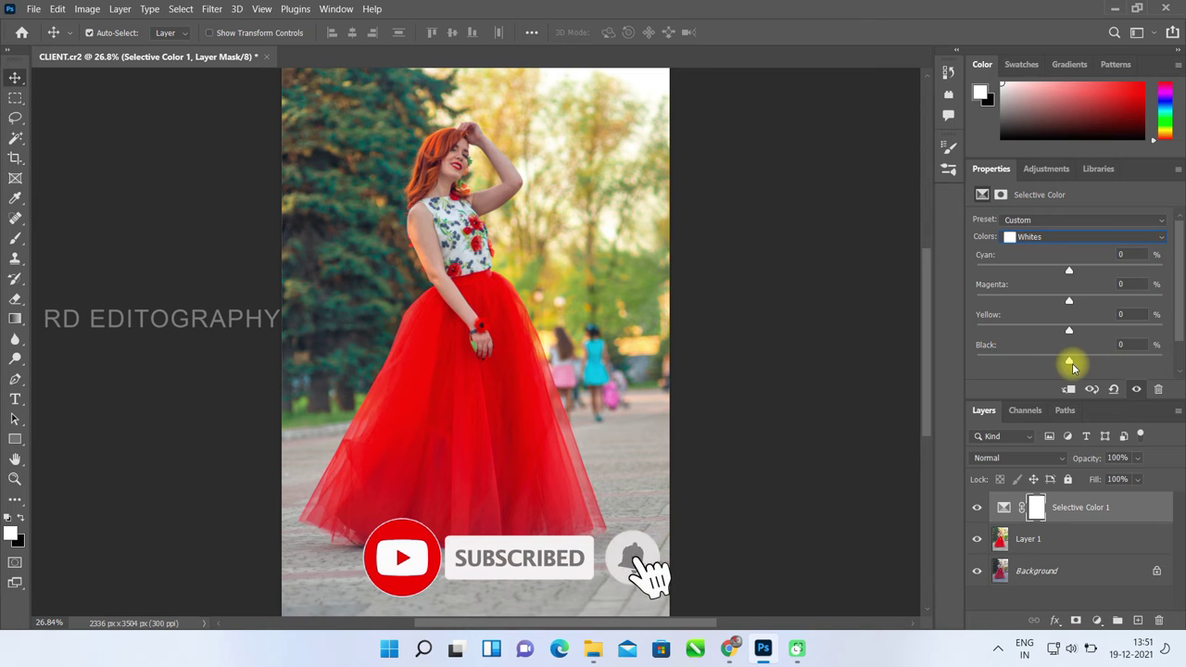
drag(1068, 360, 974, 362)
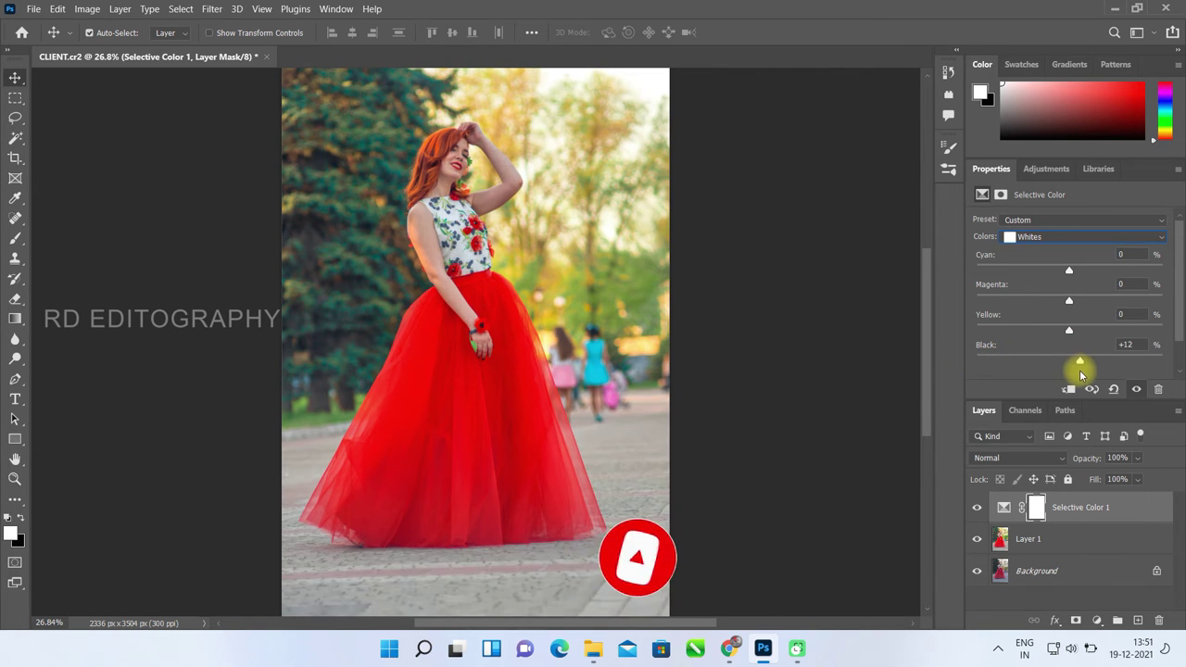
mouse_move(975, 360)
mouse_down()
mouse_move(1034, 360)
mouse_move(959, 360)
mouse_move(1142, 361)
mouse_move(1034, 394)
mouse_up()
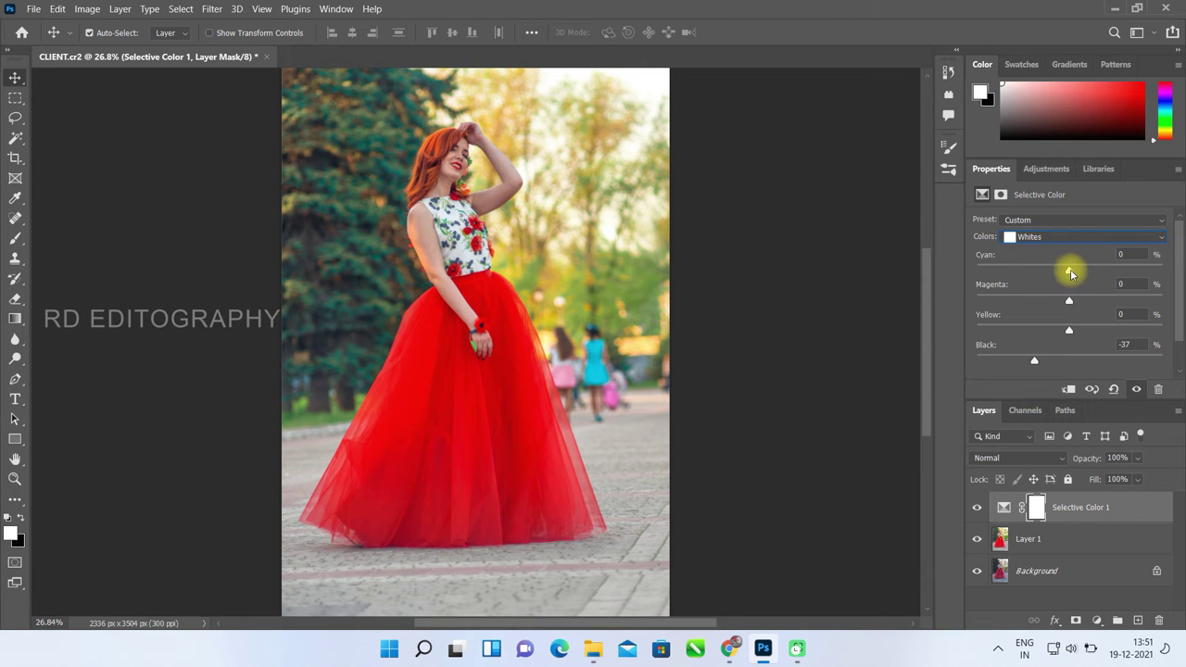
mouse_move(1070, 273)
mouse_down()
mouse_move(963, 285)
mouse_move(1181, 319)
mouse_move(1042, 345)
mouse_up()
Toggle Selective Color 1 off and on to compare the photo with and without it.
click(757, 359)
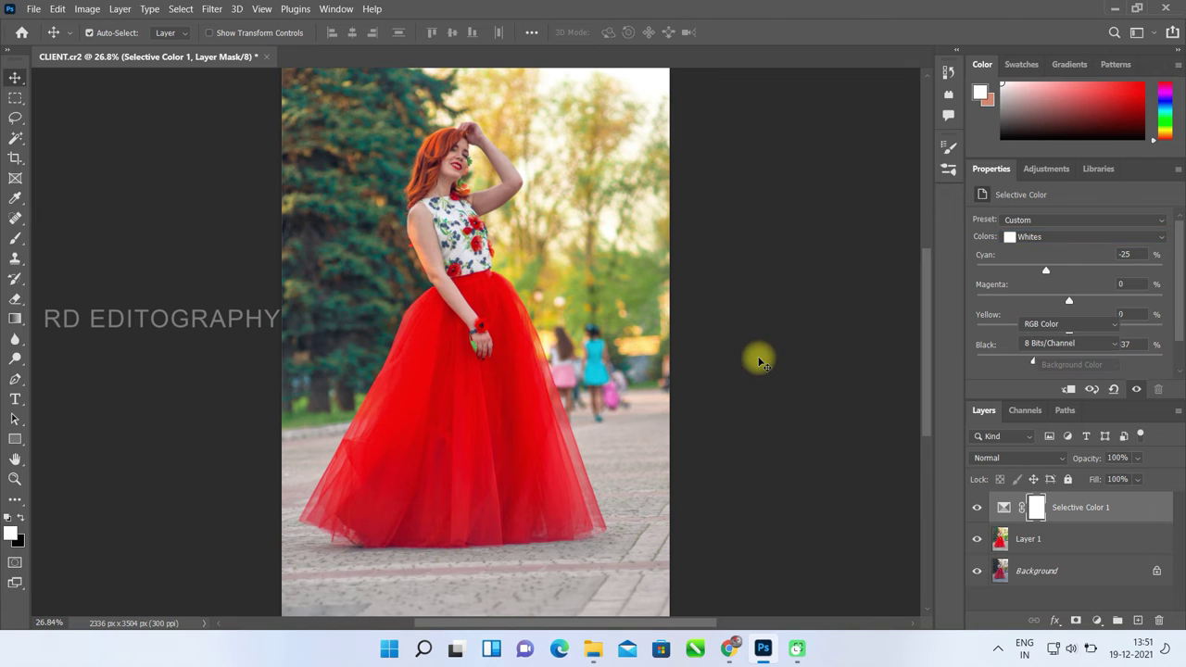
click(976, 508)
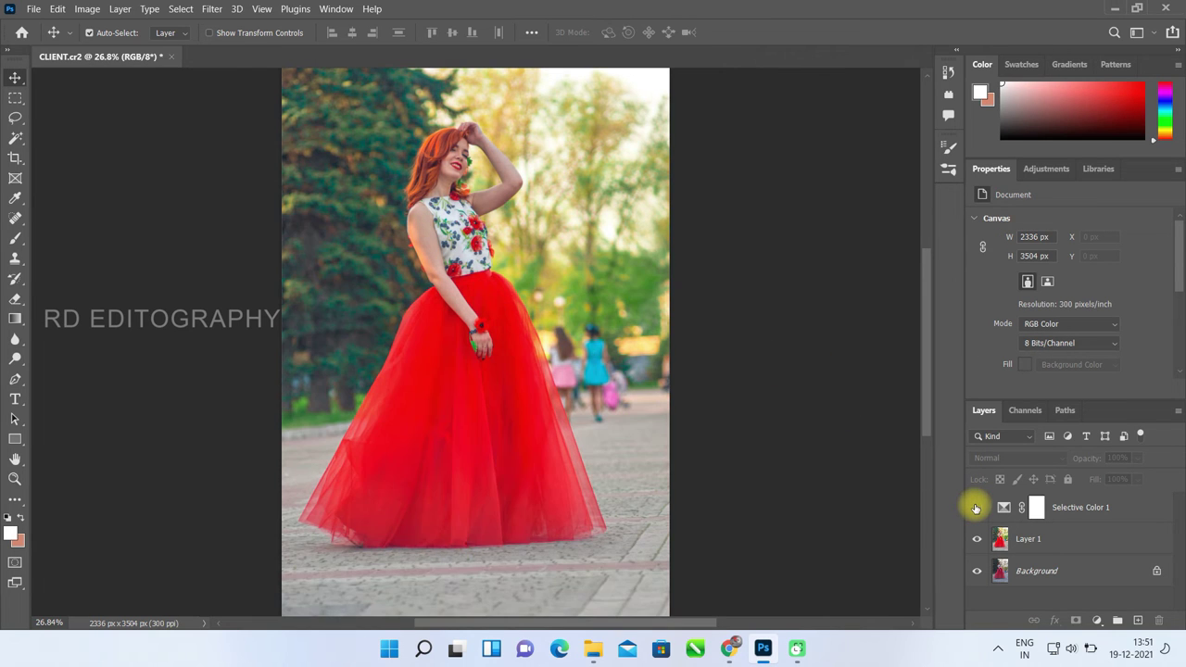
click(976, 507)
click(975, 508)
click(975, 508)
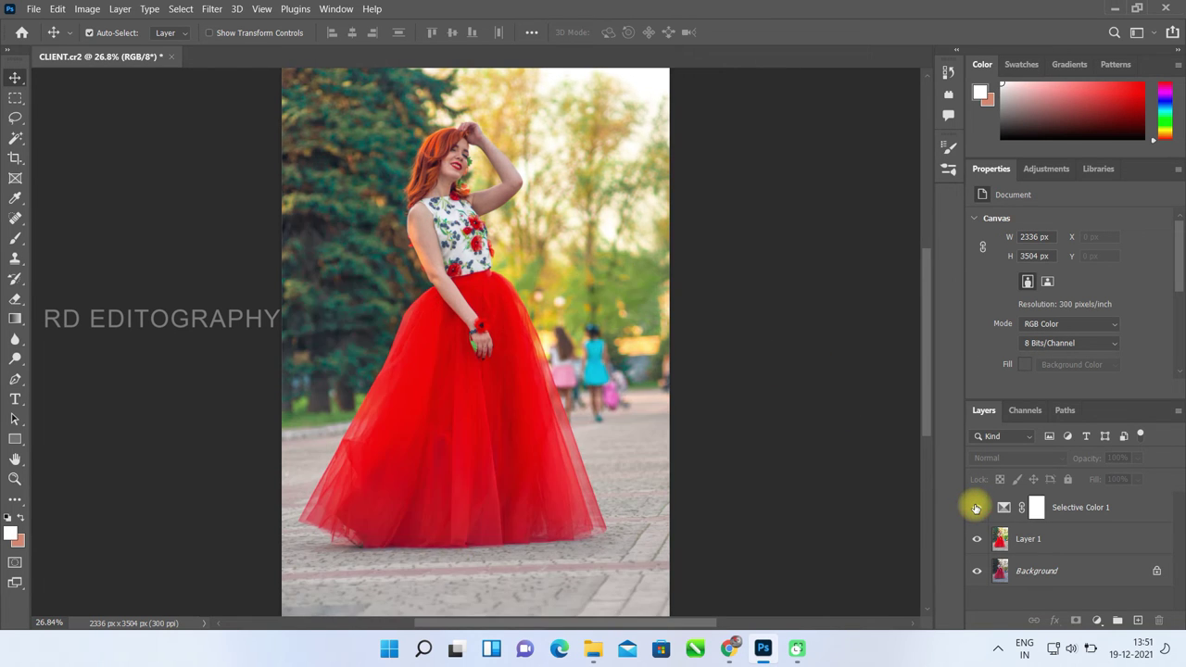
Reselect Selective Color 1 and bring up the new fill or adjustment layer list.
click(1080, 541)
click(1134, 511)
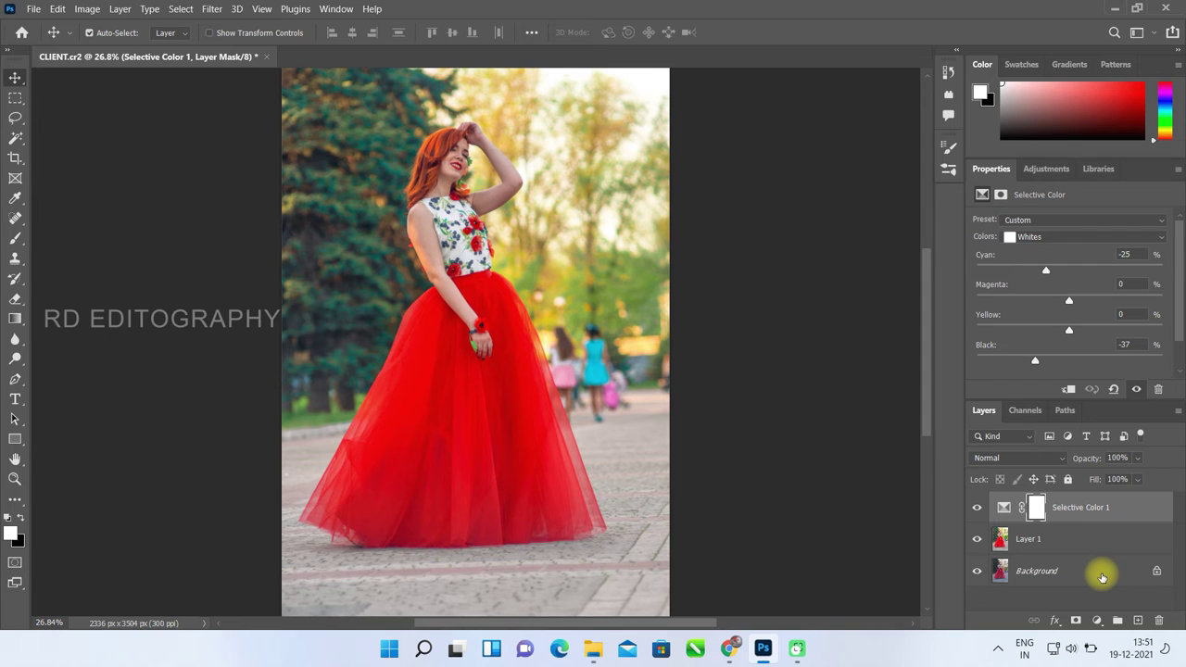
click(1097, 620)
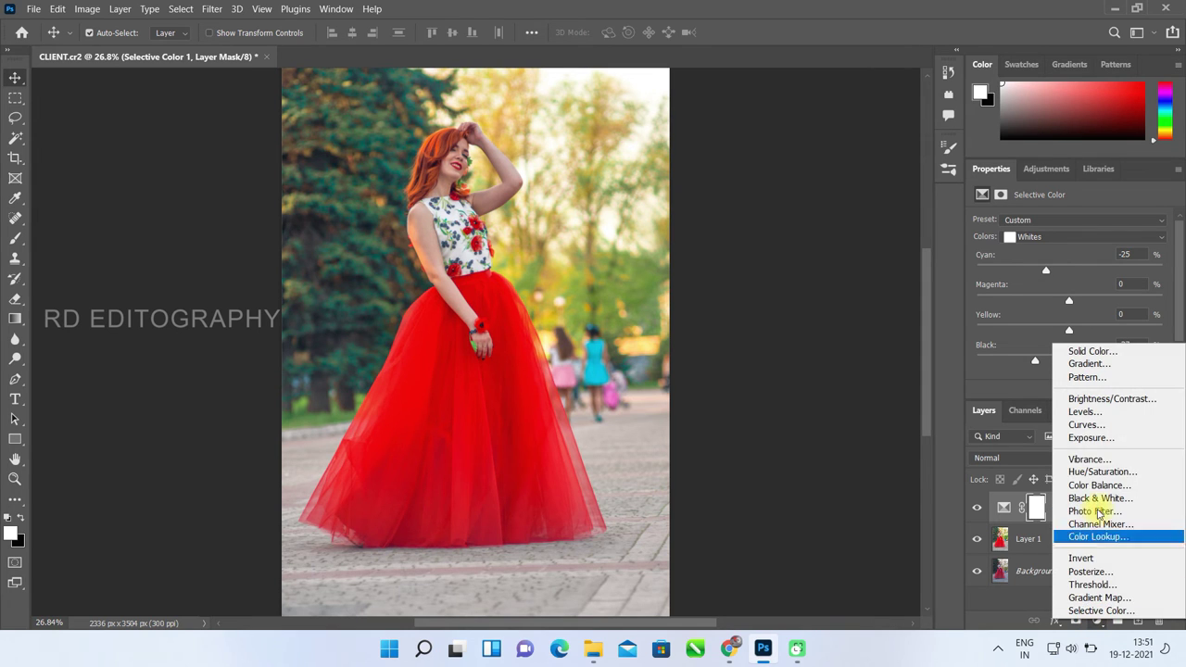
Add a Curves layer with shadow, midtone and highlight points shaped into a gentle S-curve.
click(1087, 424)
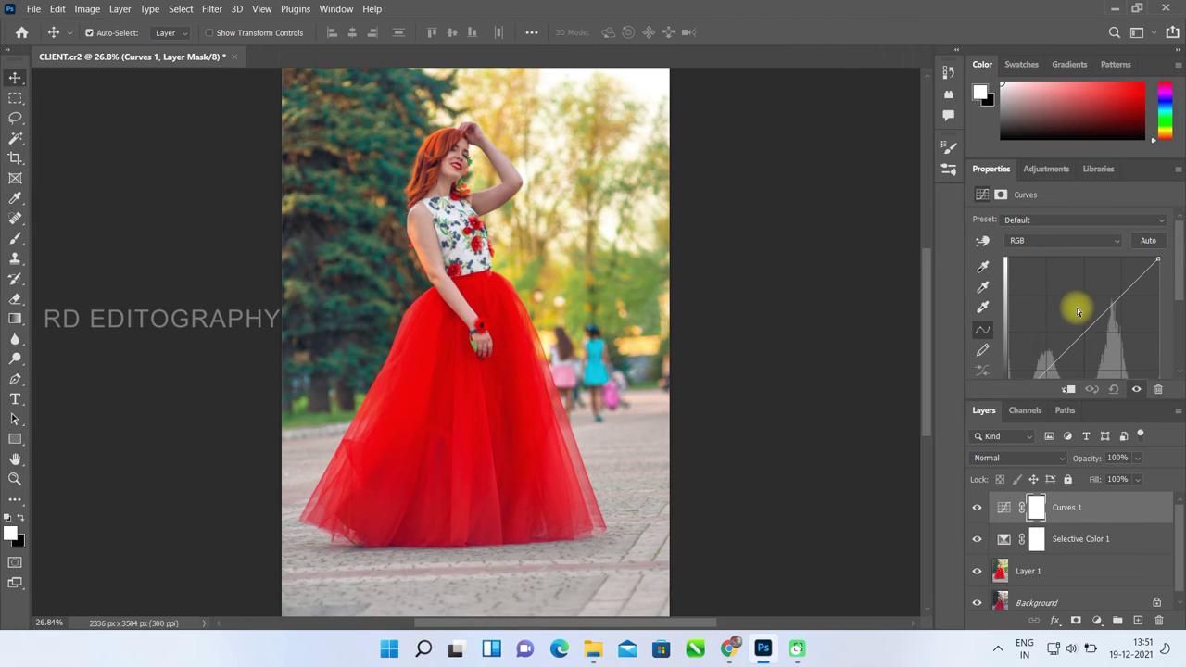
scroll(1078, 311, down, 1)
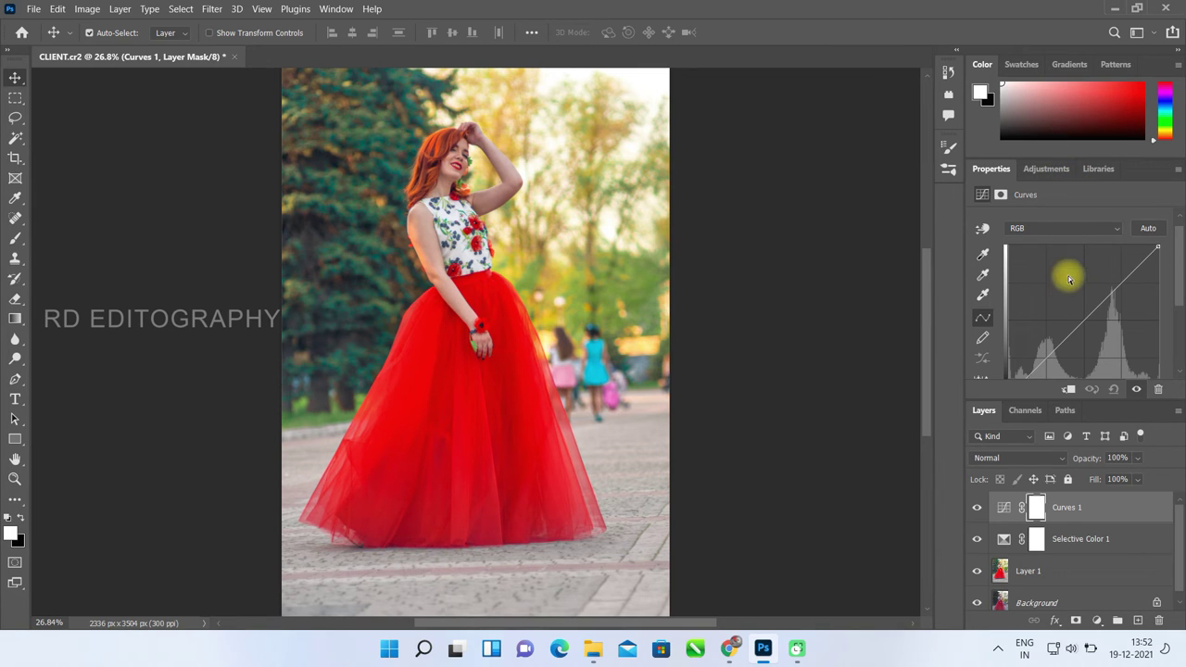
scroll(1077, 335, down, 1)
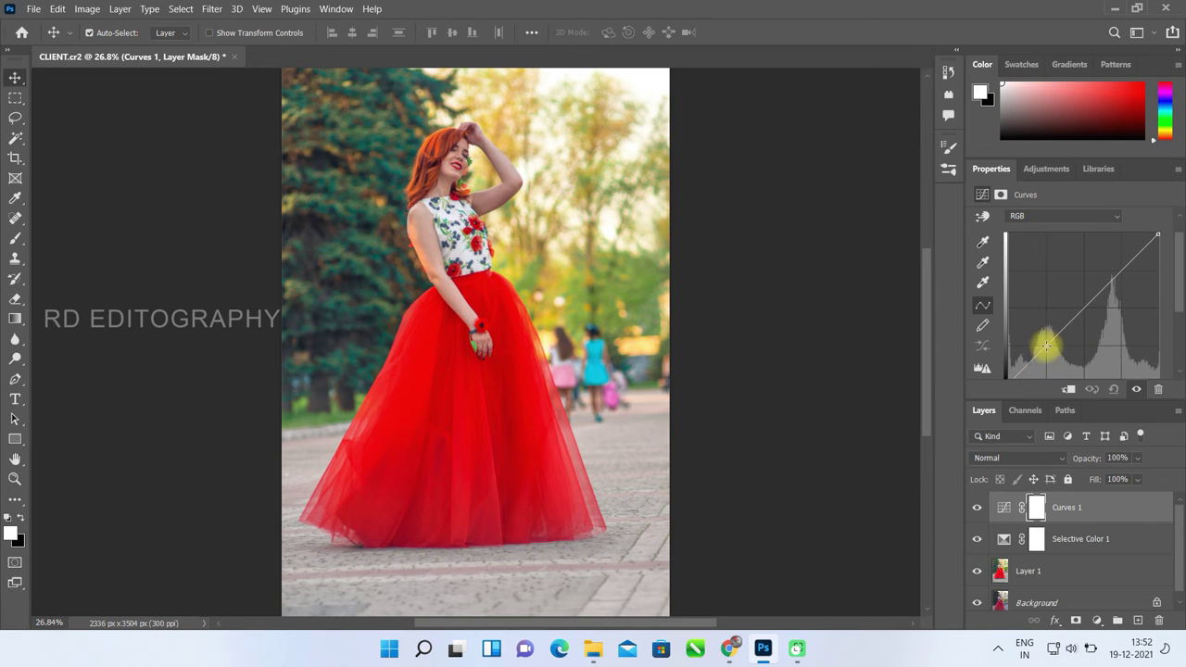
click(1045, 345)
click(1082, 307)
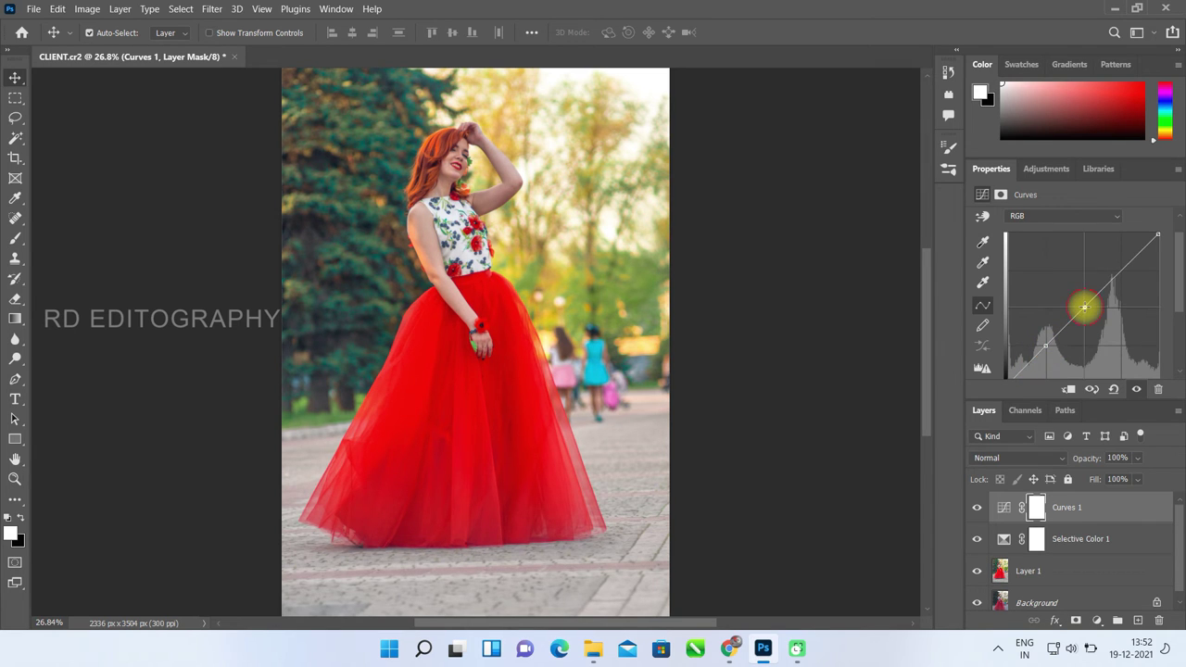
click(1122, 269)
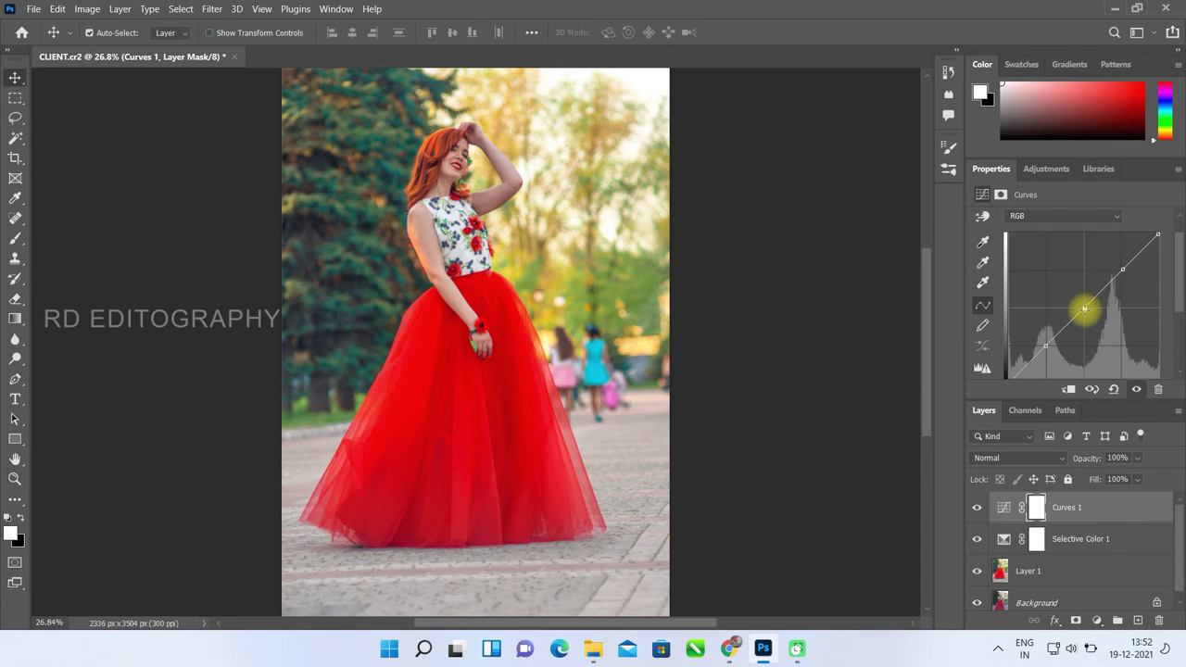
drag(1083, 307, 1080, 305)
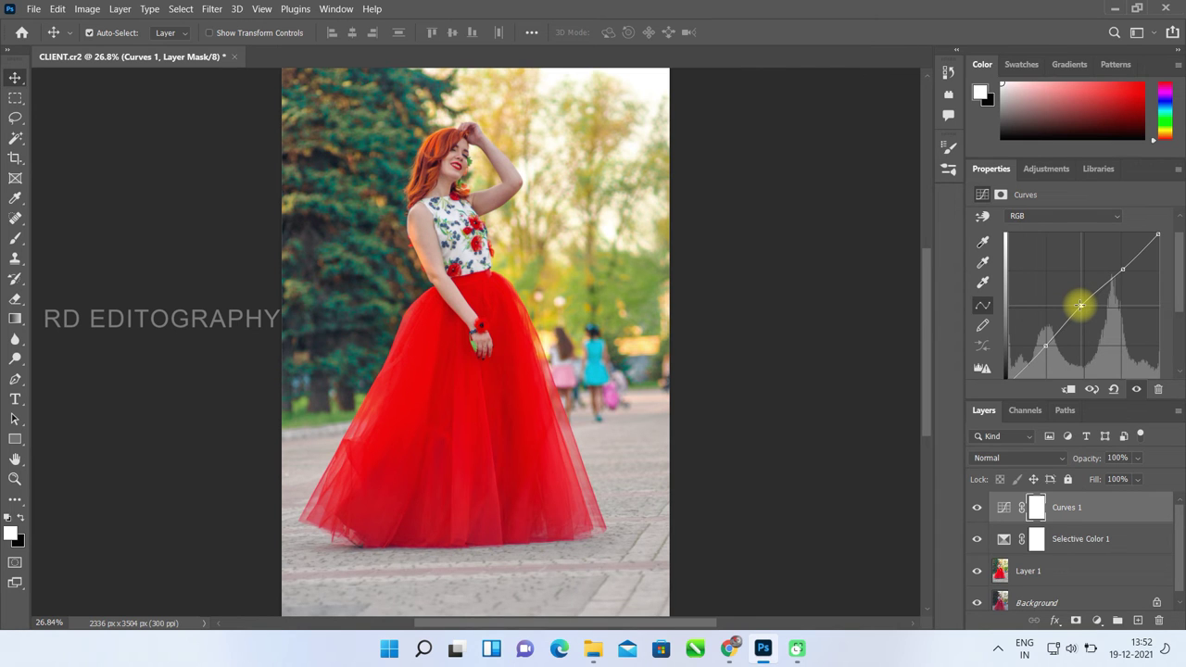
drag(1044, 345, 1042, 341)
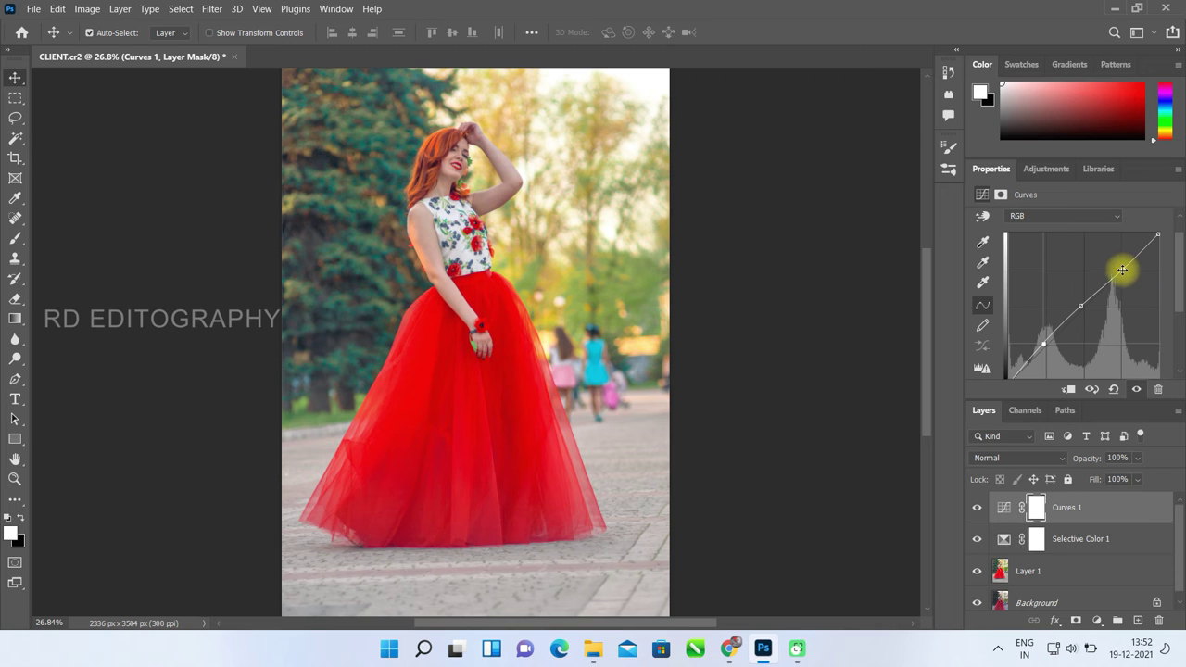
drag(1122, 268, 1123, 270)
click(1121, 269)
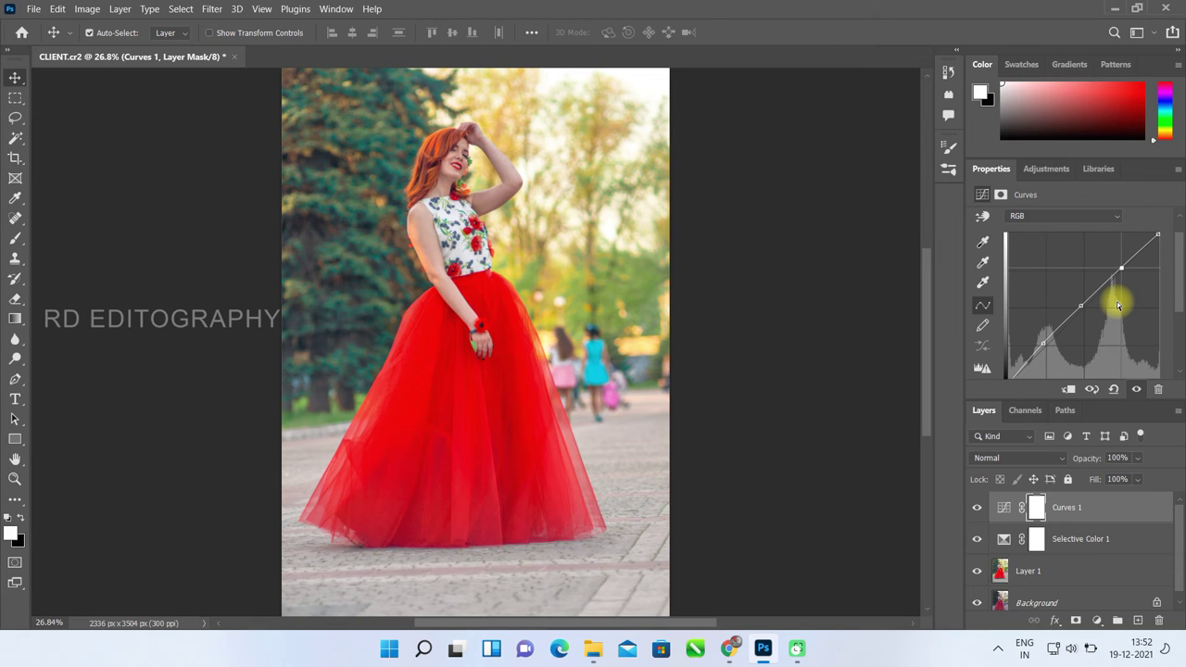
Toggle Curves 1 off and on to compare, then briefly review Selective Color 1's settings.
click(978, 509)
click(978, 509)
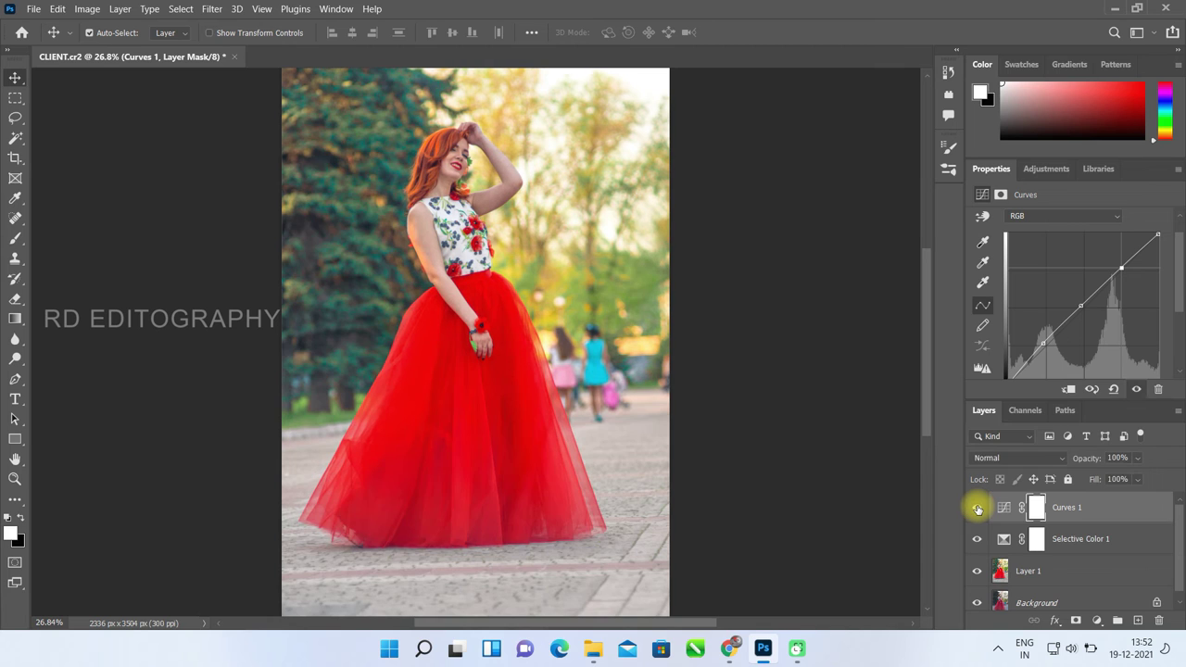
click(977, 508)
click(977, 509)
click(1121, 538)
click(1126, 524)
click(1128, 508)
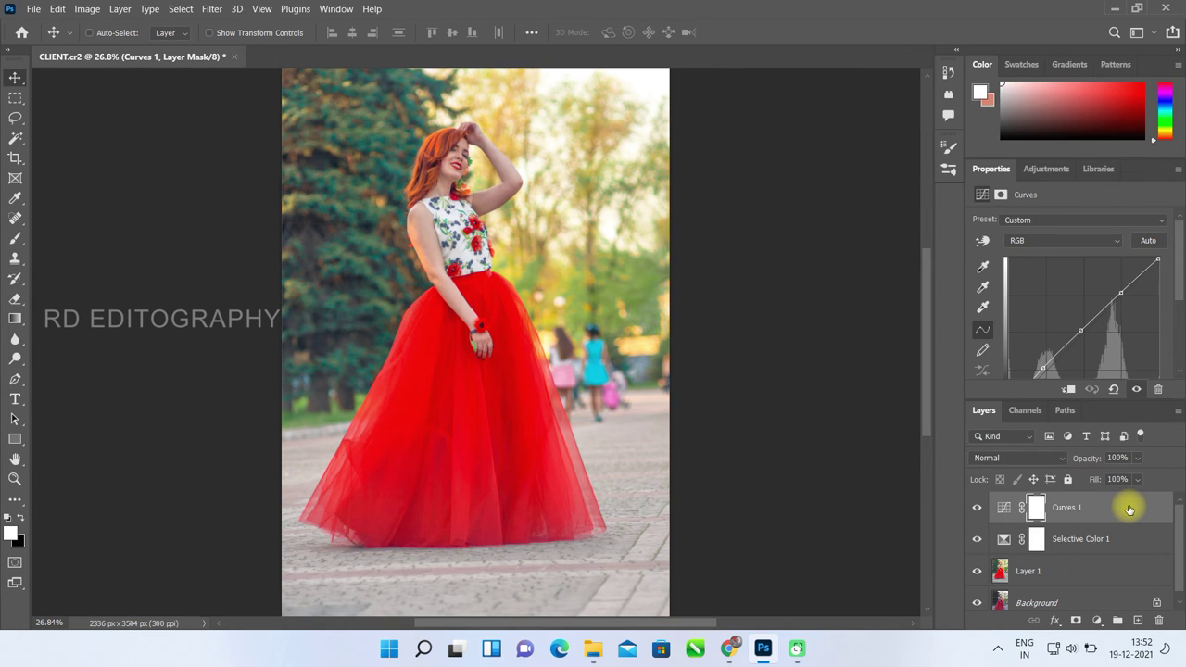
Stamp all visible edits into a merged layer, duplicate it, and apply the Camera Raw Filter.
key(ctrl+shift+alt+e)
key(ctrl+j)
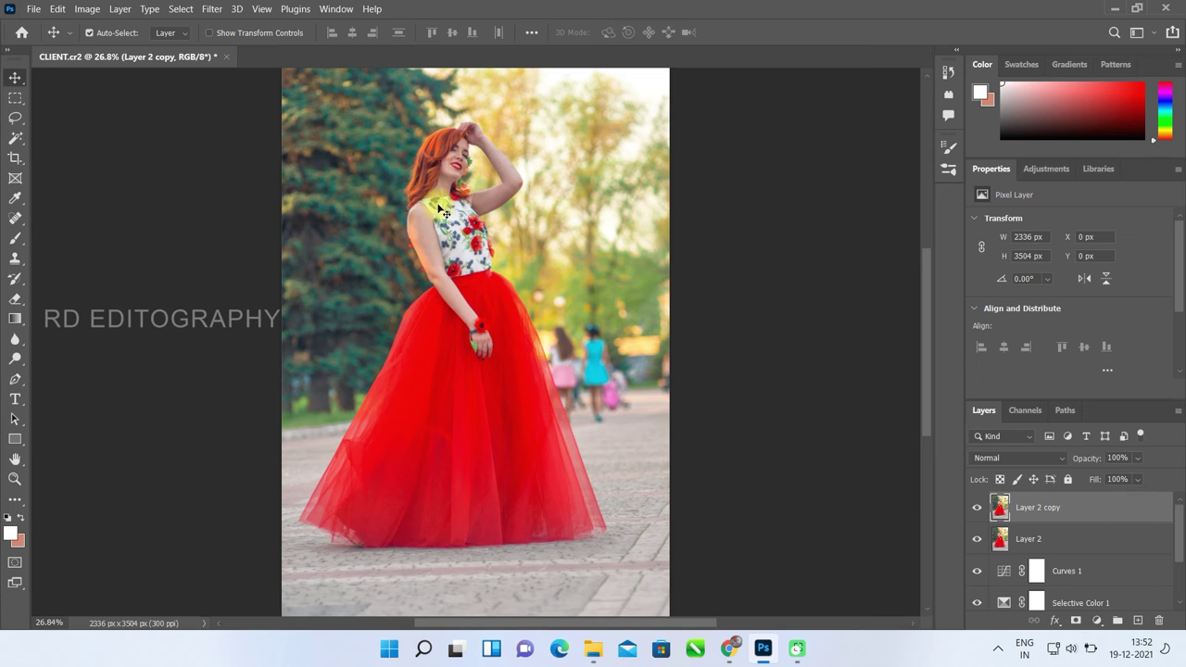
click(213, 10)
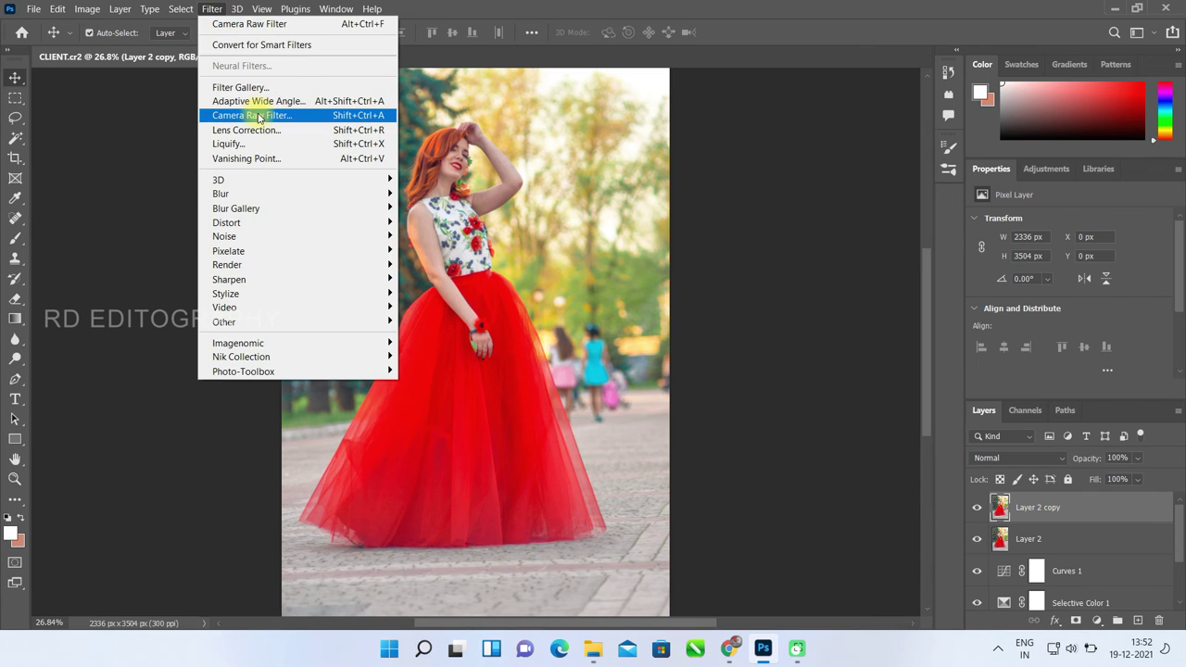
click(265, 114)
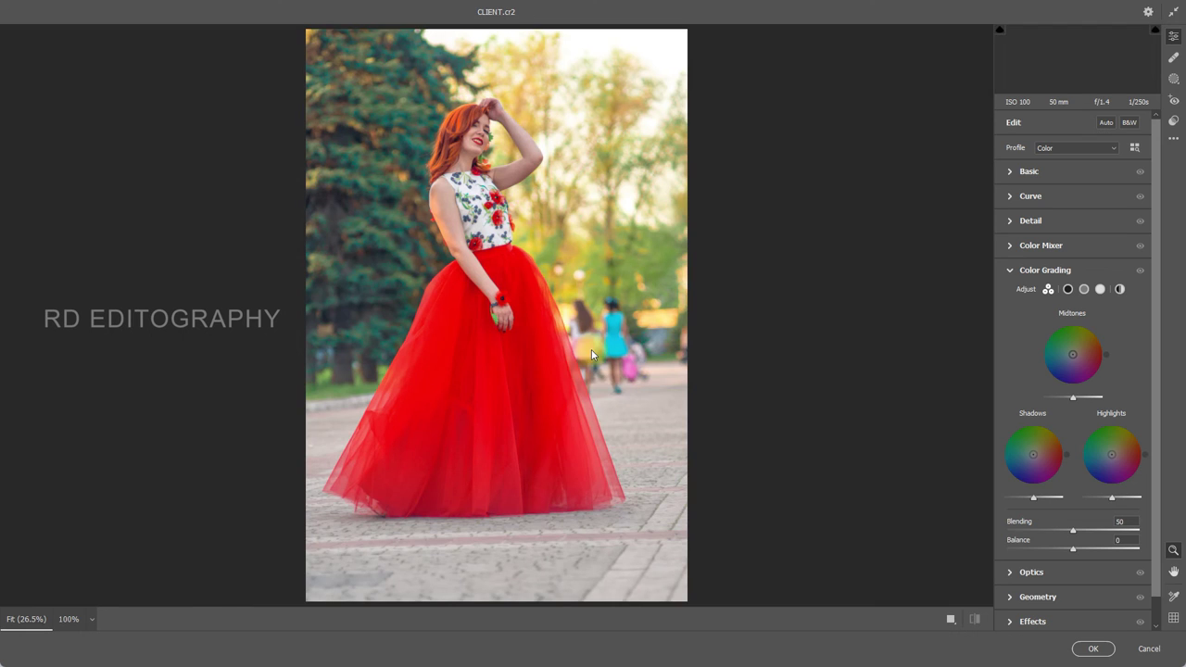
In Basic, set Shadows +21, Blacks +32, Highlights +21, Clarity +20 and Dehaze +5.
click(1010, 269)
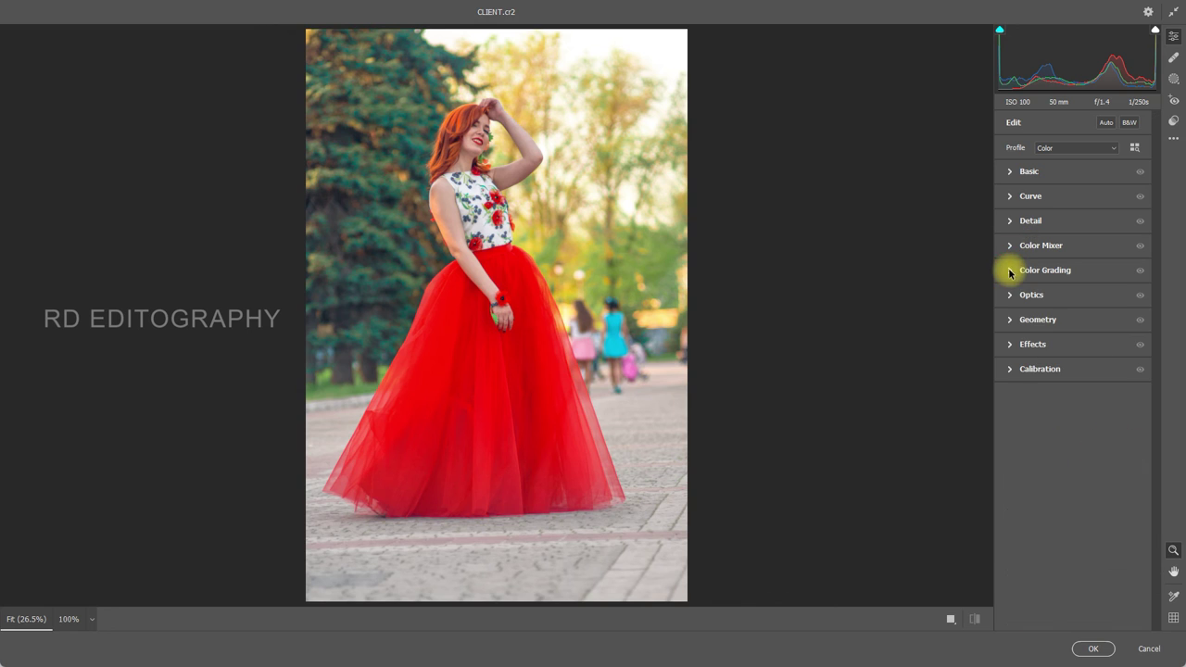
click(1008, 174)
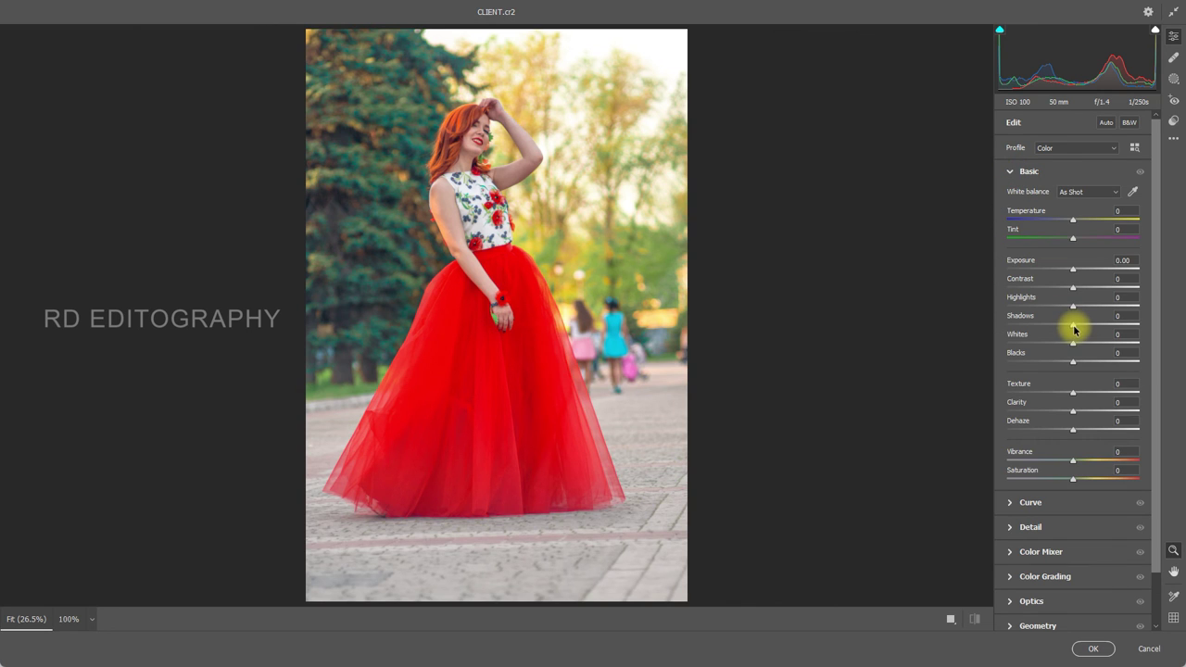
mouse_move(1074, 324)
mouse_down()
mouse_move(1107, 331)
mouse_move(1058, 329)
mouse_move(1157, 343)
mouse_move(1085, 344)
mouse_move(1051, 365)
mouse_move(1089, 371)
mouse_up()
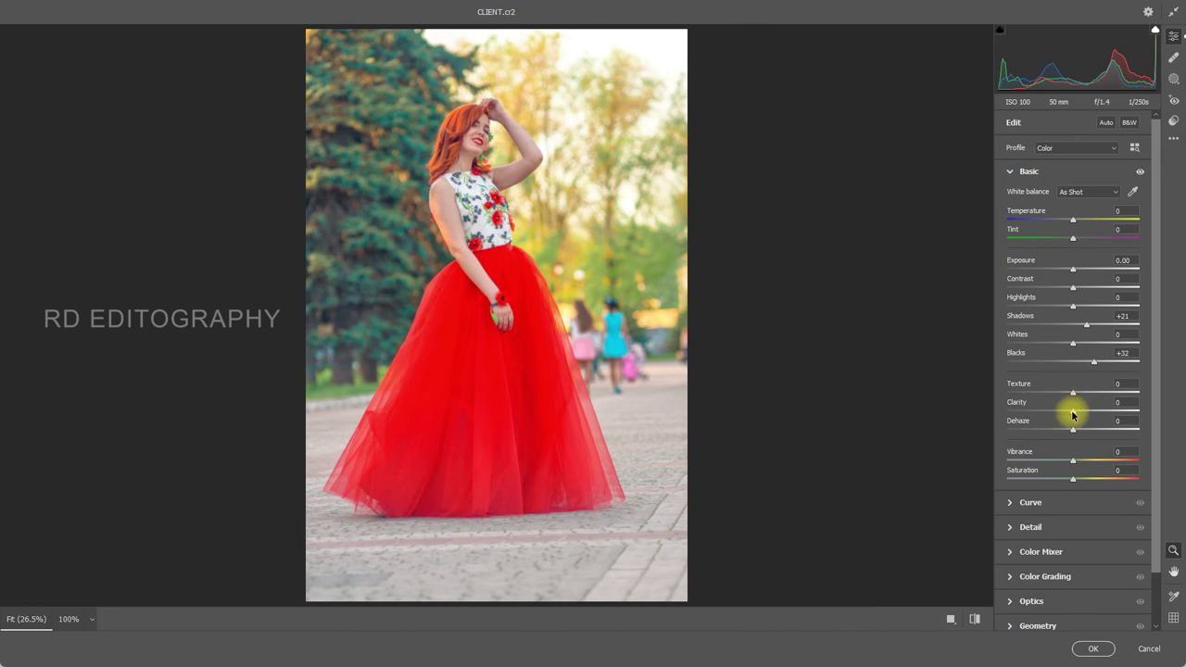
mouse_move(1072, 414)
mouse_down()
mouse_move(1102, 411)
mouse_move(1086, 417)
mouse_up()
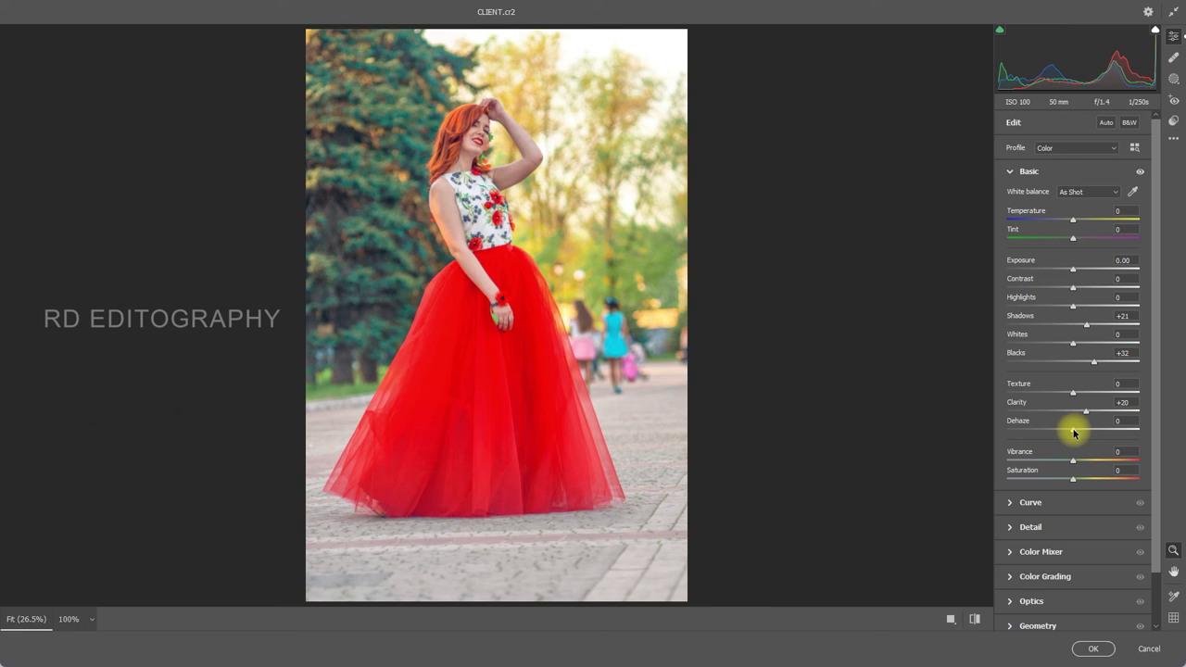
mouse_move(1074, 434)
mouse_down()
mouse_move(1084, 426)
mouse_move(1064, 423)
mouse_move(1080, 429)
mouse_up()
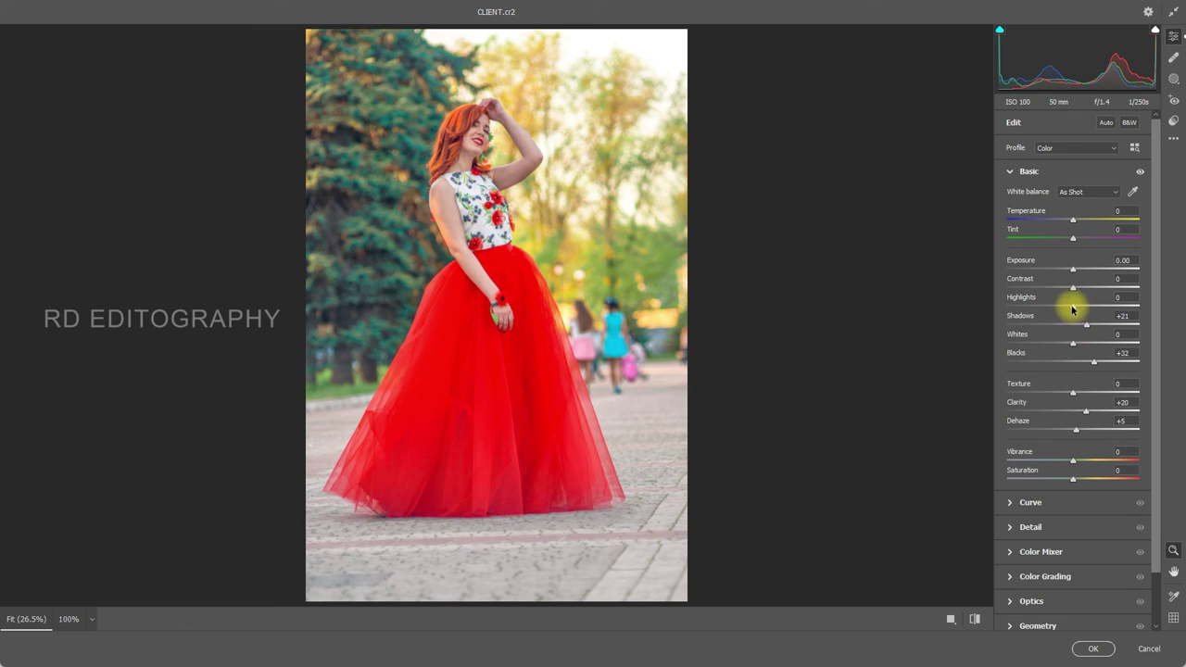
mouse_move(1072, 309)
mouse_down()
mouse_move(1044, 312)
mouse_move(1133, 321)
mouse_move(1083, 323)
mouse_up()
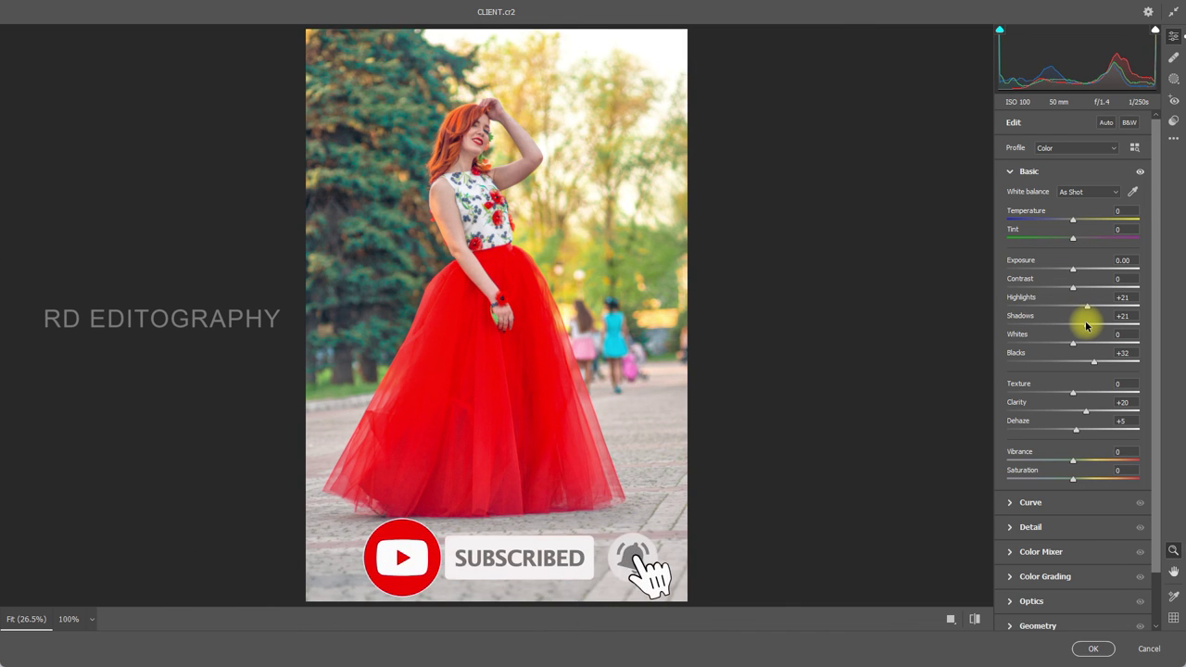
drag(1083, 323, 1081, 315)
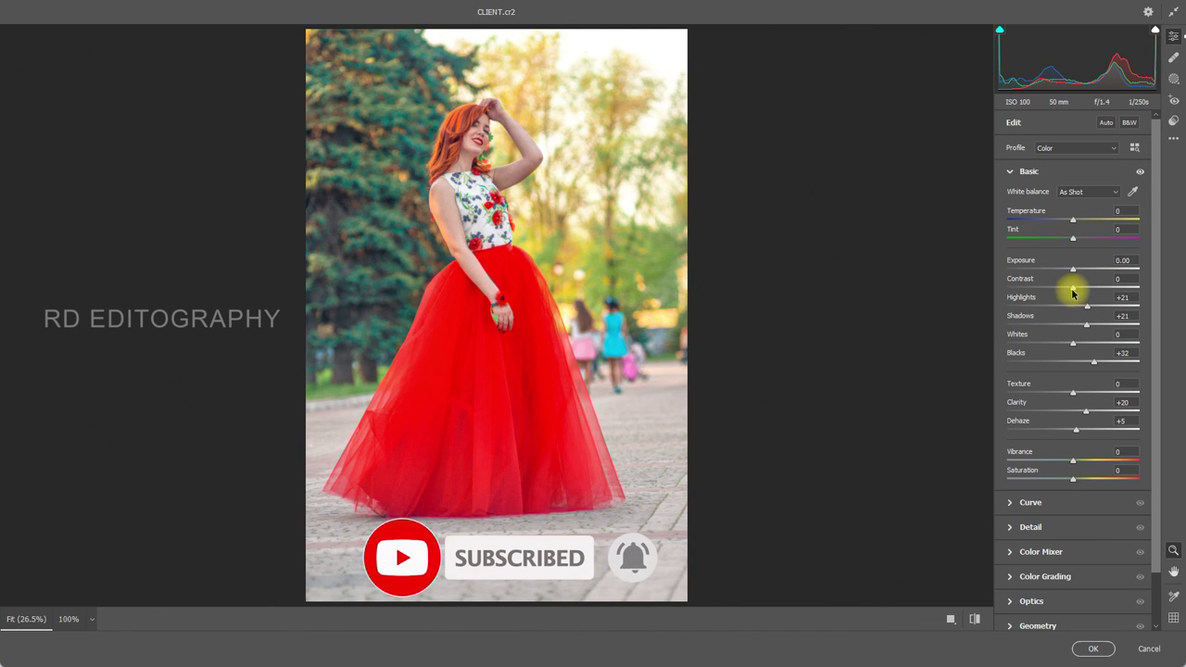
mouse_move(1072, 289)
mouse_down()
mouse_move(1054, 289)
mouse_move(1070, 293)
mouse_up()
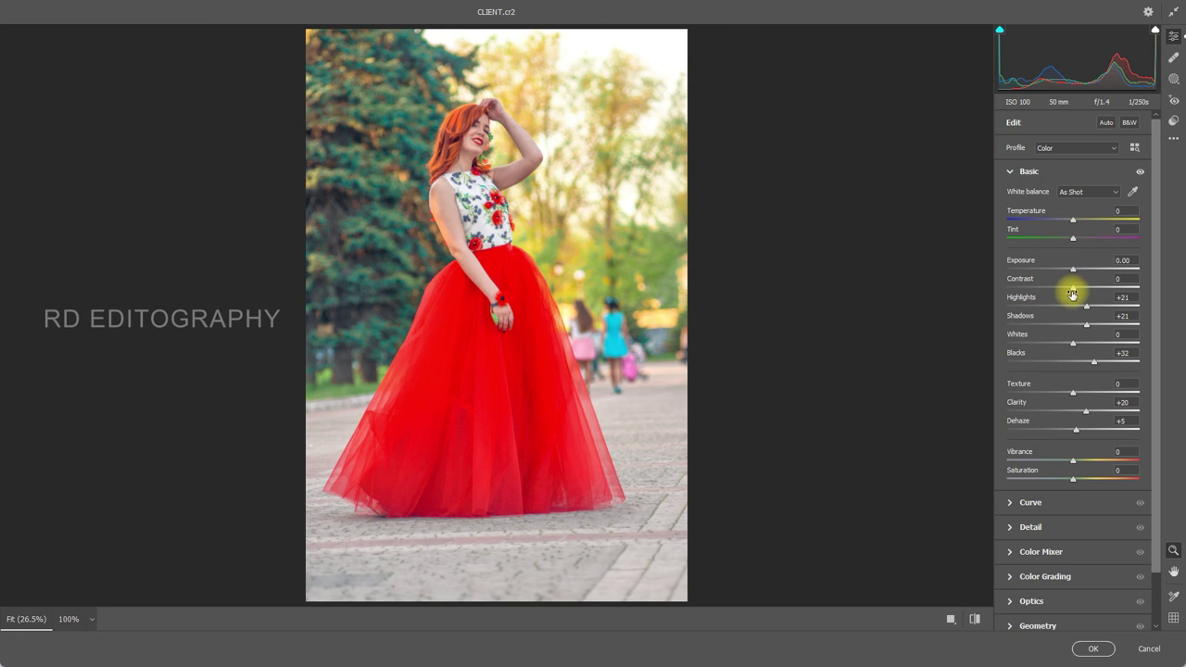
click(1008, 173)
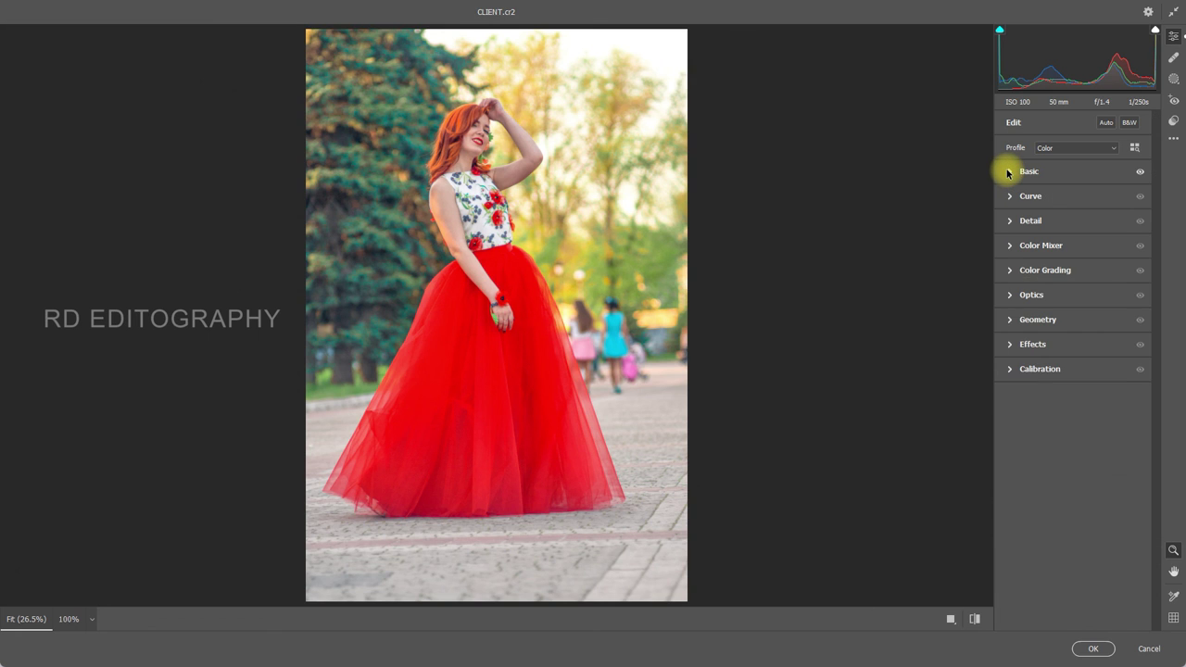
Check the Before/After view and commit the Camera Raw adjustments to Layer 2 copy.
click(949, 619)
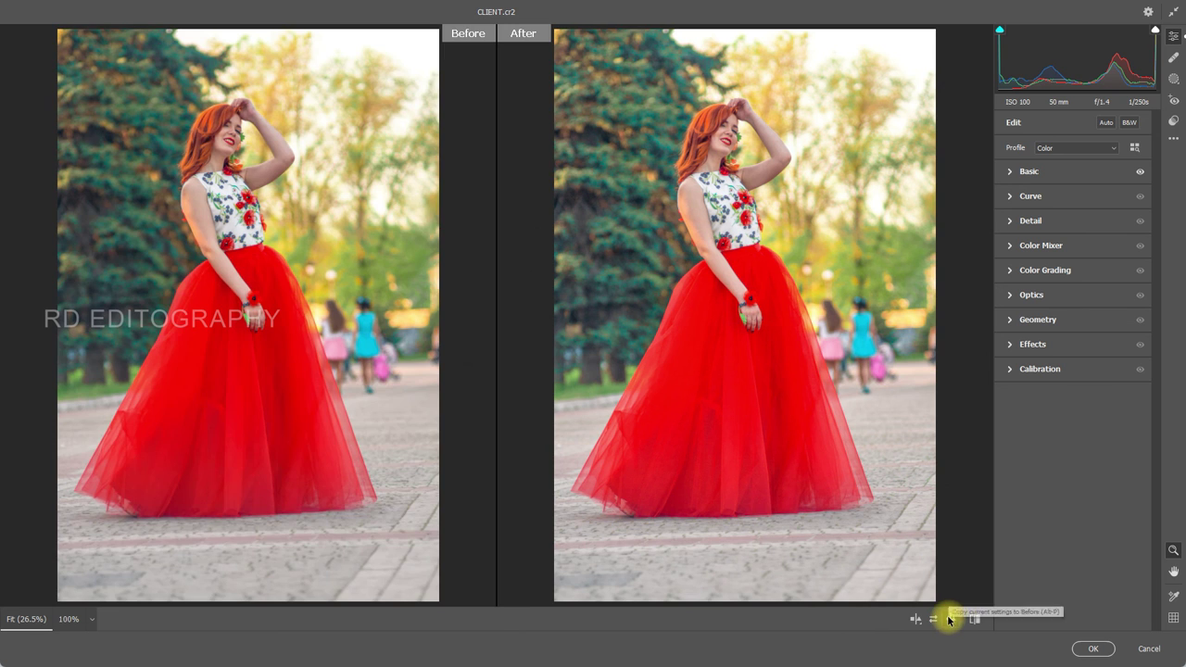
click(1088, 650)
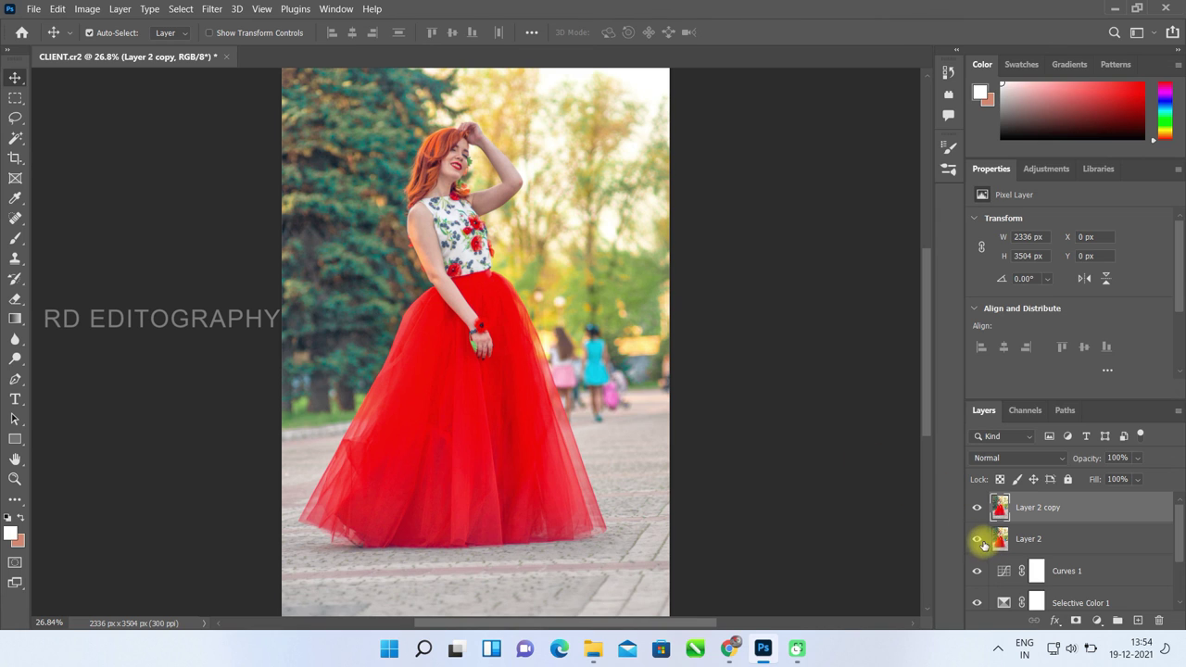
drag(976, 537, 978, 593)
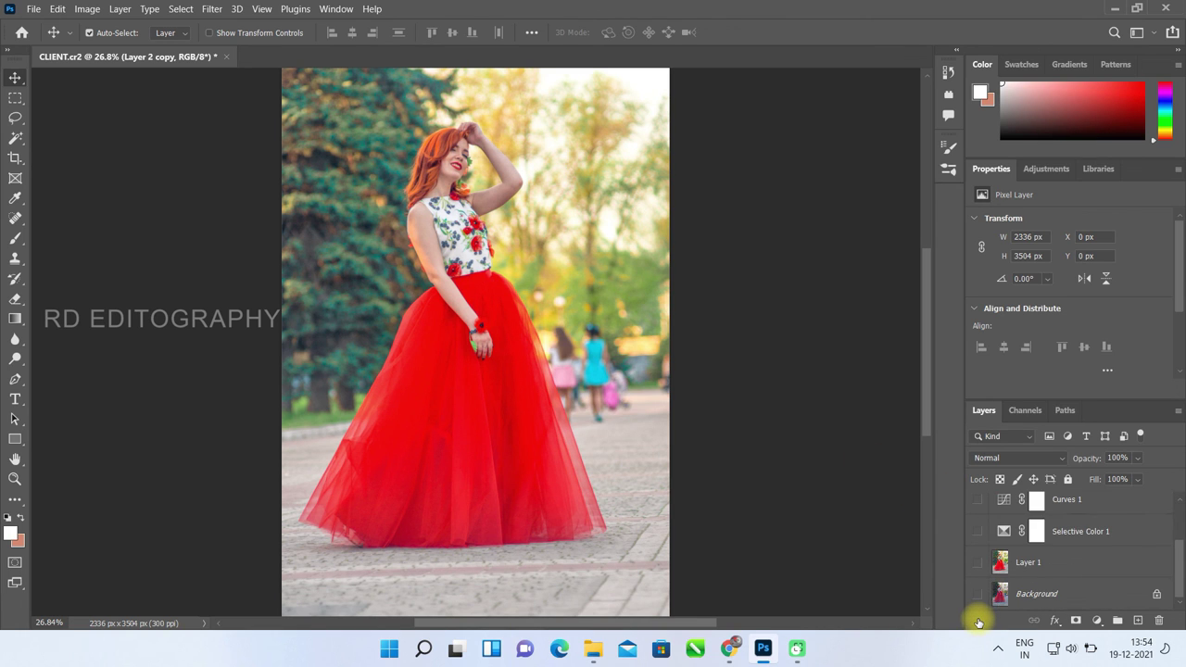
Toggle Layer 2 copy off and on to compare the Camera Raw result with the earlier version.
drag(978, 593, 973, 509)
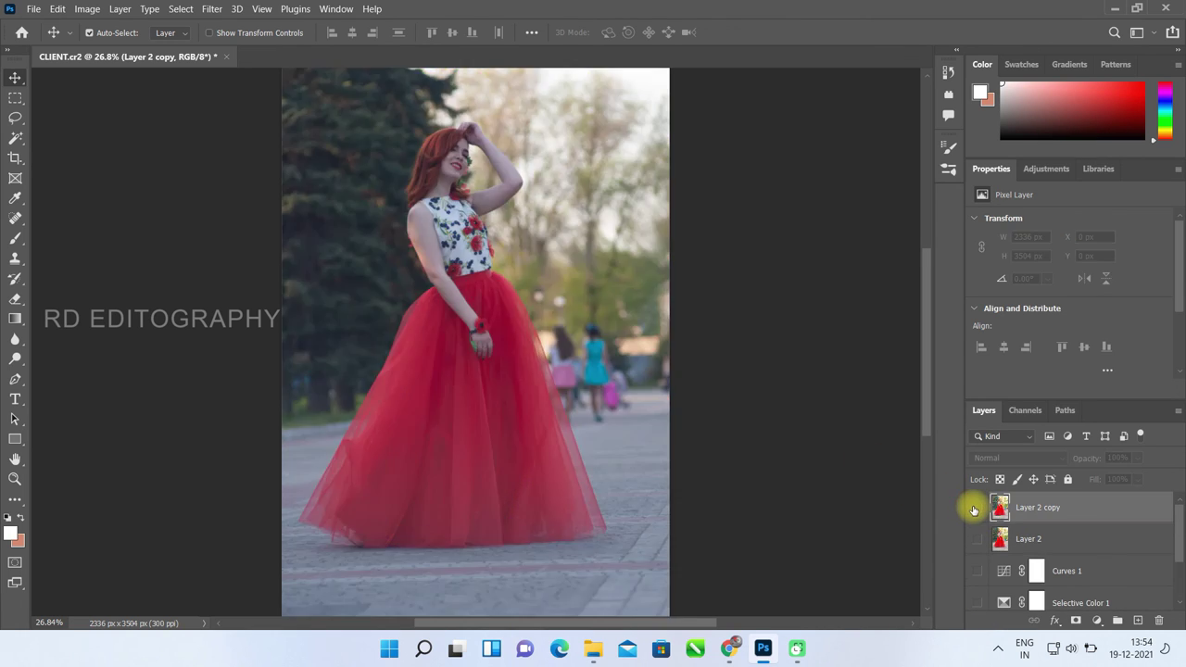
click(973, 509)
click(975, 508)
click(974, 509)
scroll(762, 458, down, 2)
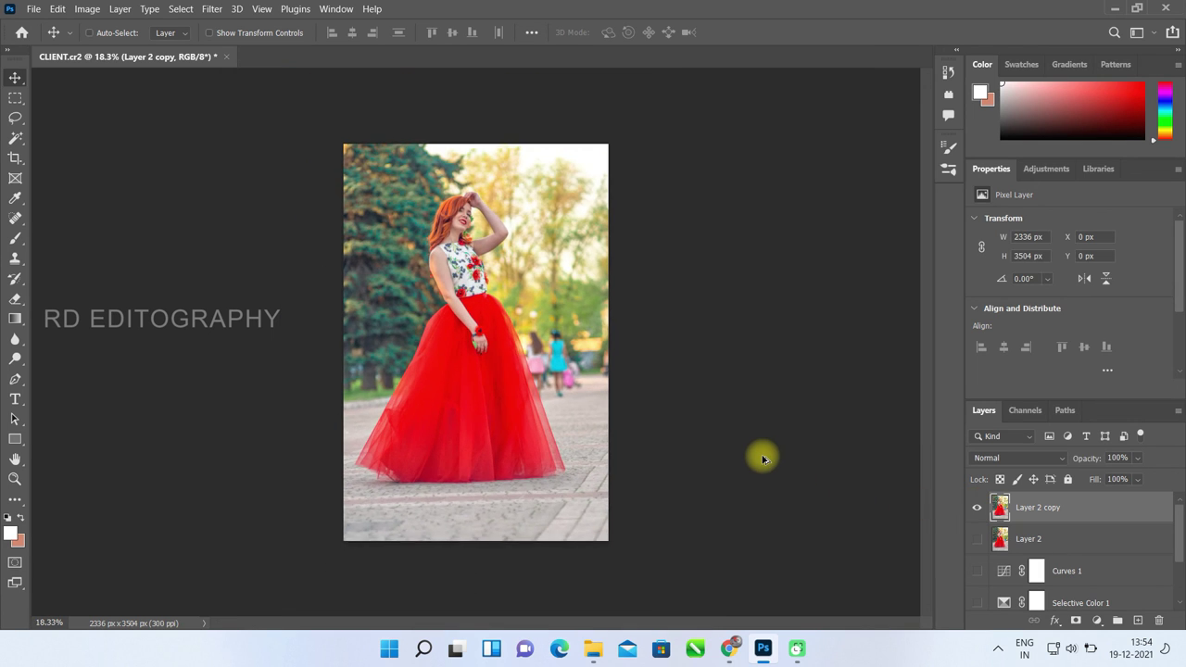
scroll(761, 459, up, 1)
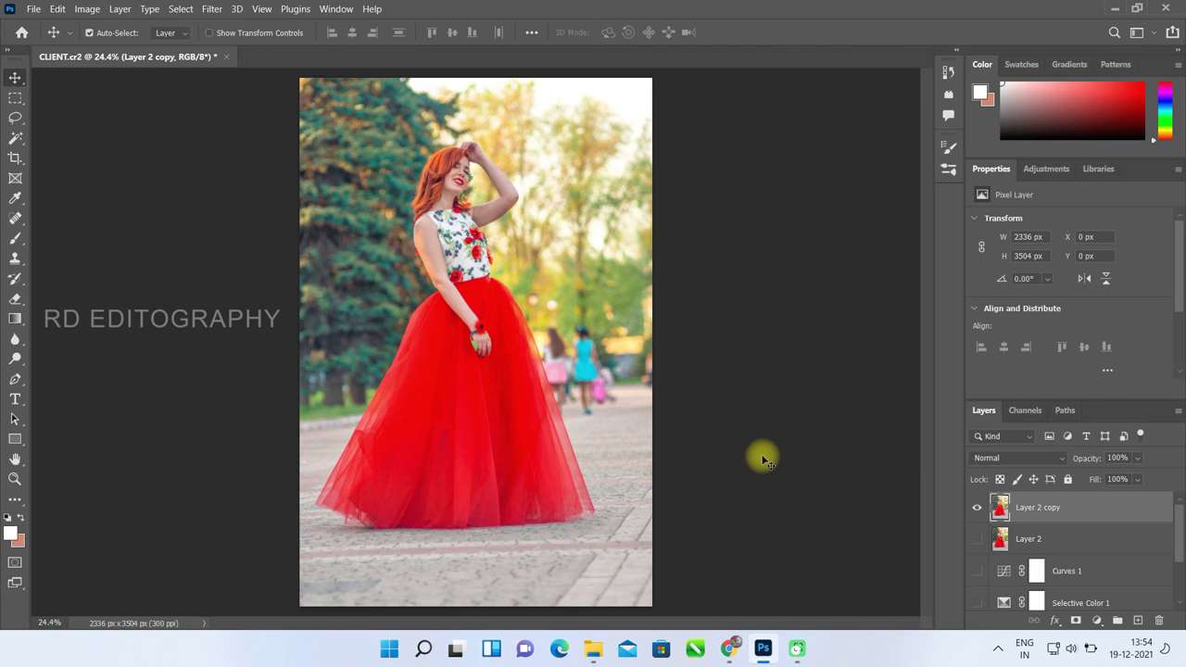